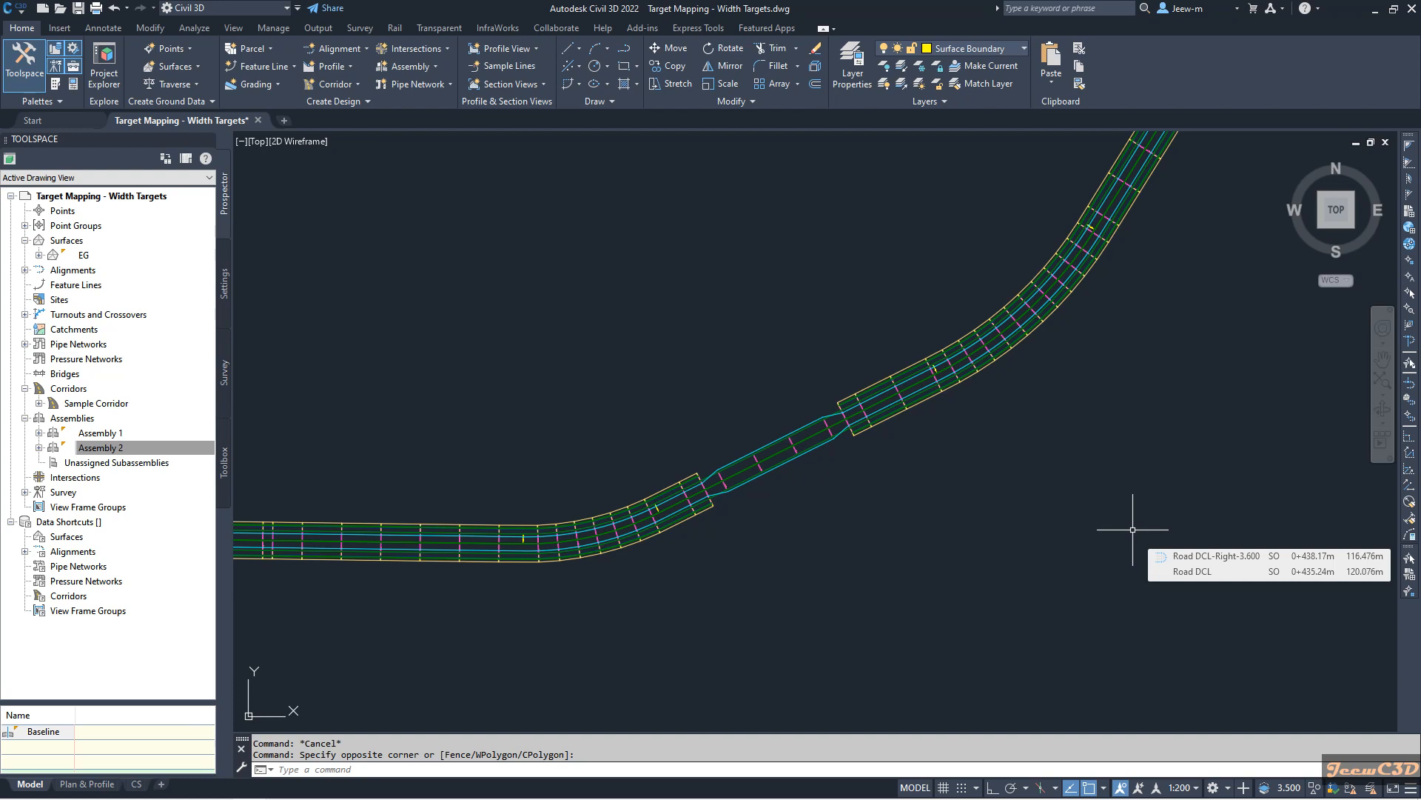
Examine the upper lane edge polyline and the sample corridor in plan around the narrowed middle section
middle_click_drag(1052, 554, 1057, 508)
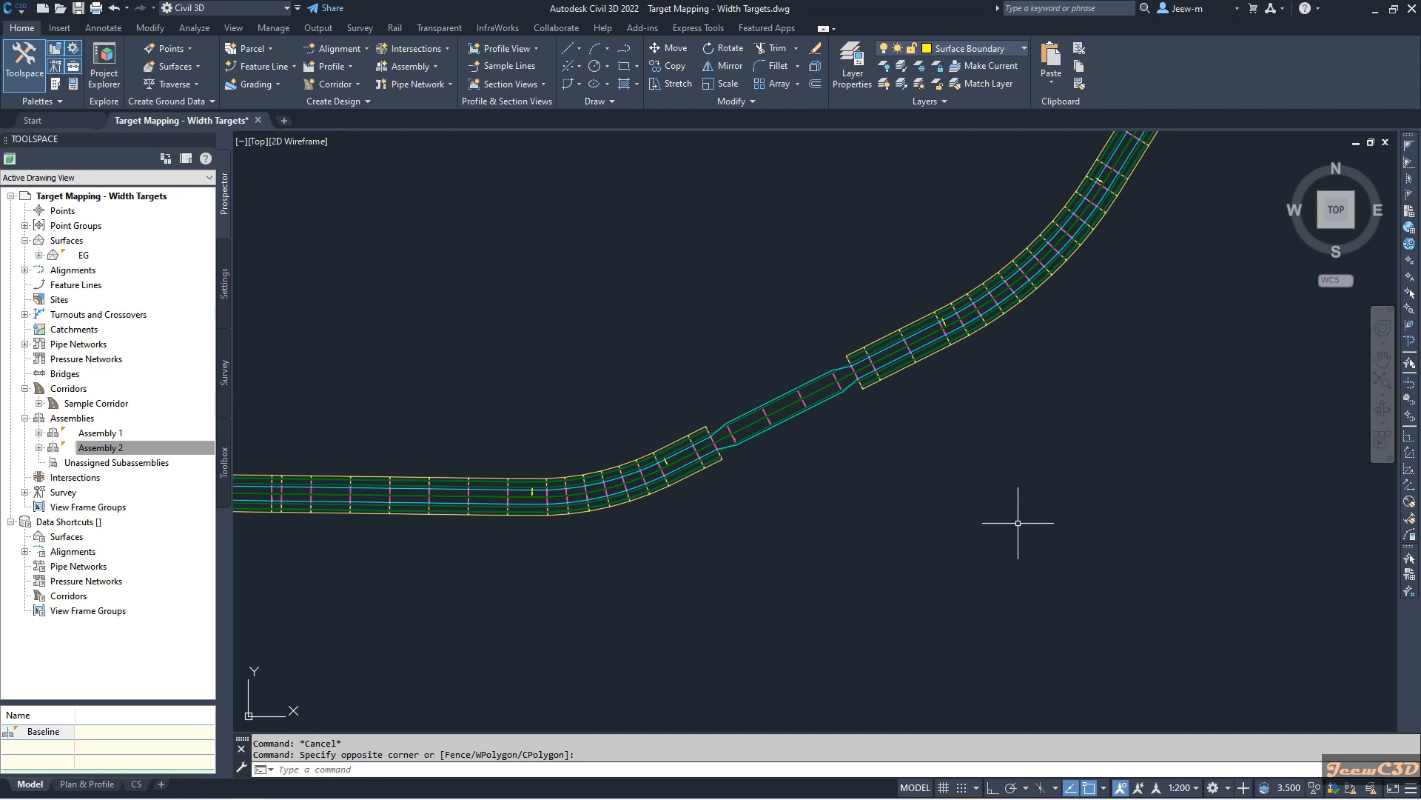
mouse_move(1018, 524)
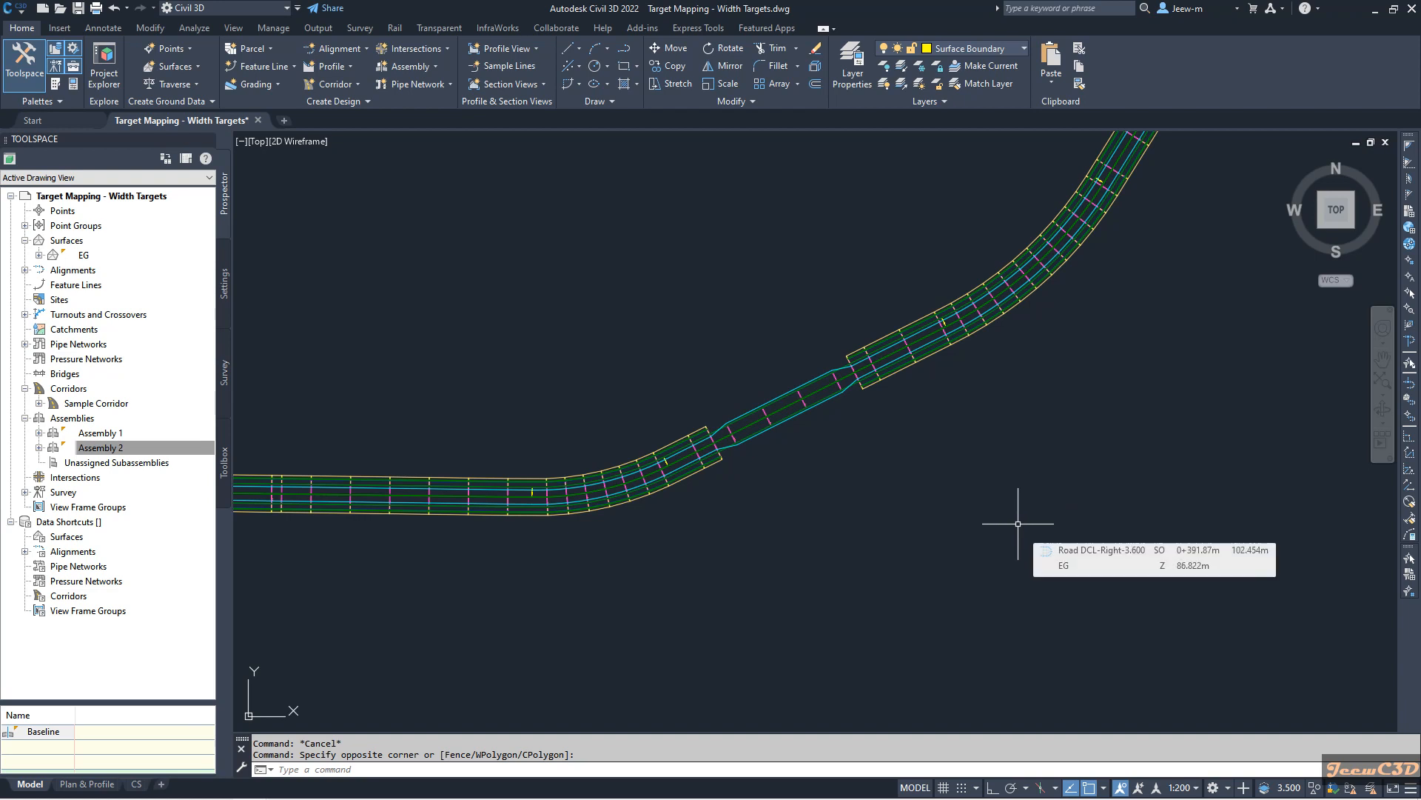
scroll(1018, 523, "down", 2)
middle_click_drag(1032, 533, 911, 493)
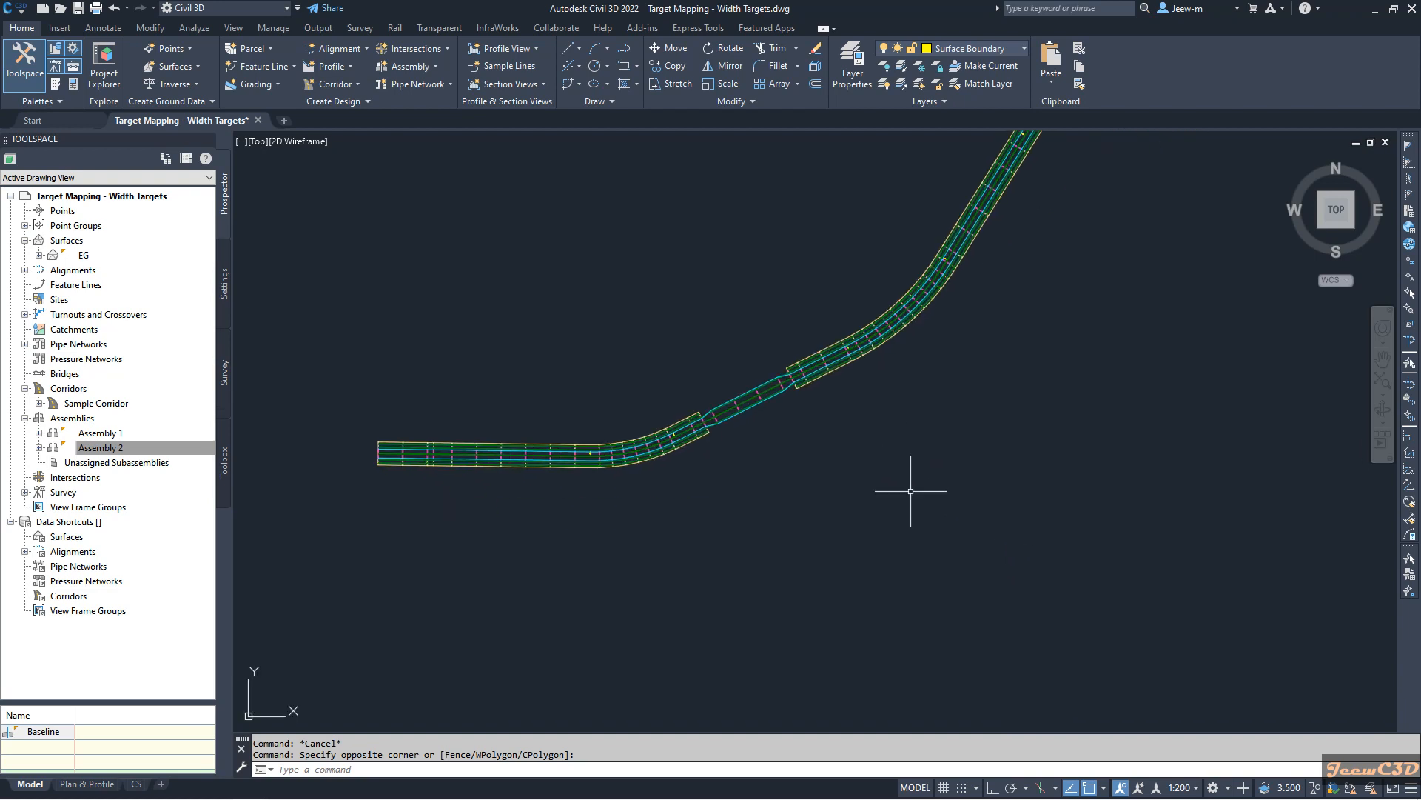
scroll(727, 485, "up", 2)
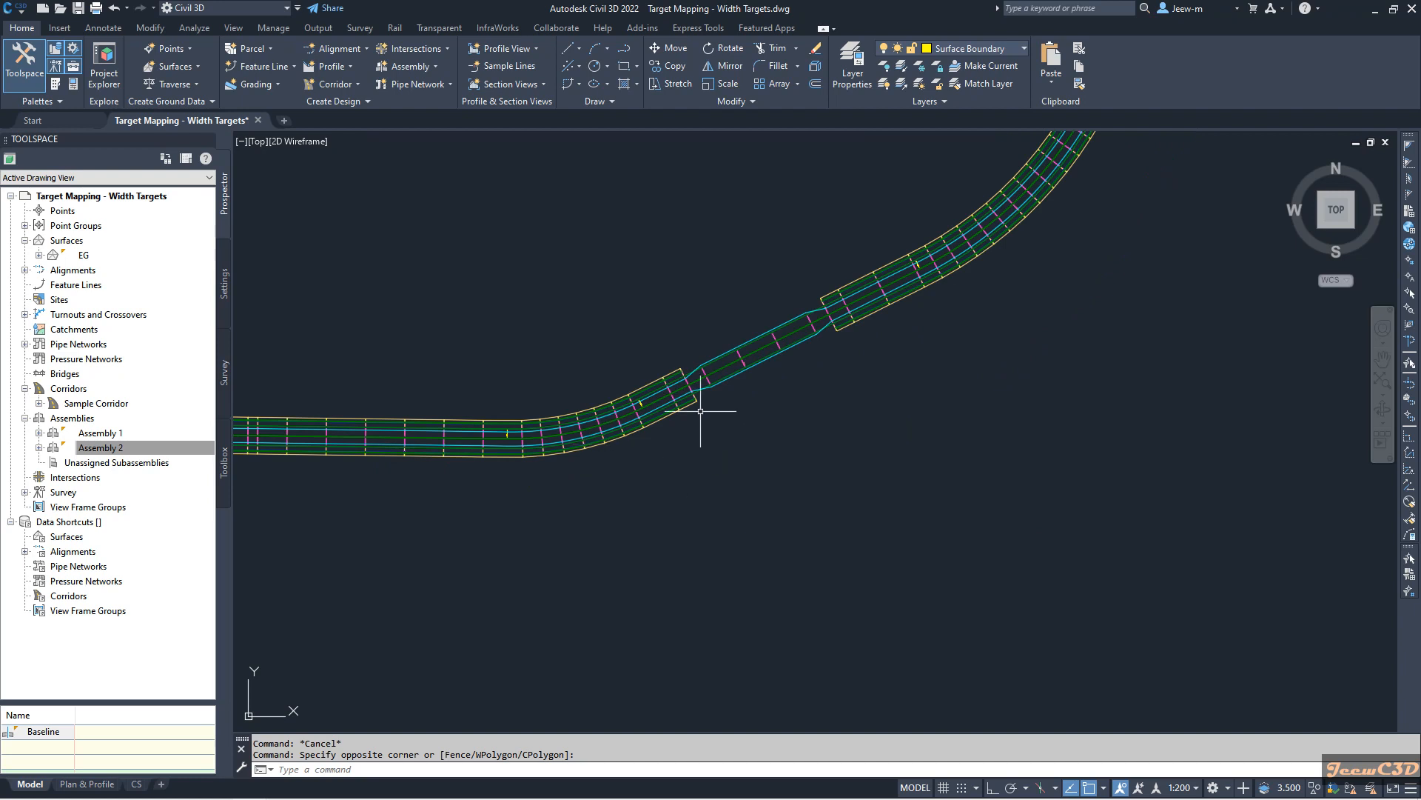
left_click(628, 409)
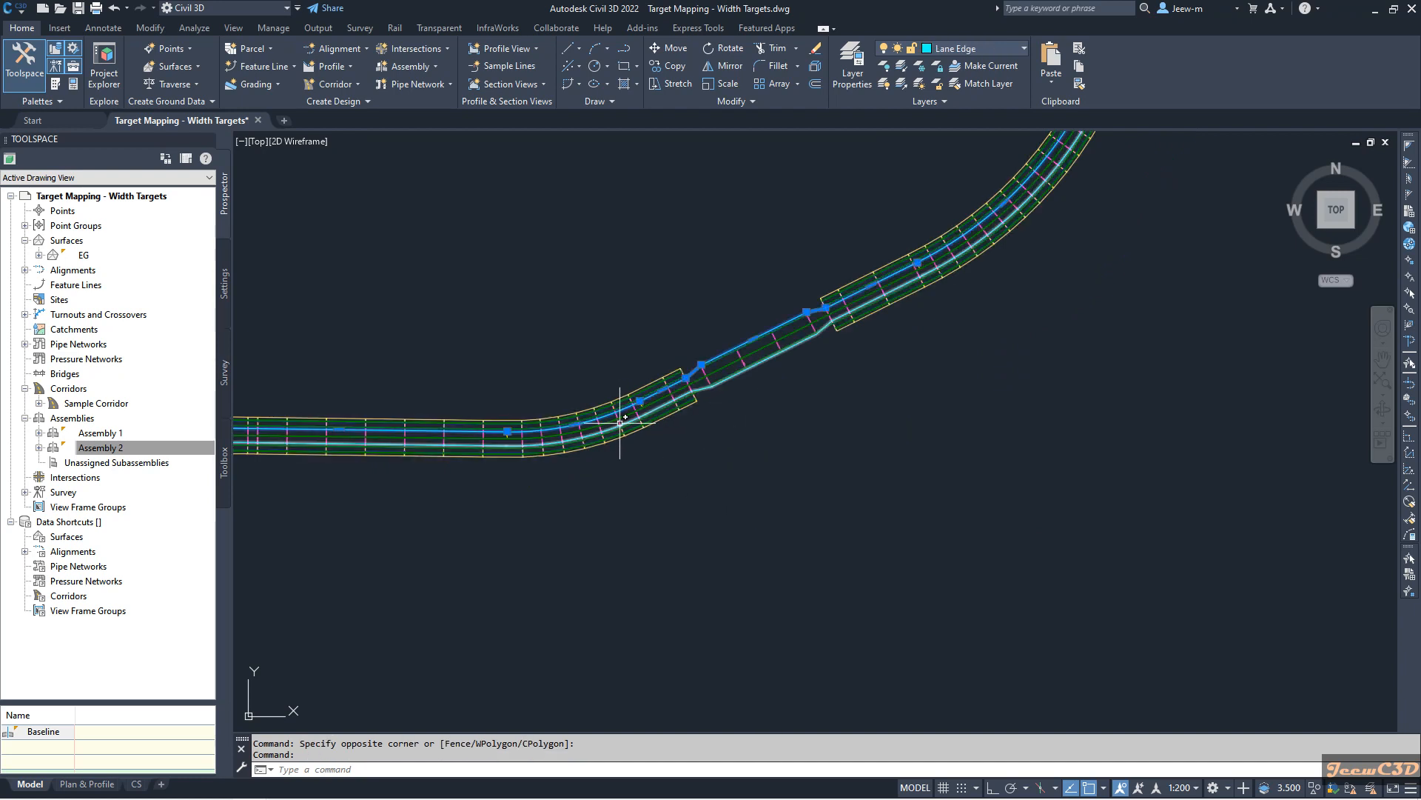
key("Escape")
scroll(622, 418, "up", 3)
scroll(613, 417, "down", 3)
left_click(618, 437)
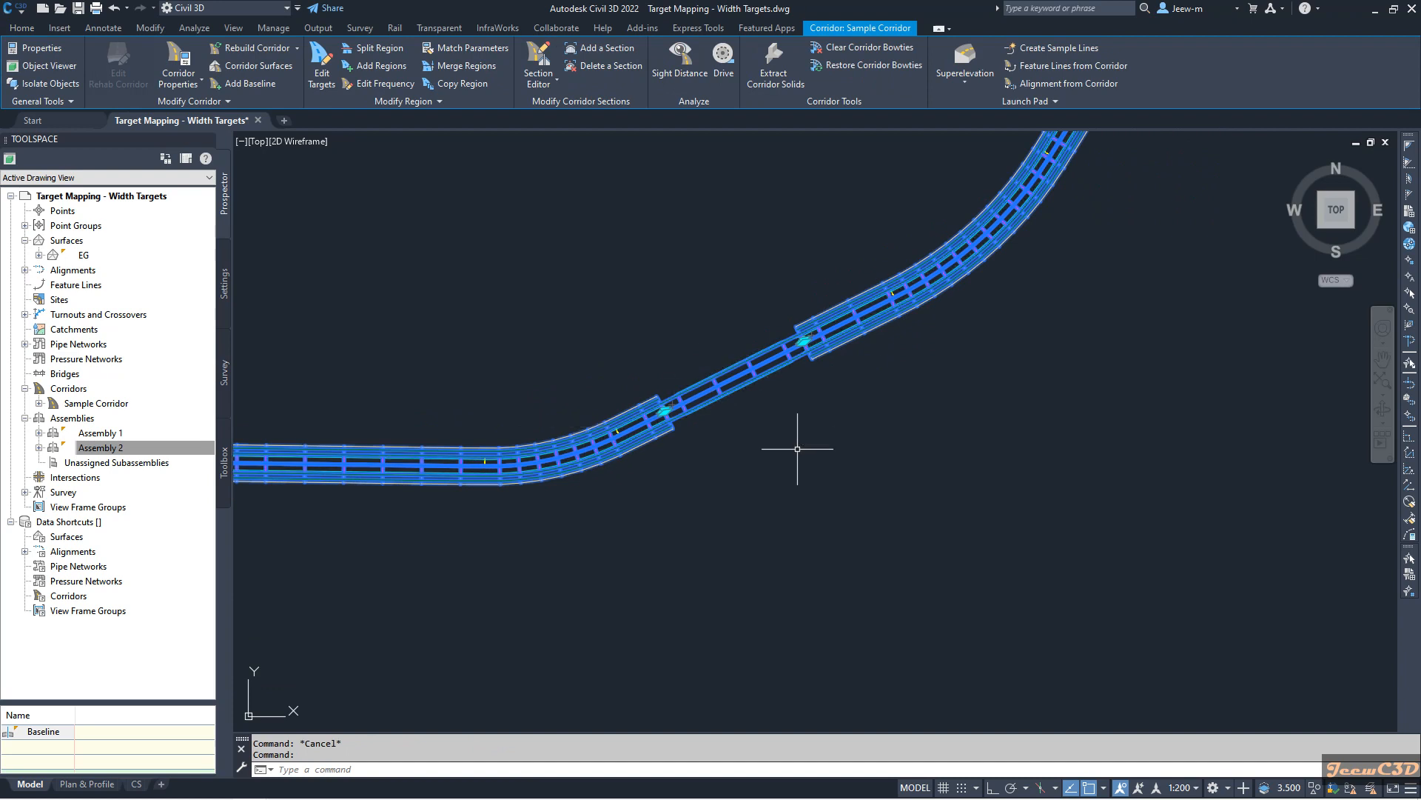
key("Escape")
Examine the two road assemblies, comparing the one with shoulders to the one with lanes only
scroll(768, 465, "down", 1)
scroll(768, 465, "down", 6)
scroll(910, 486, "up", 10)
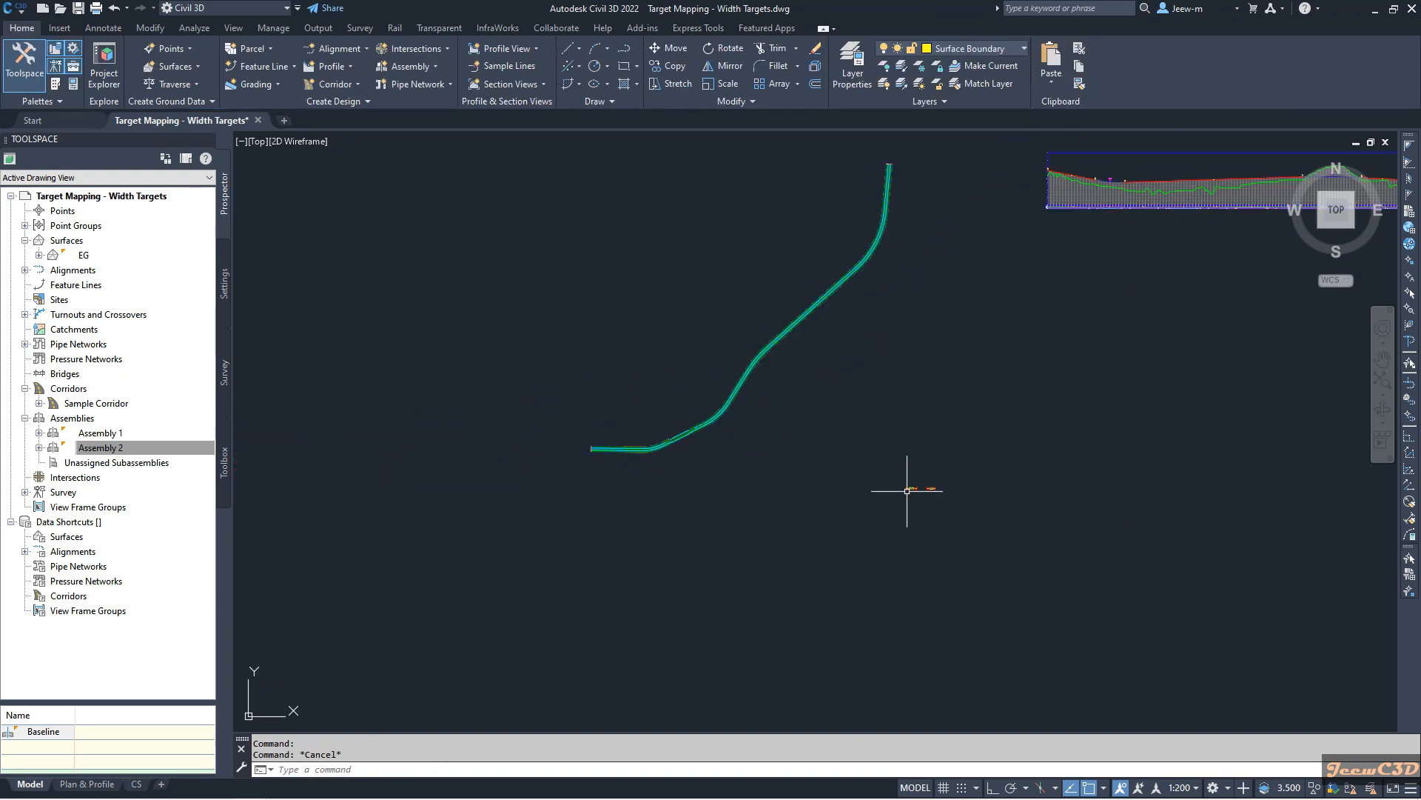
scroll(832, 546, "up", 3)
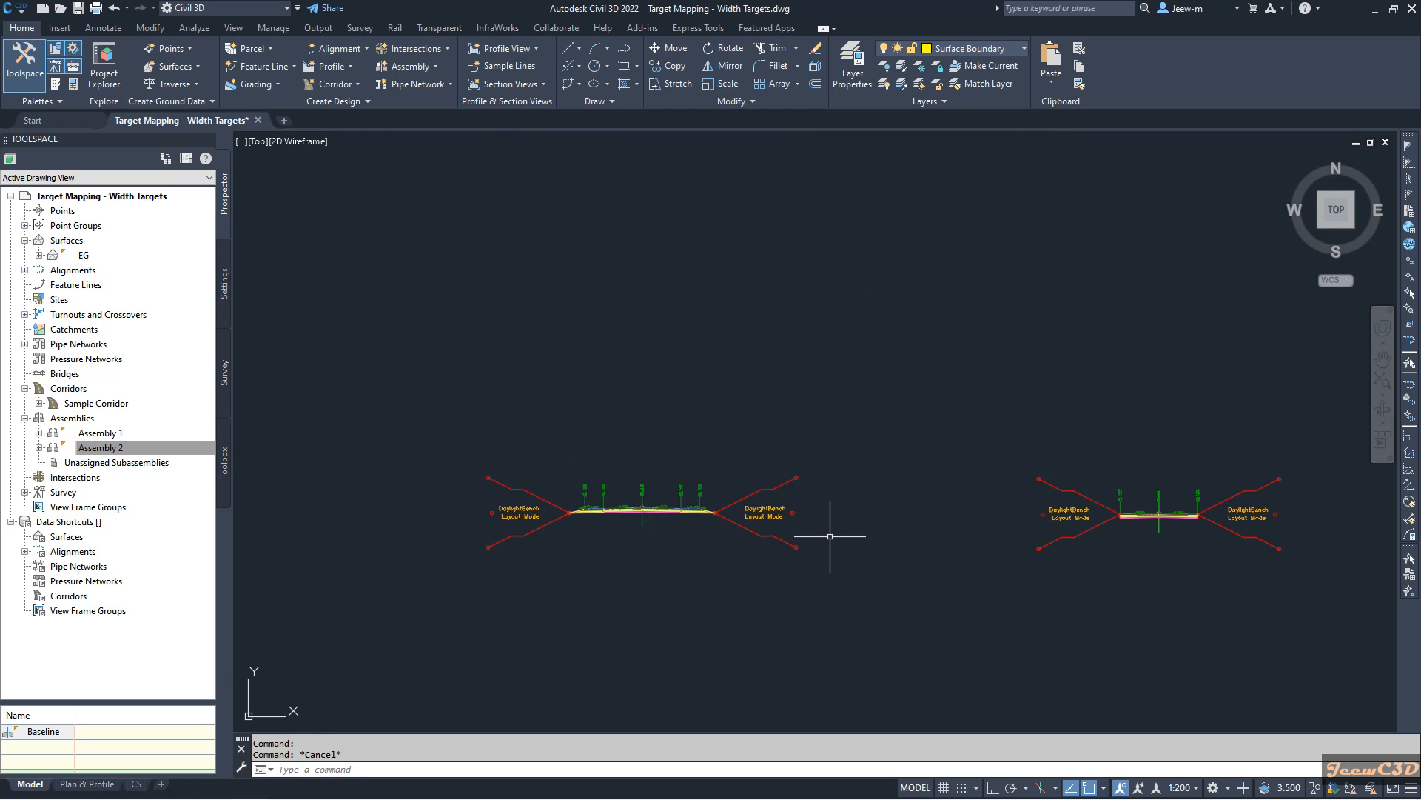
scroll(622, 554, "up", 2)
scroll(618, 528, "up", 2)
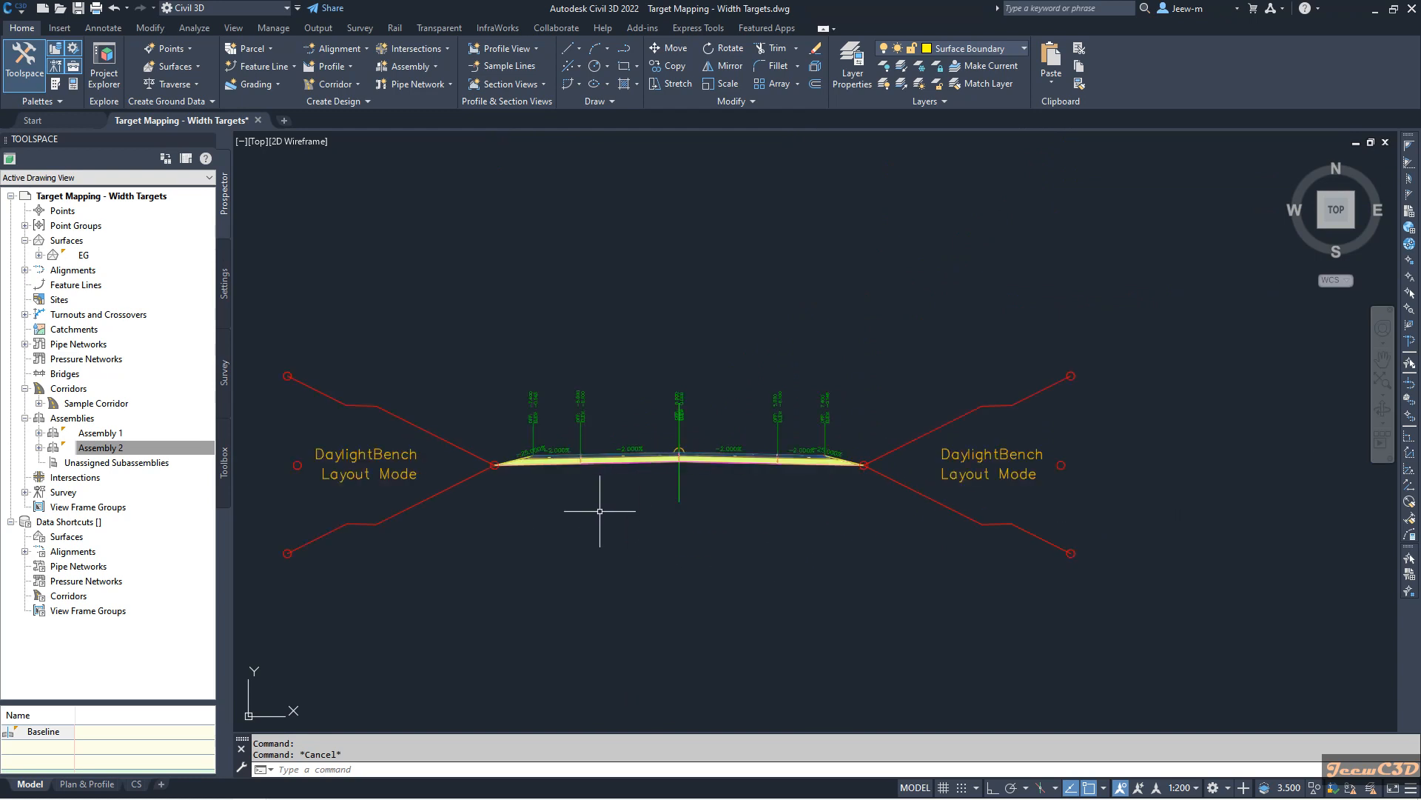
scroll(524, 485, "down", 9)
scroll(785, 511, "up", 2)
scroll(769, 506, "up", 8)
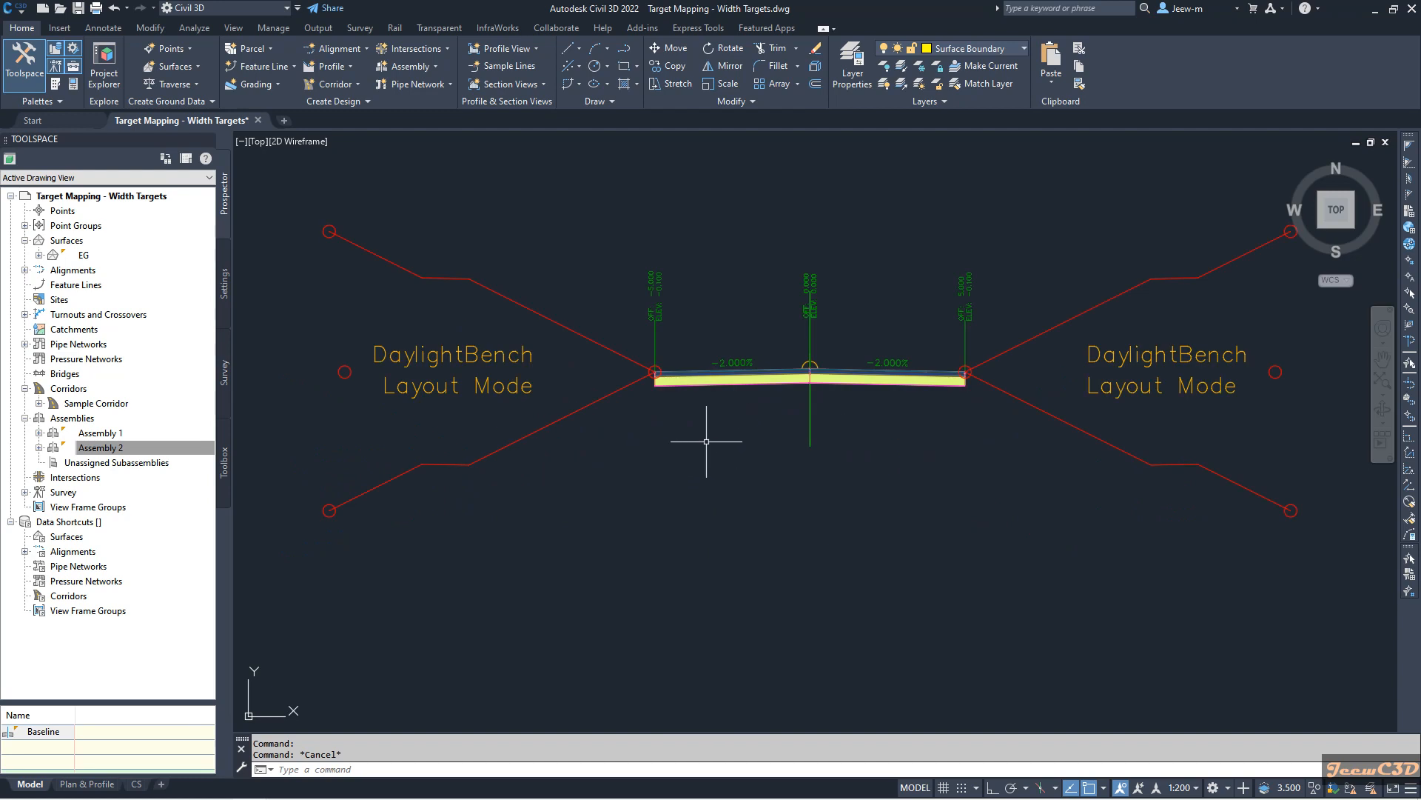
scroll(706, 453, "down", 6)
mouse_move(707, 477)
middle_mouse_down()
mouse_move(790, 514)
mouse_move(852, 516)
middle_mouse_up()
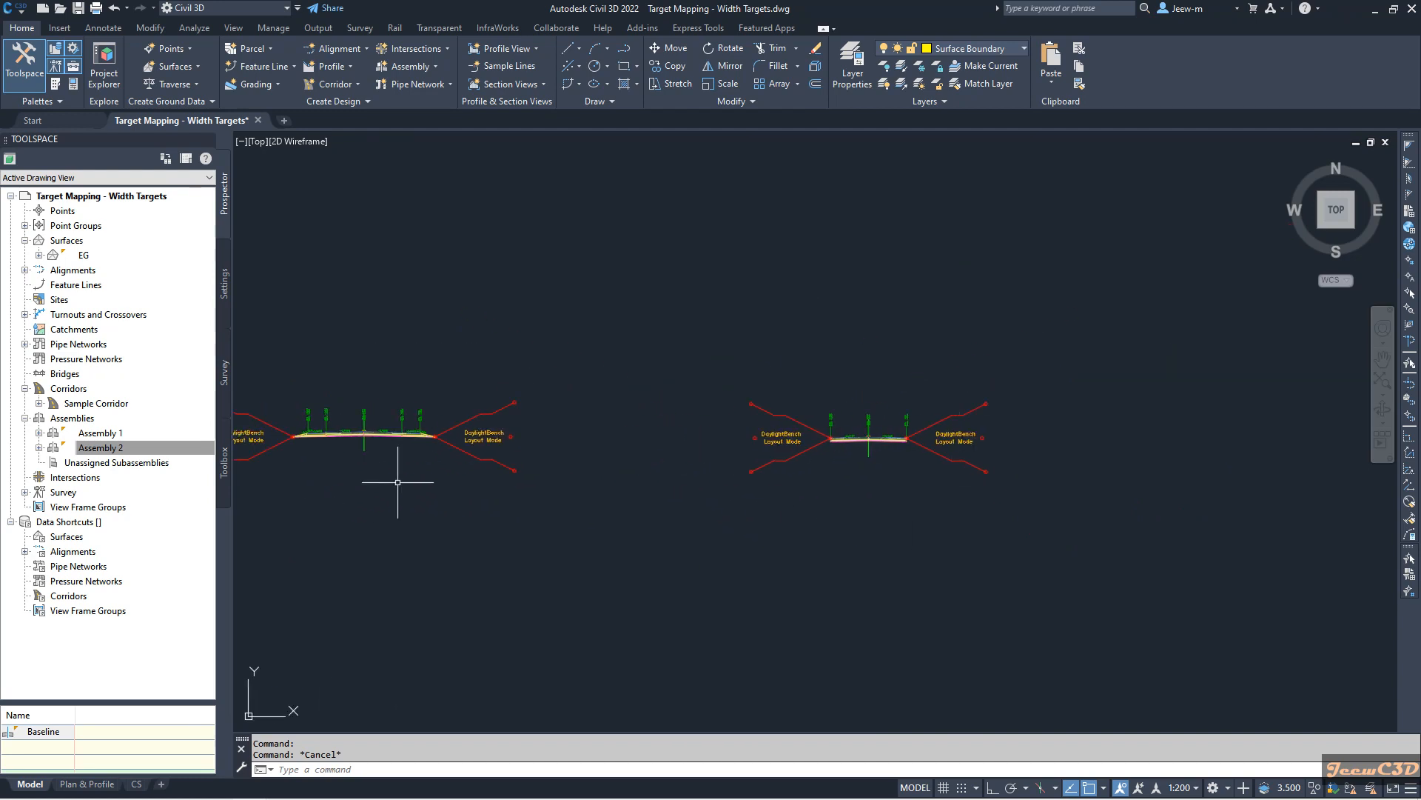
middle_click_drag(437, 526, 471, 526)
Inspect the lane edge polyline and the Road DCL-Right-3.600 offset alignment where the corridor changes assembly before station 0+280
scroll(698, 571, "down", 6)
scroll(503, 558, "up", 3)
scroll(501, 581, "up", 9)
middle_click_drag(860, 571, 867, 620)
scroll(650, 507, "up", 4)
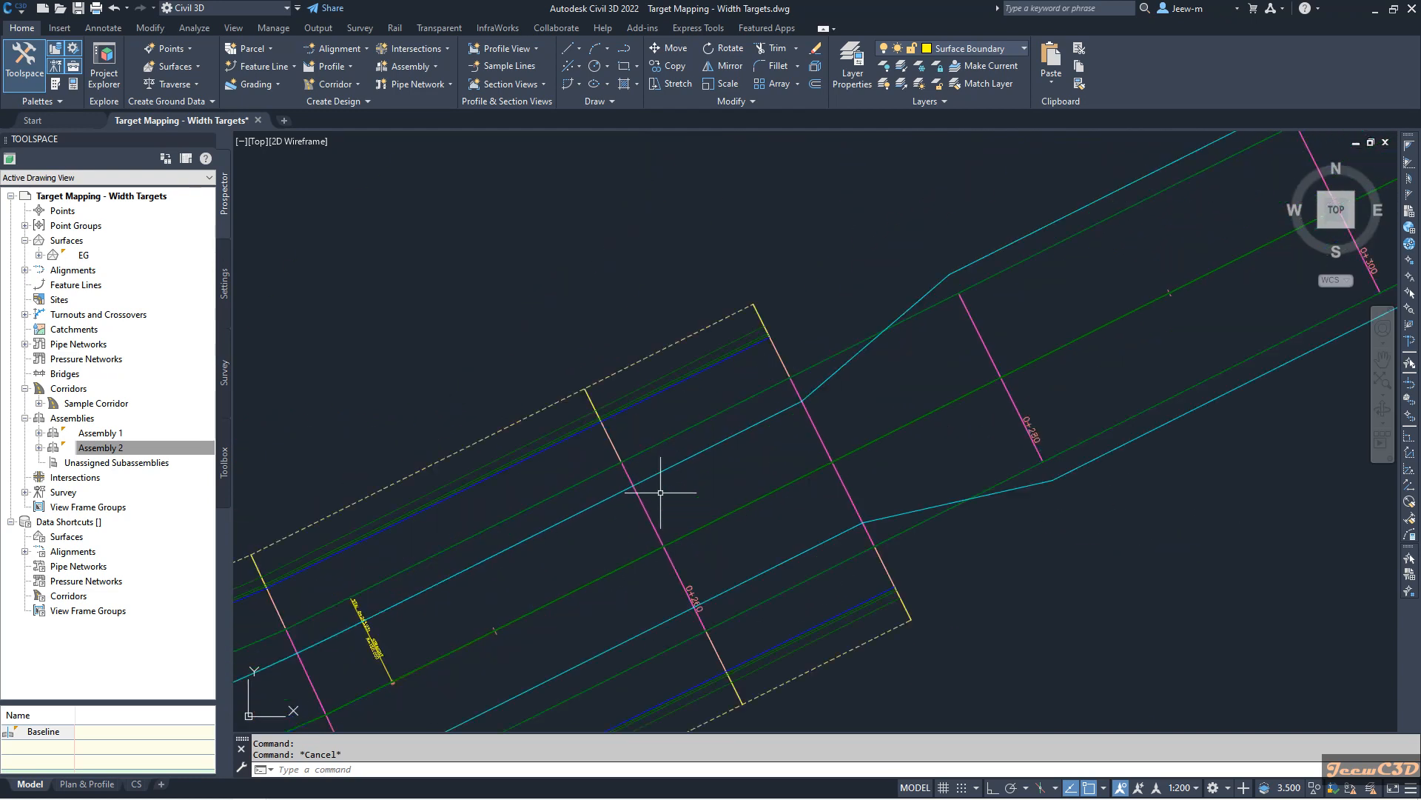
left_click(700, 453)
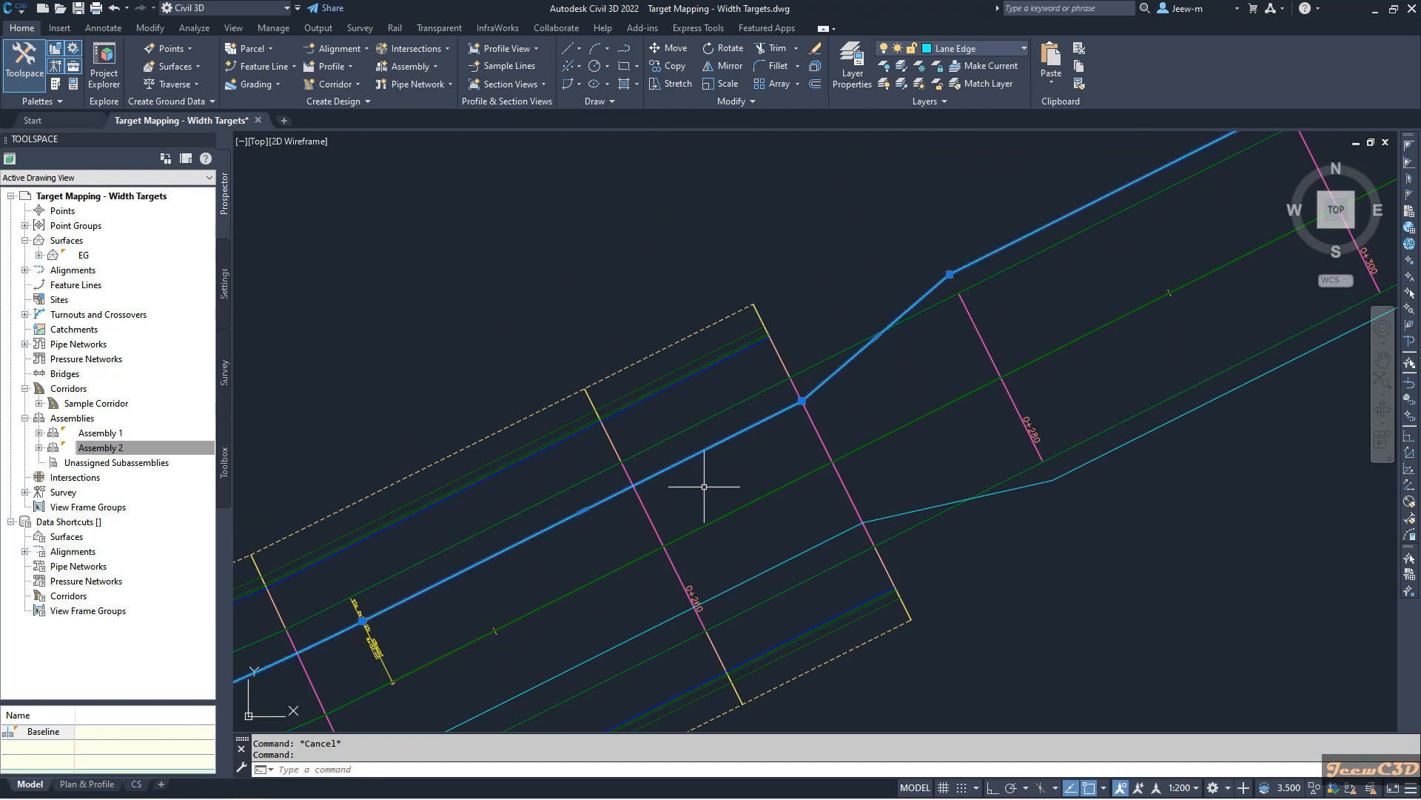
mouse_move(705, 488)
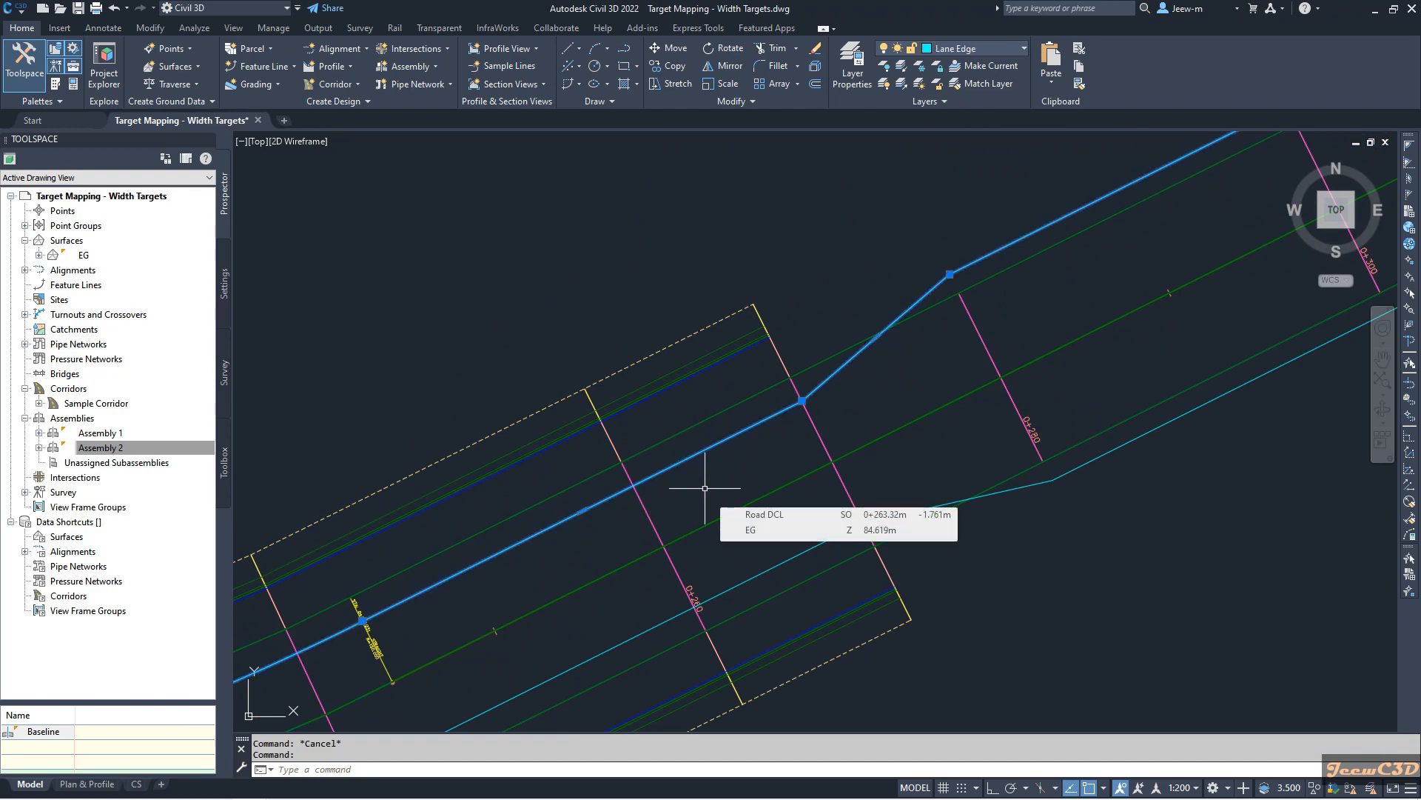
key("Escape")
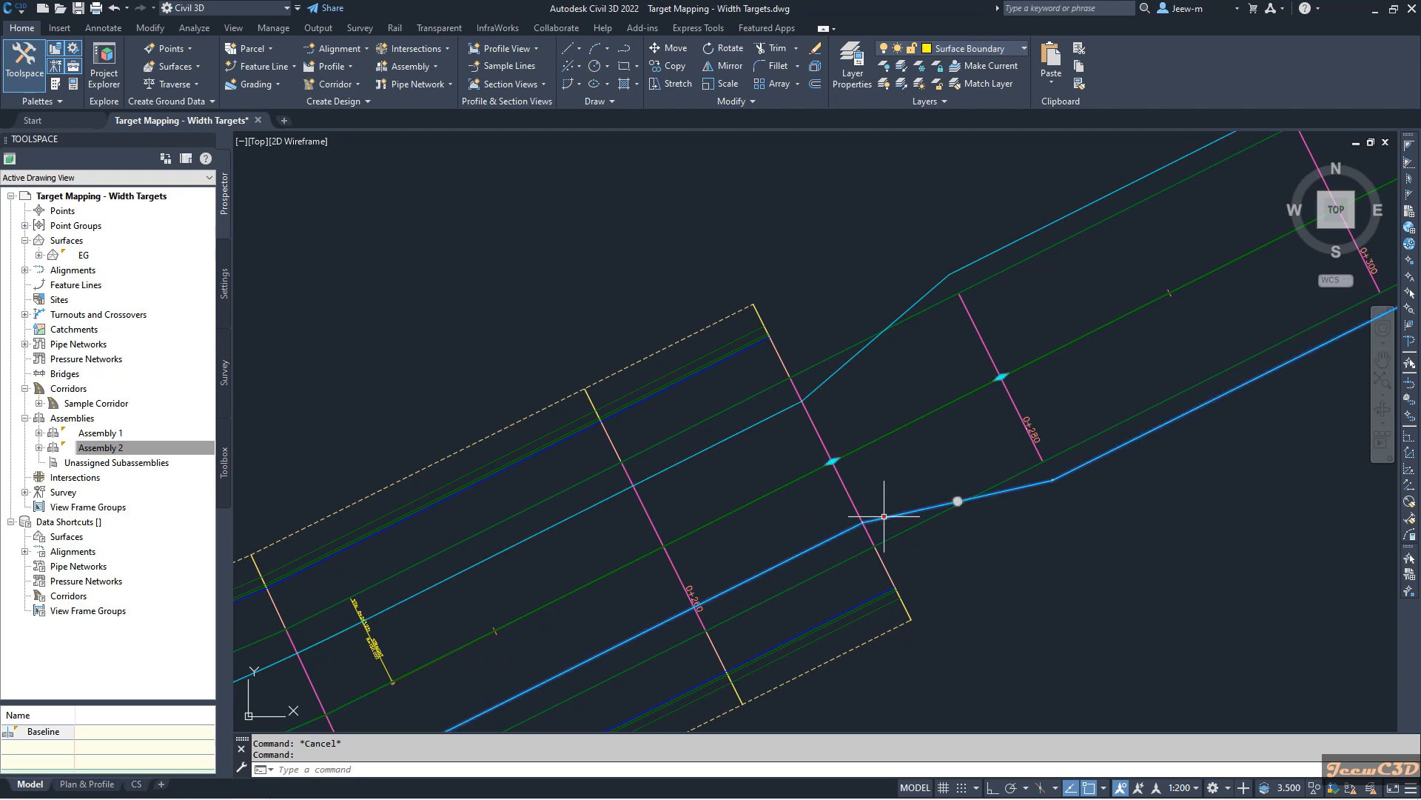
left_click(865, 469)
mouse_move(873, 469)
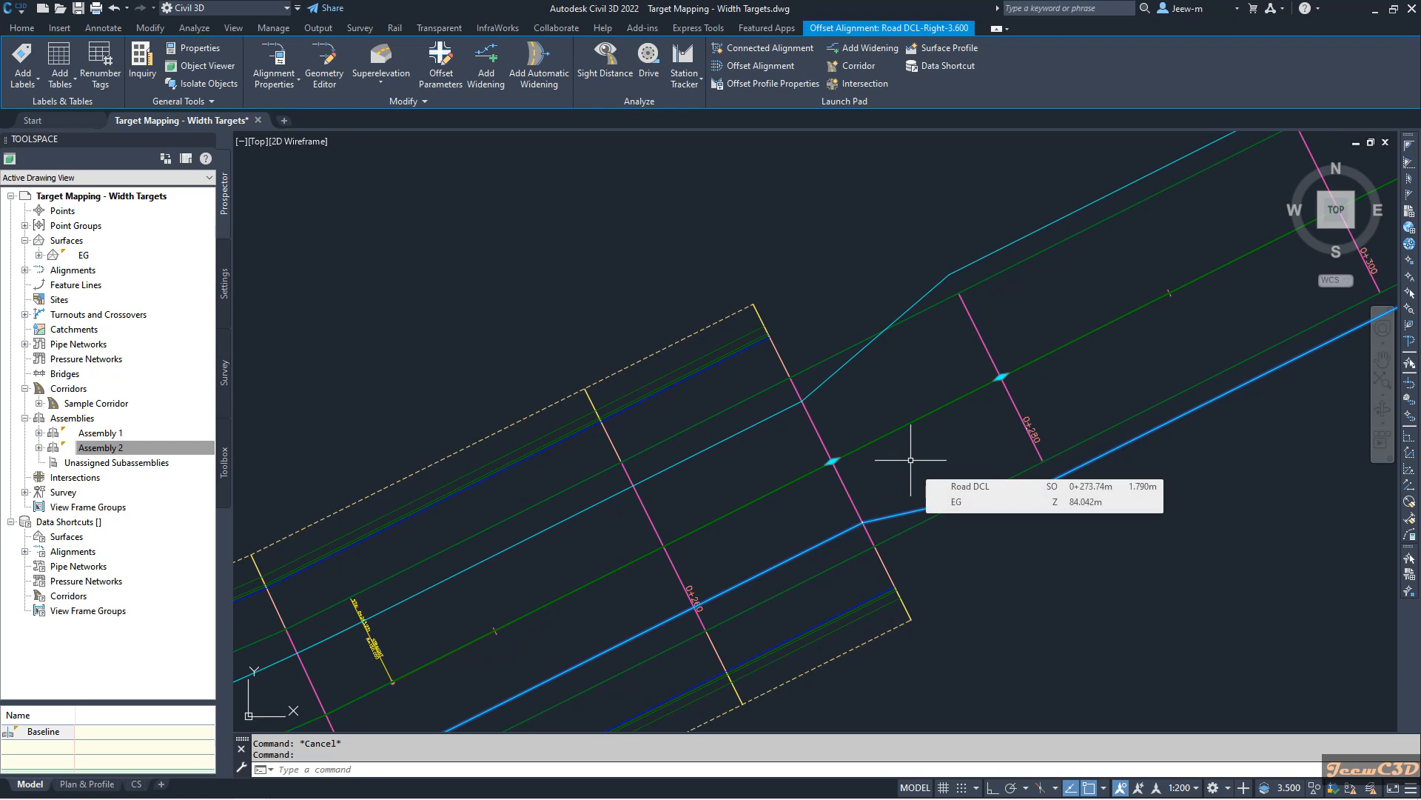
key("Escape")
Open the corridor properties of Sample Corridor and review the parameters of its three regions
scroll(916, 488, "down", 5)
scroll(916, 493, "up", 6)
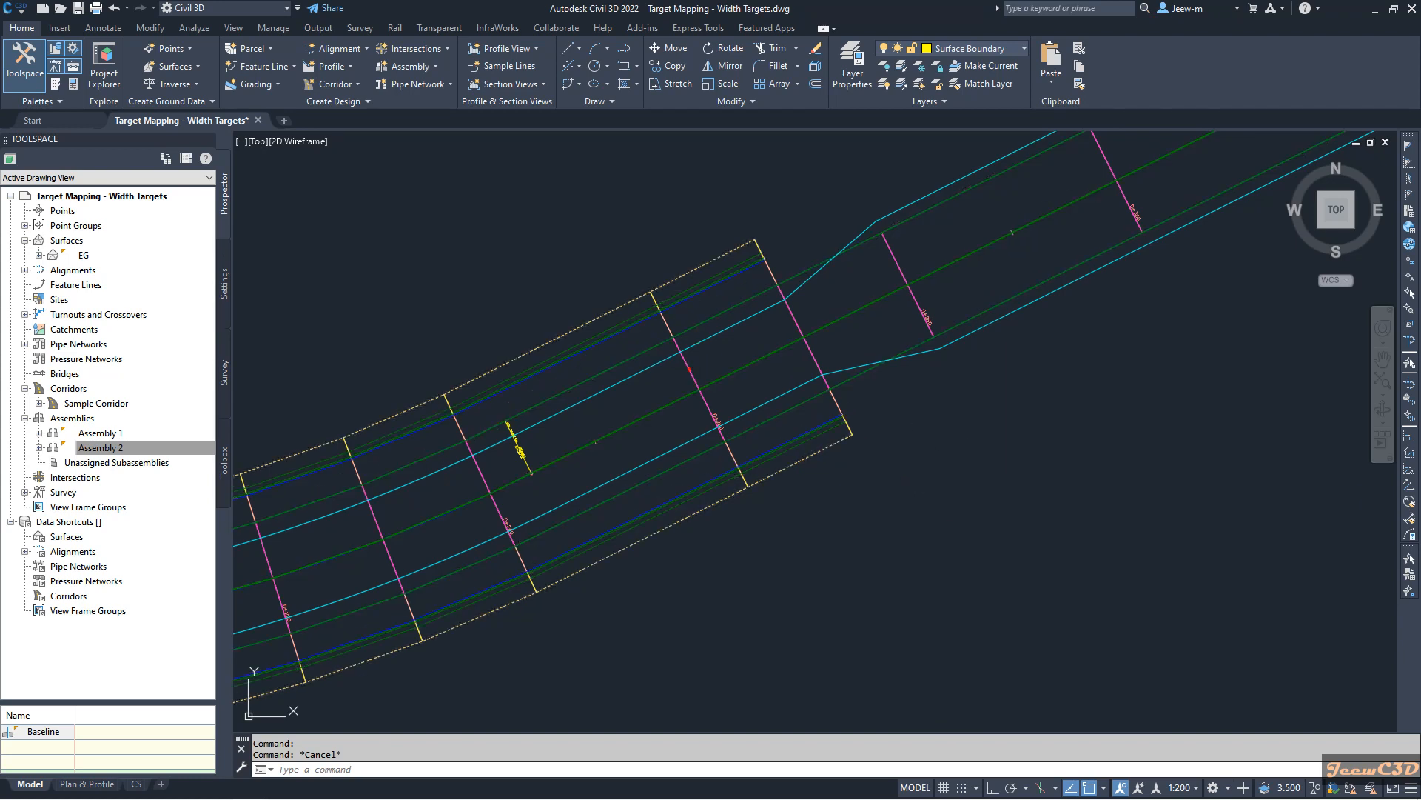
left_click(690, 368)
left_click(175, 60)
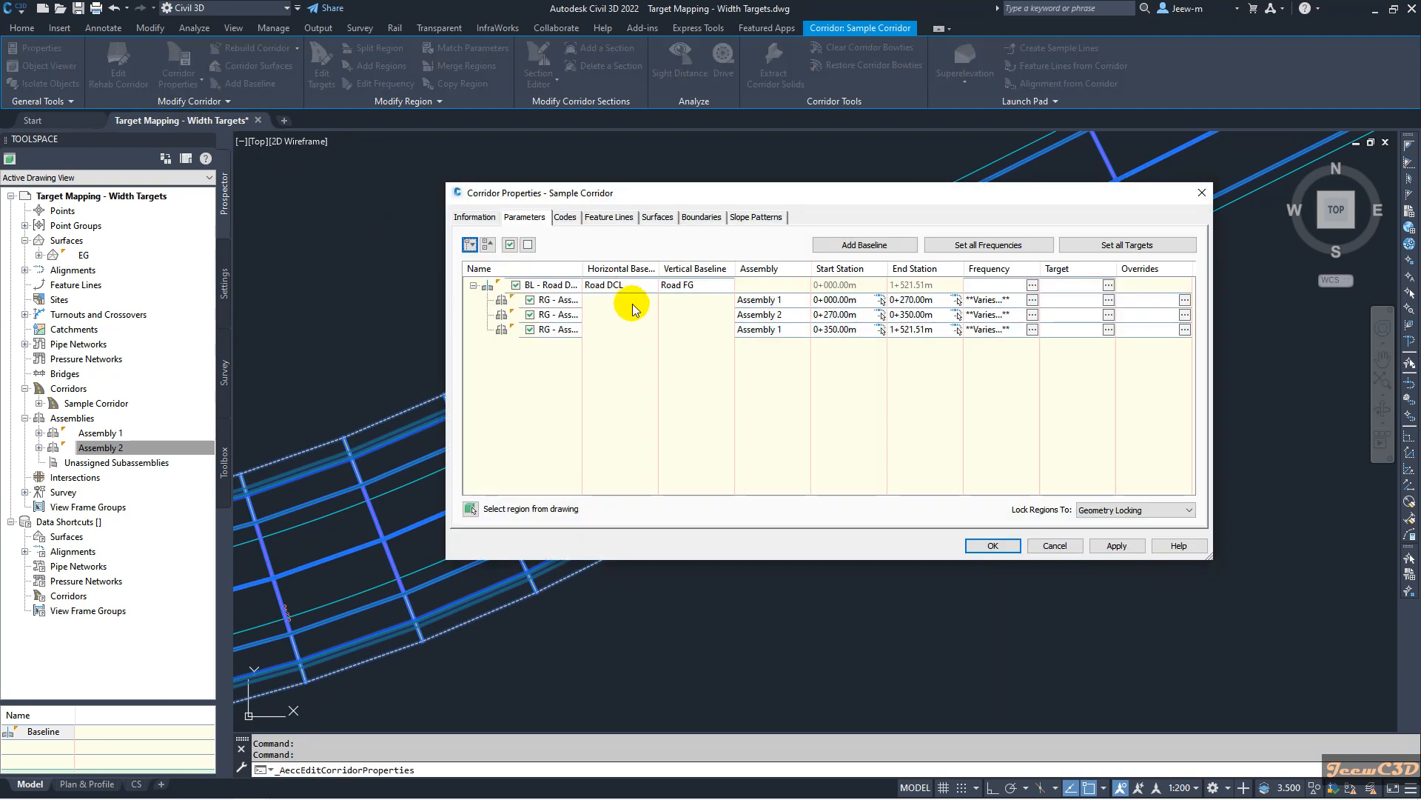
left_click(619, 300)
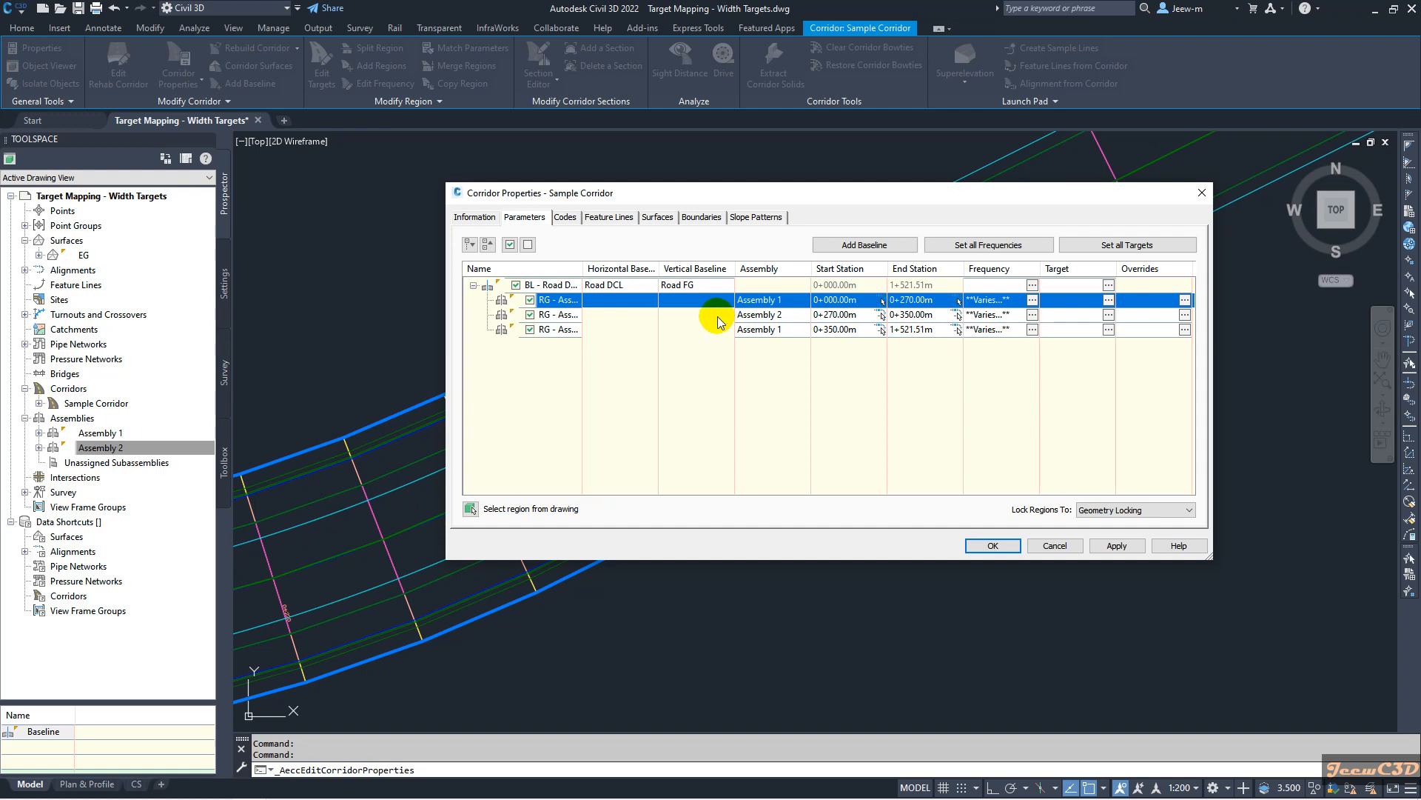
left_click(625, 315)
left_click(625, 329)
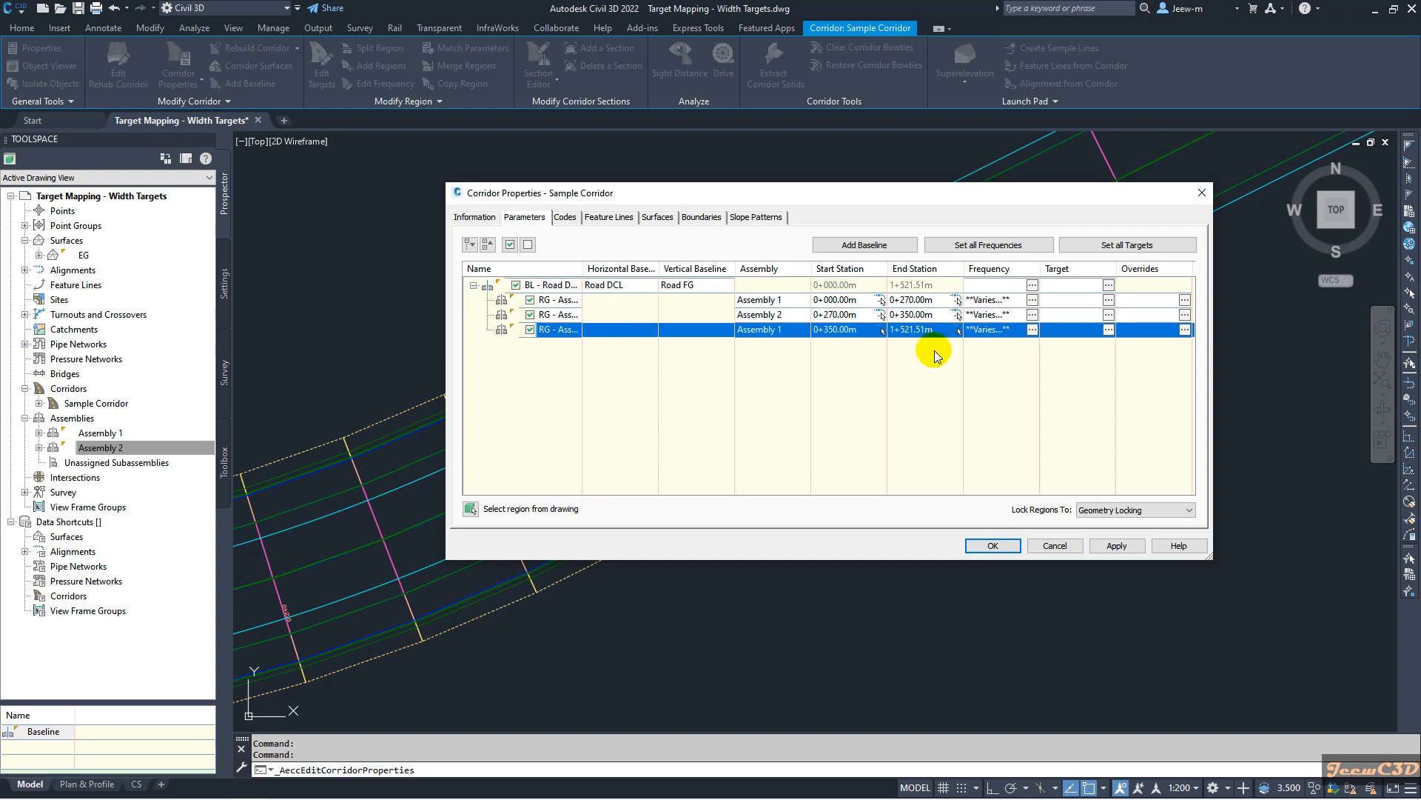
Open target mapping for the whole corridor and review the width and outside elevation targets of the first Lane L
left_click(1122, 250)
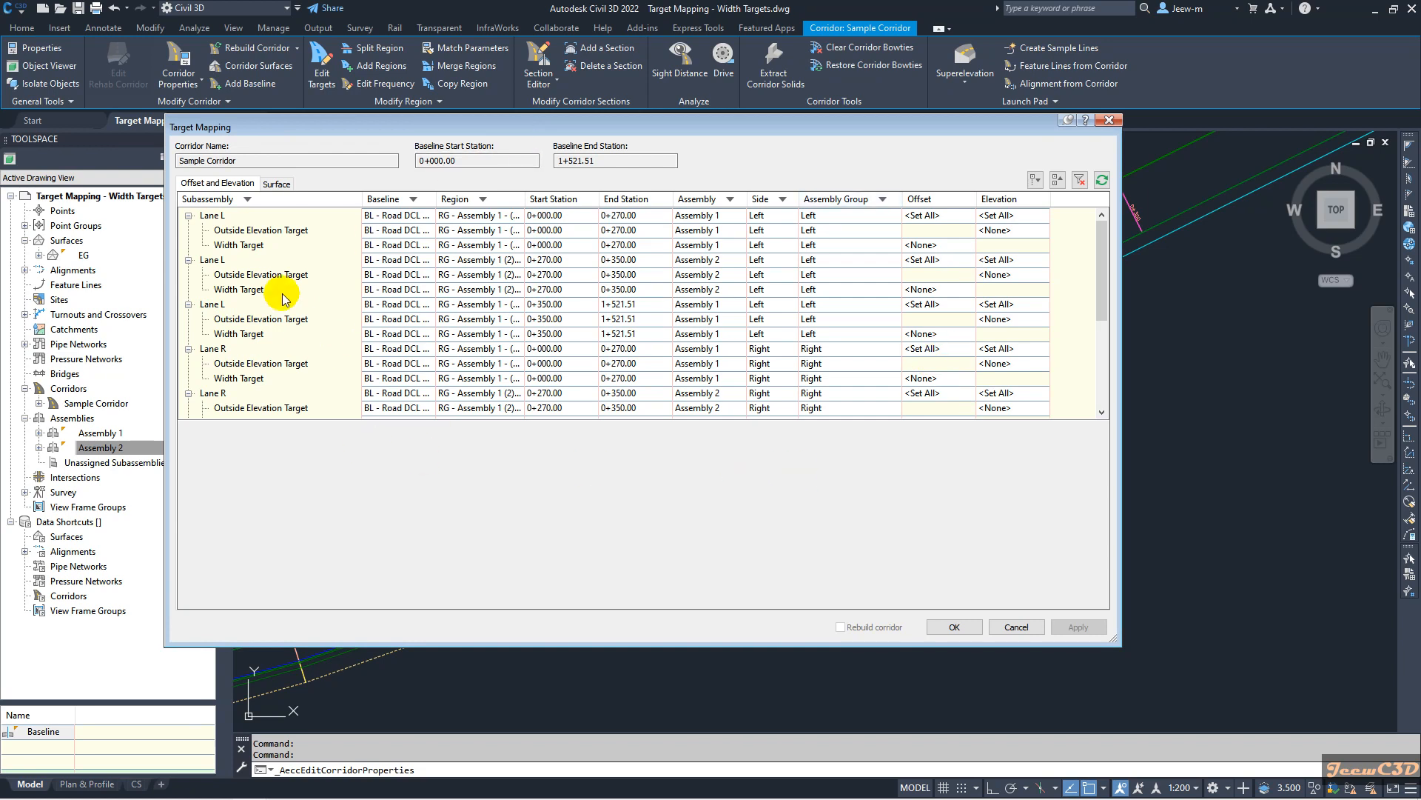
left_click(232, 246)
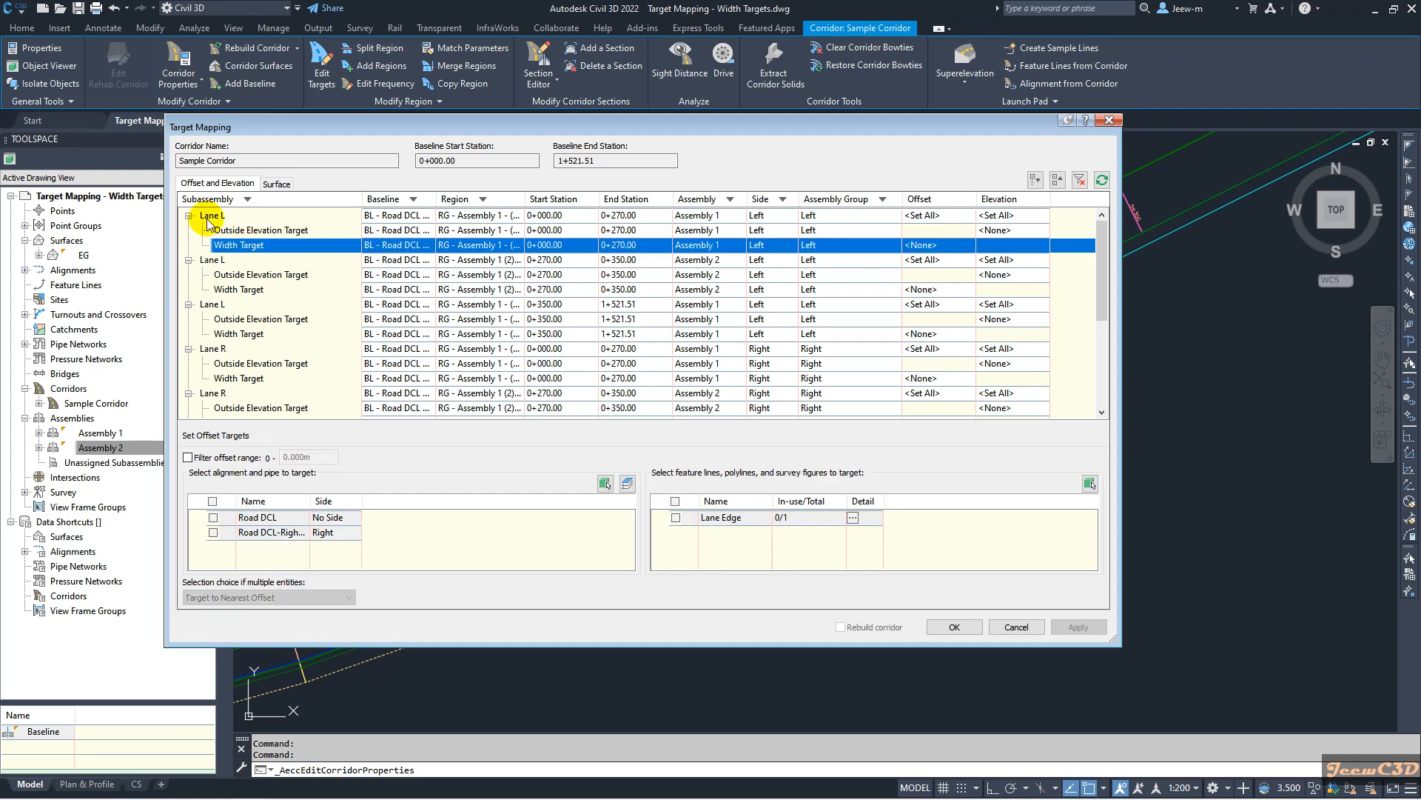
left_click(247, 231)
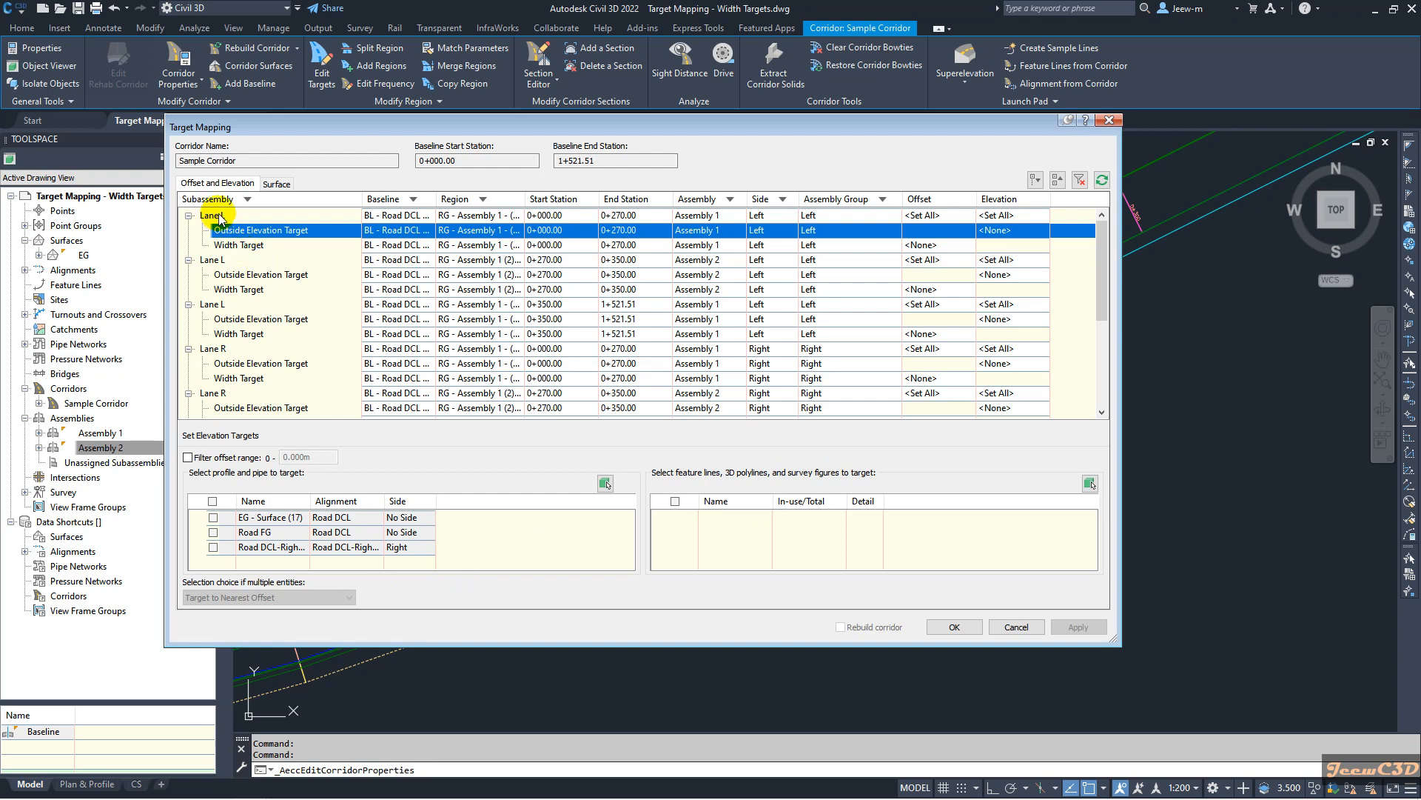
left_click(225, 246)
left_click(207, 216)
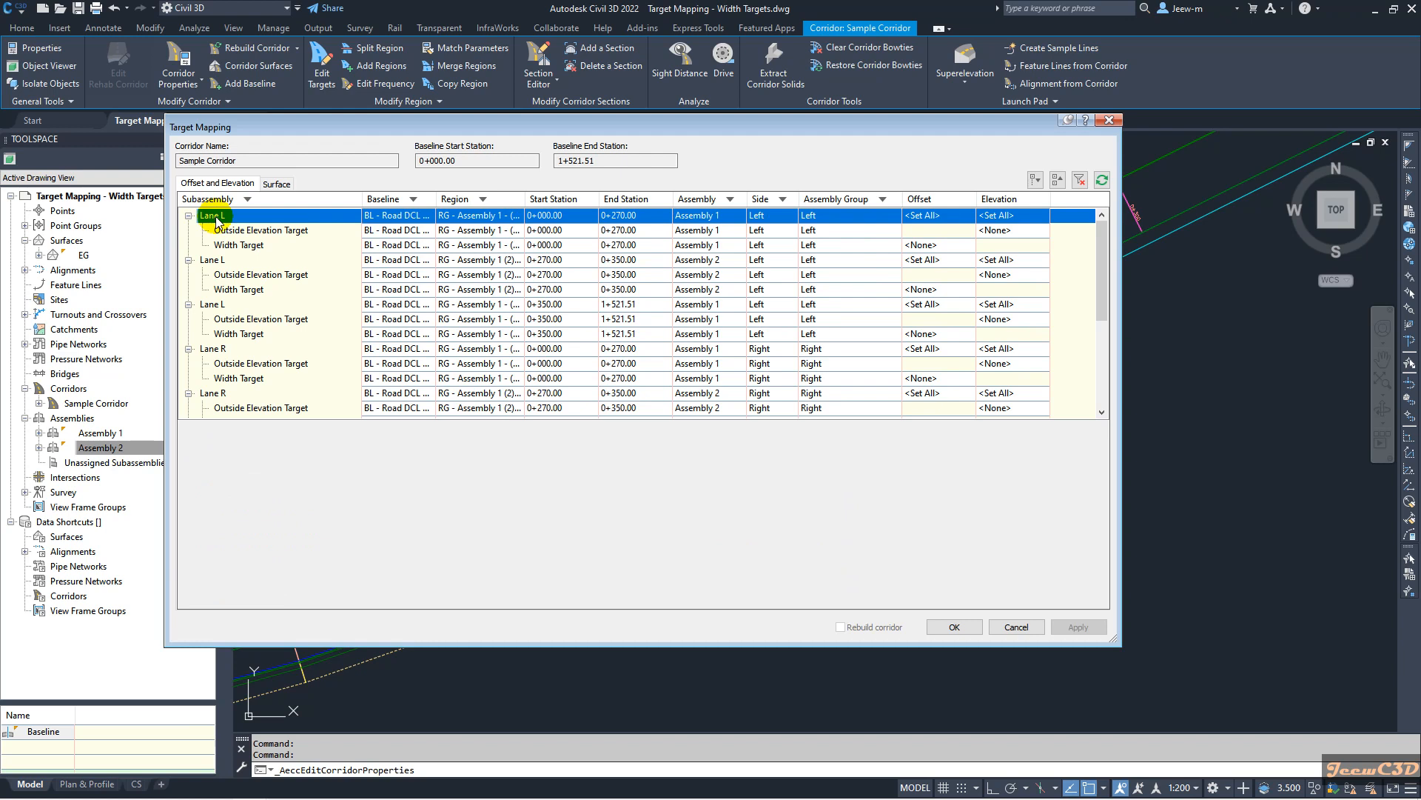
scroll(232, 330, "down", 4)
scroll(232, 330, "up", 4)
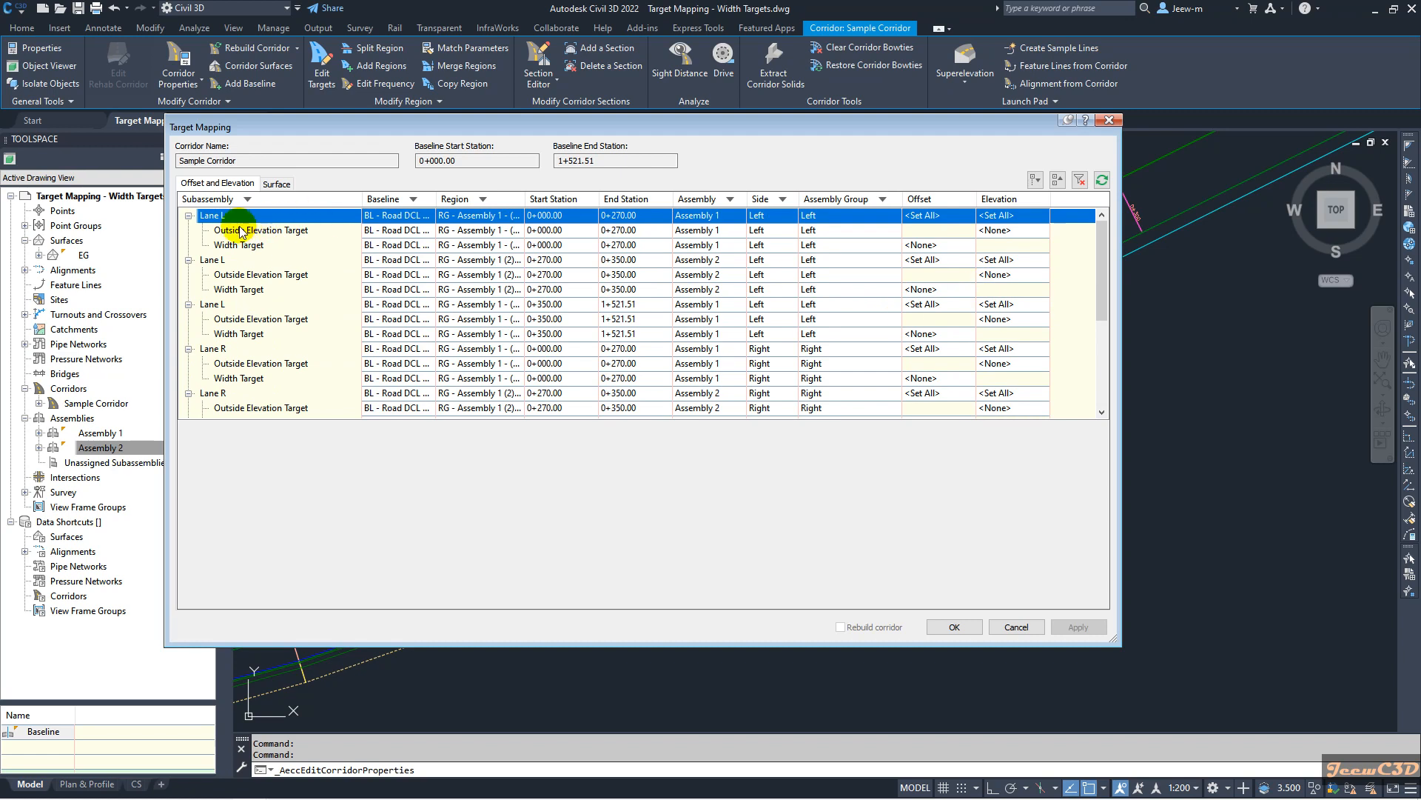
Collapse all subassemblies in the target mapping list and review the Lane L and Lane R entries
left_click(1059, 181)
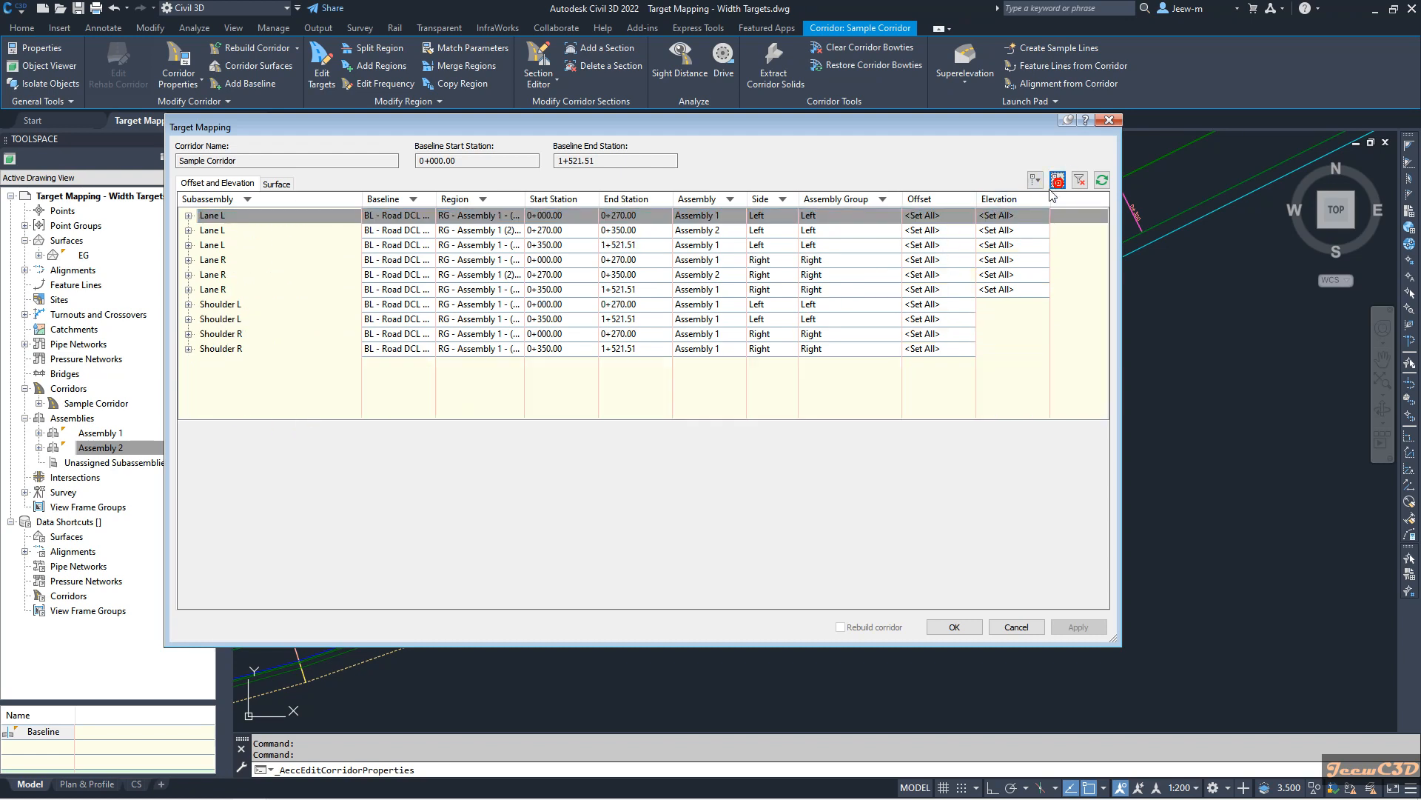
left_click(215, 232)
left_click(214, 246)
left_click(215, 262)
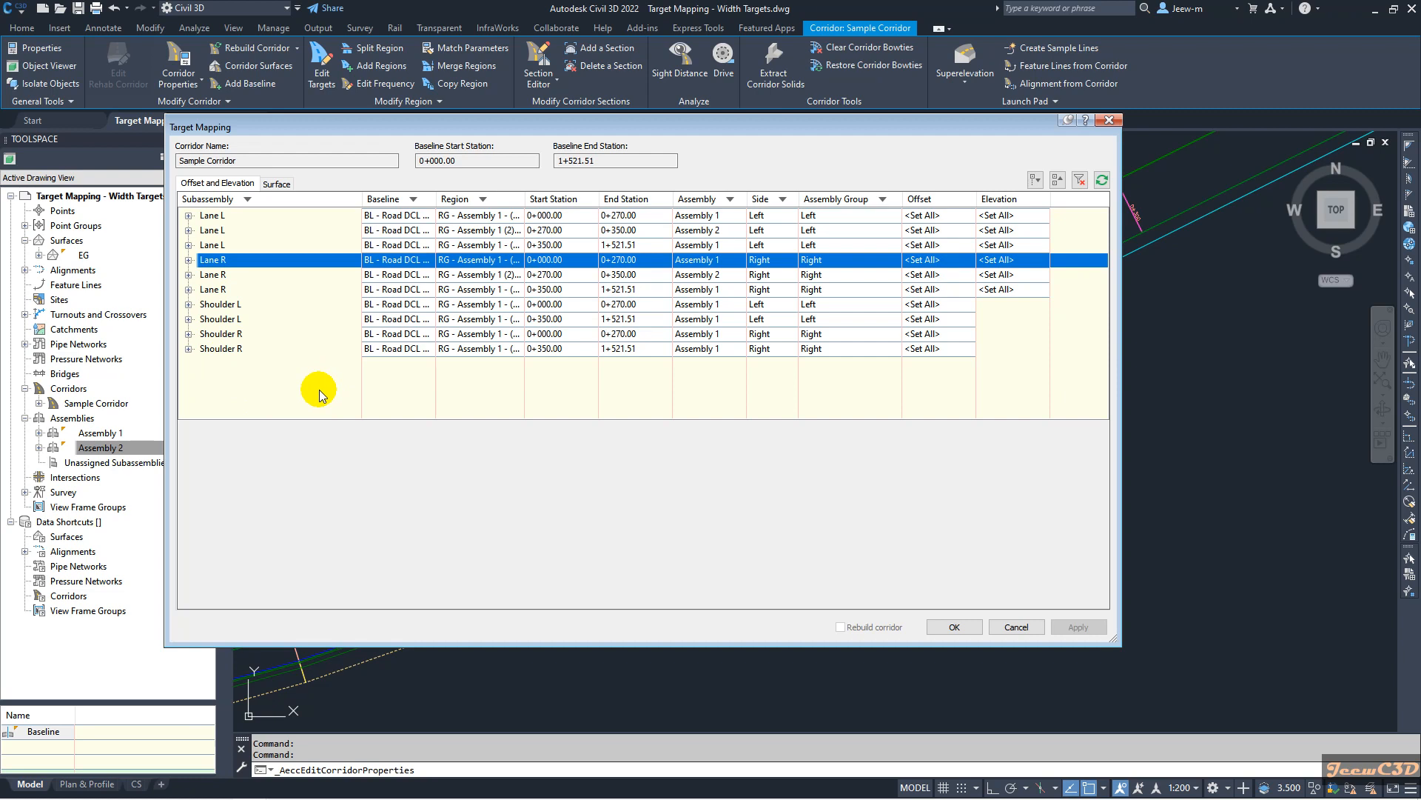
Filter the target mapping list by subassembly to show only Lane L
left_click(227, 203)
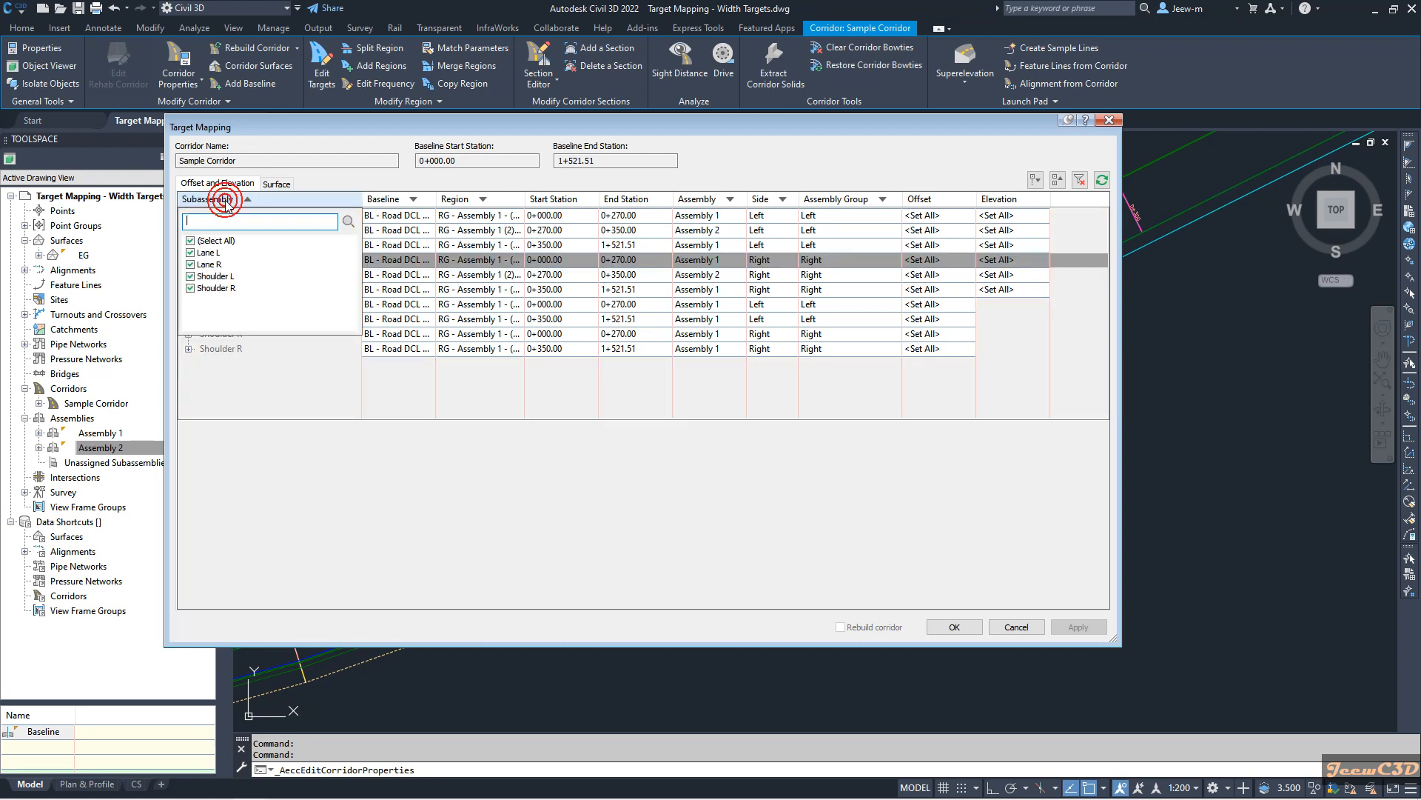
left_click(191, 241)
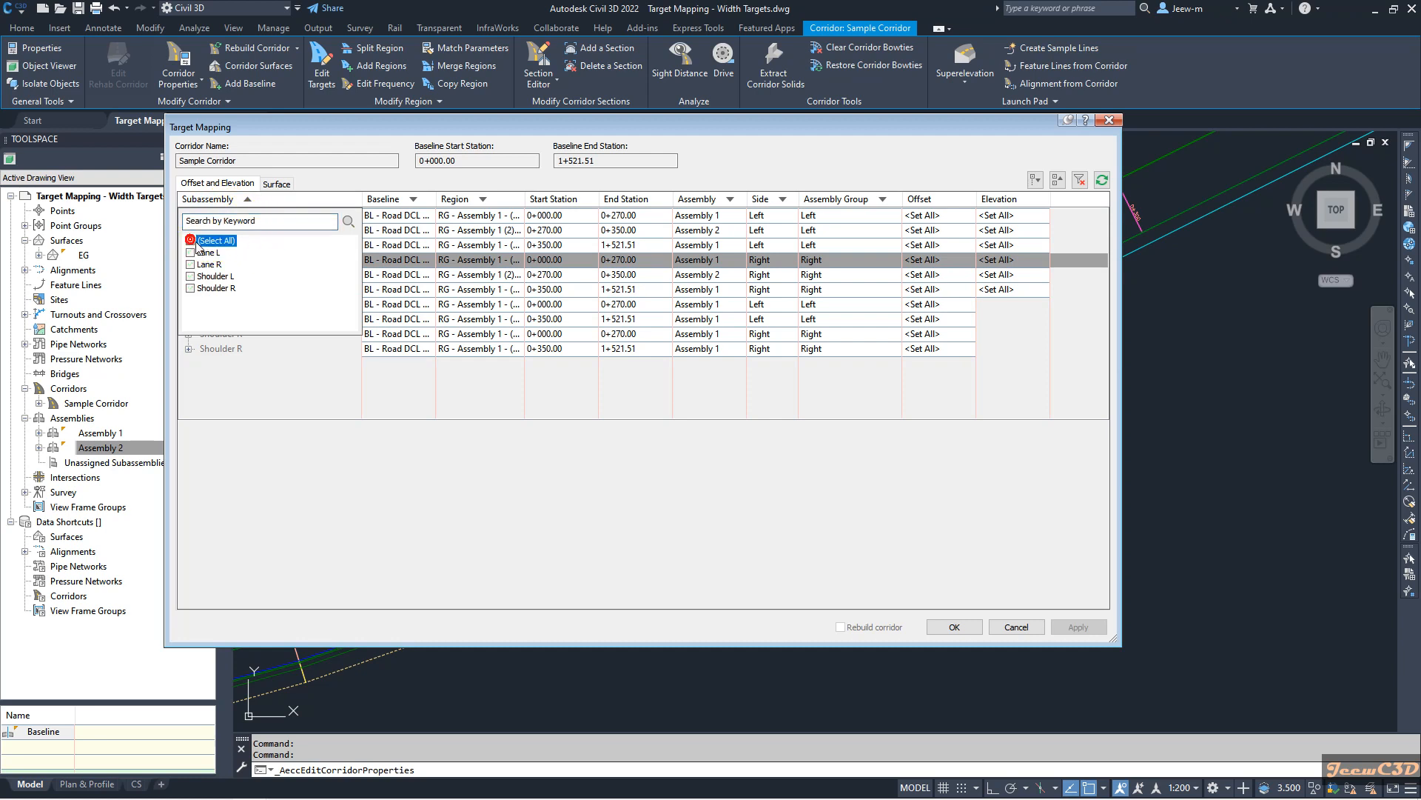
left_click(190, 253)
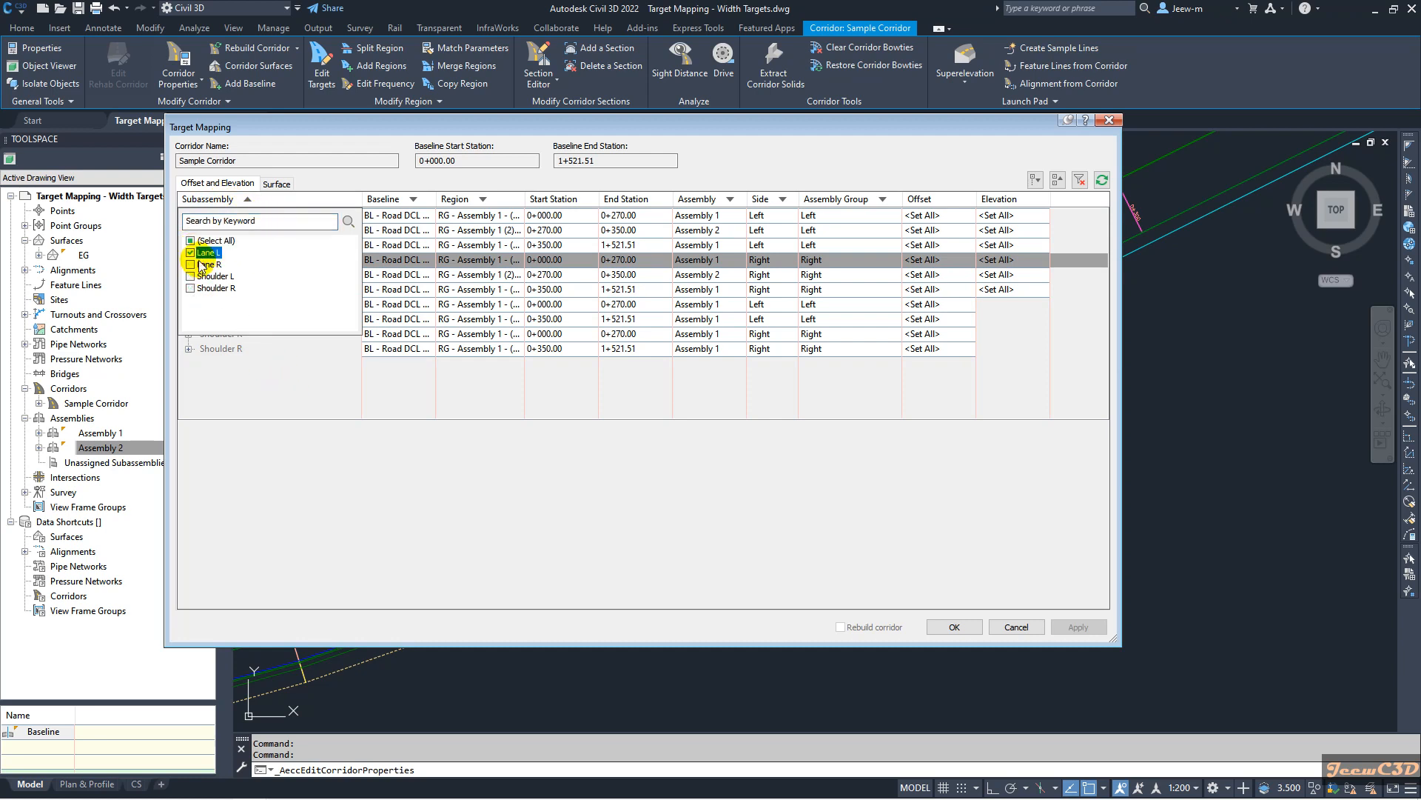
left_click(299, 409)
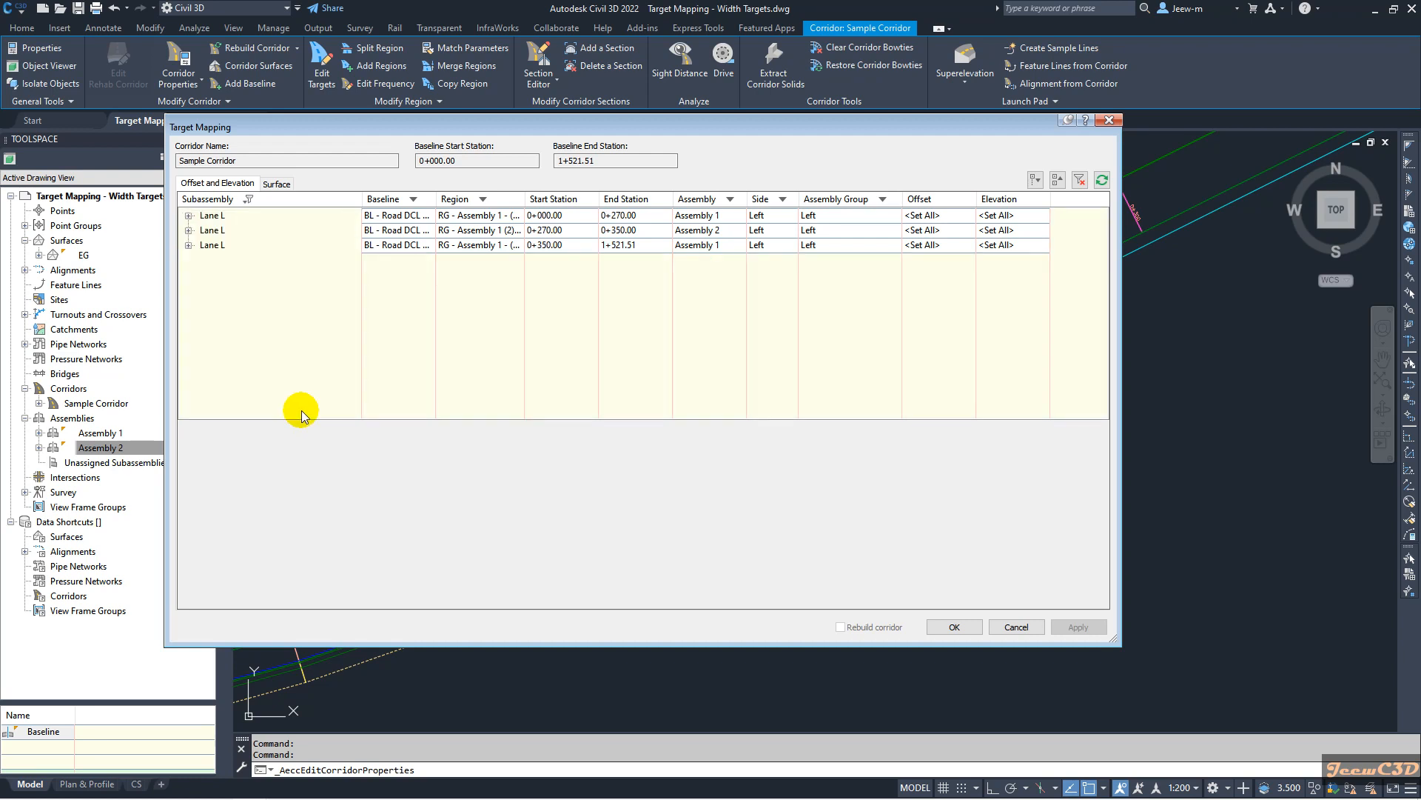
Filter the target mapping list by assembly to exclude Assembly 2 and keep Assembly 1
left_click(730, 199)
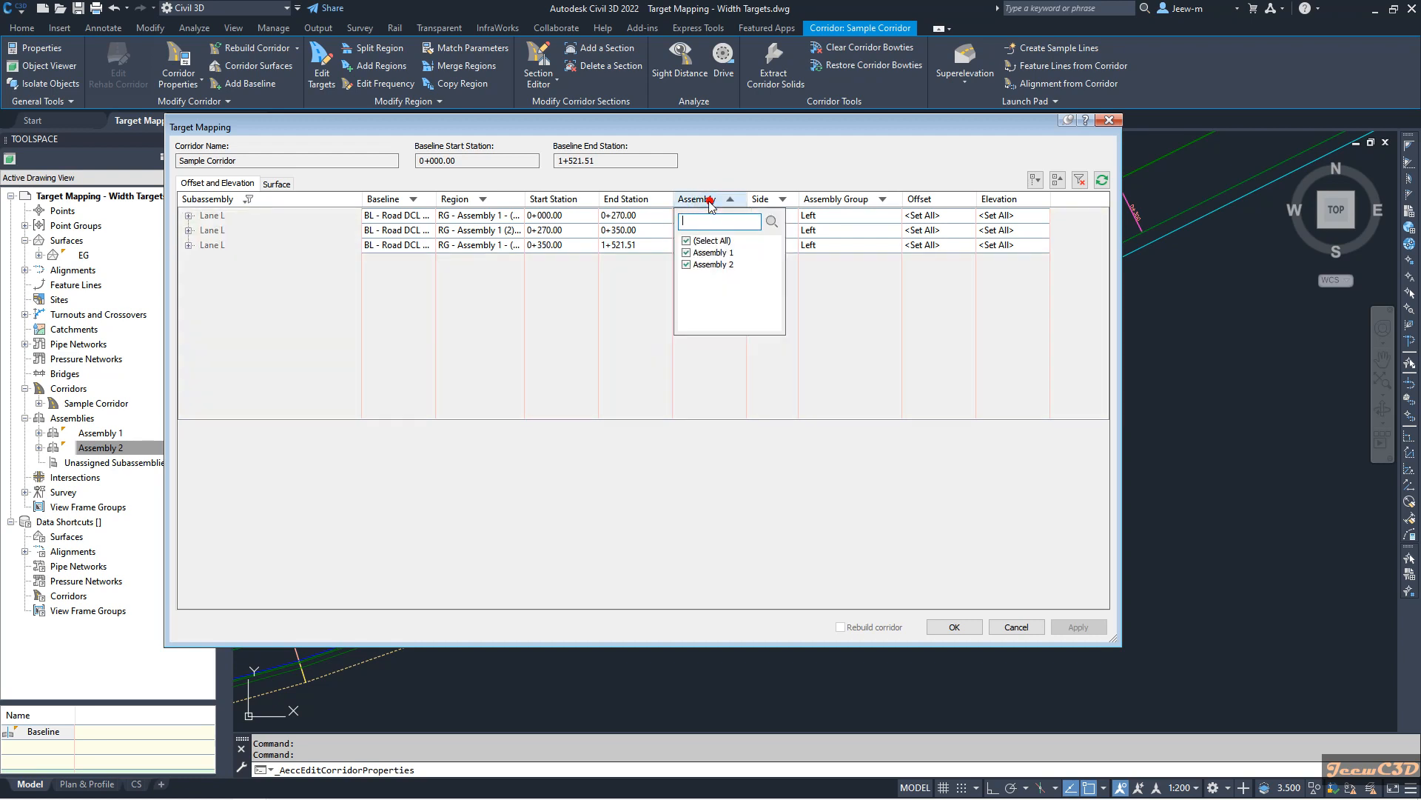
left_click(686, 265)
left_click(637, 405)
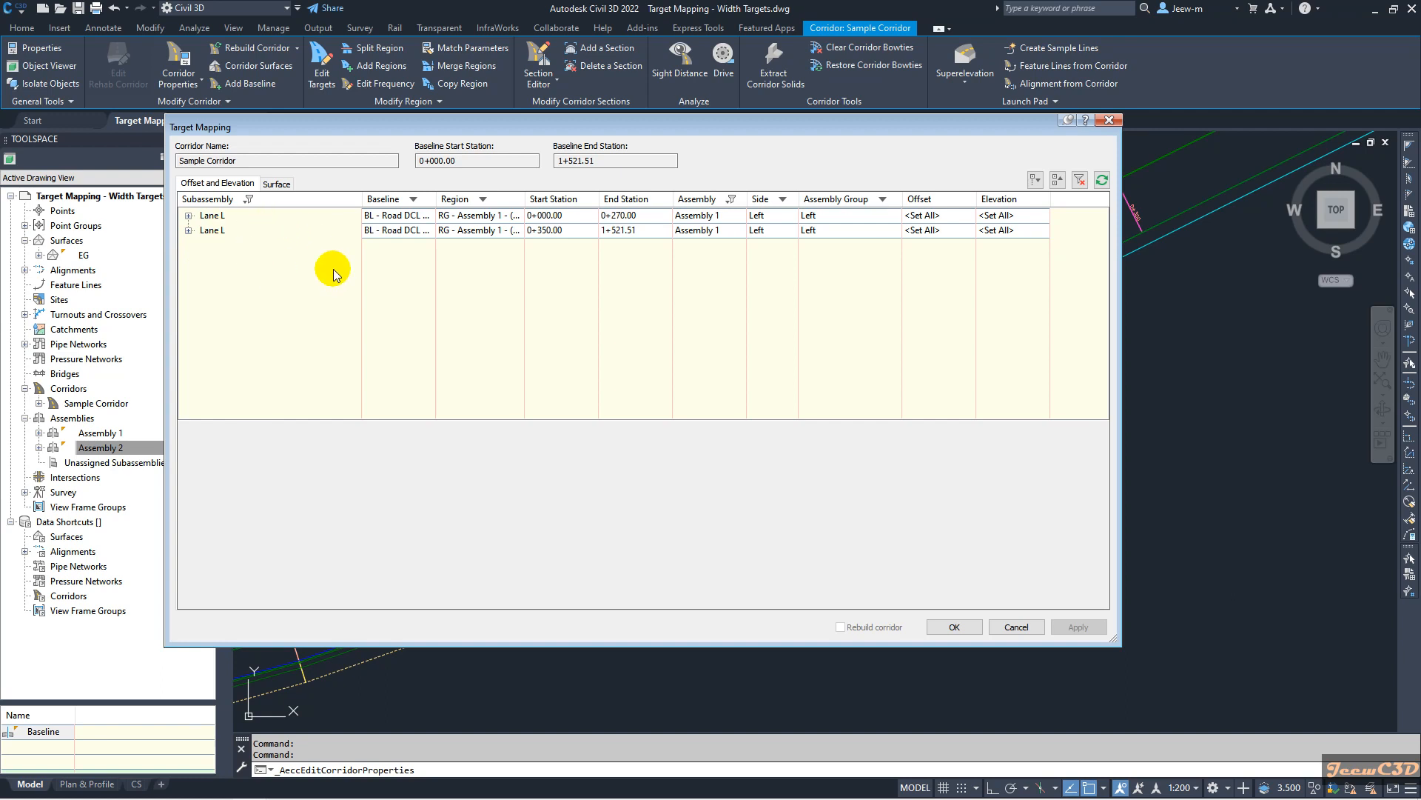
Include Assembly 2 in the assembly filter again and clear all filters from the target mapping list
left_click(248, 199)
left_click(191, 240)
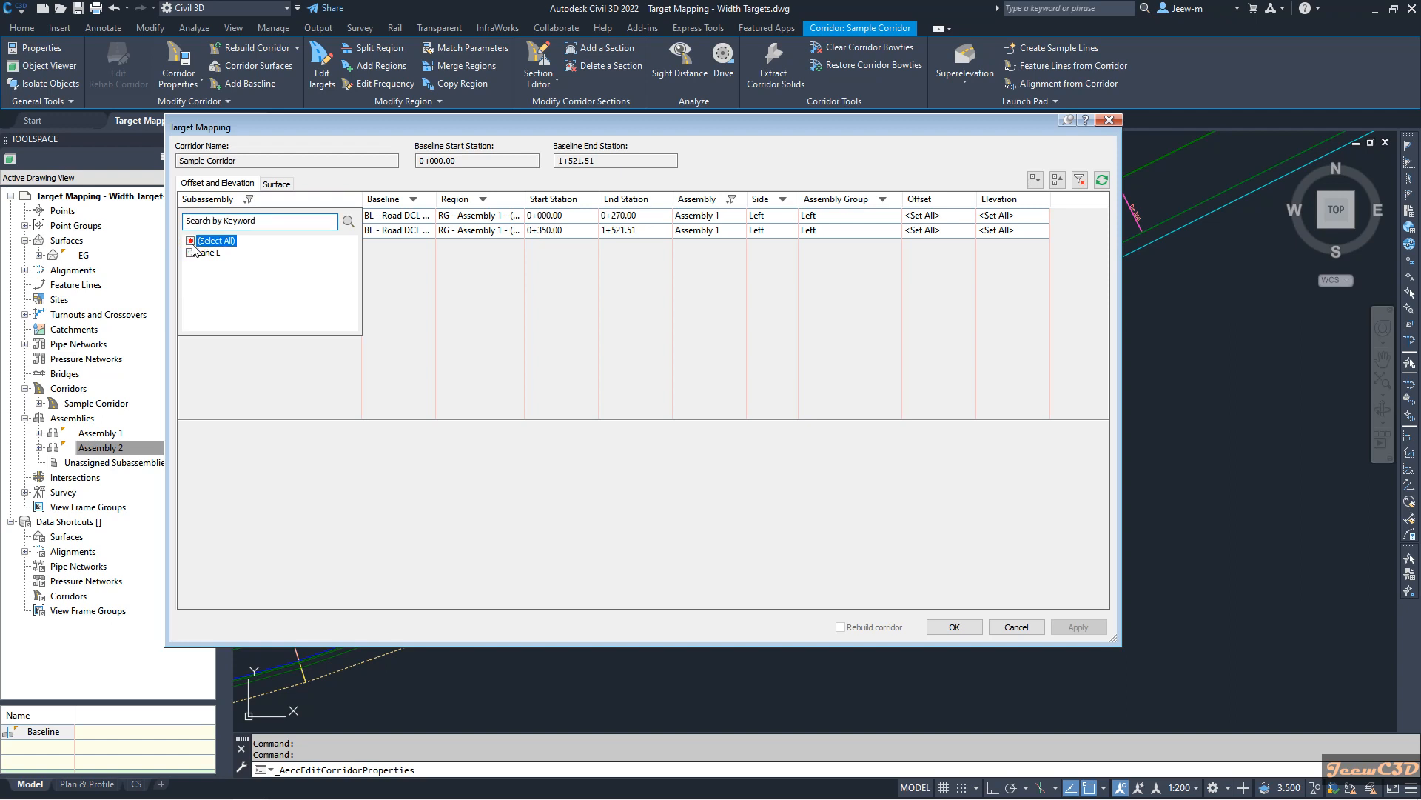
left_click(191, 240)
left_click(731, 199)
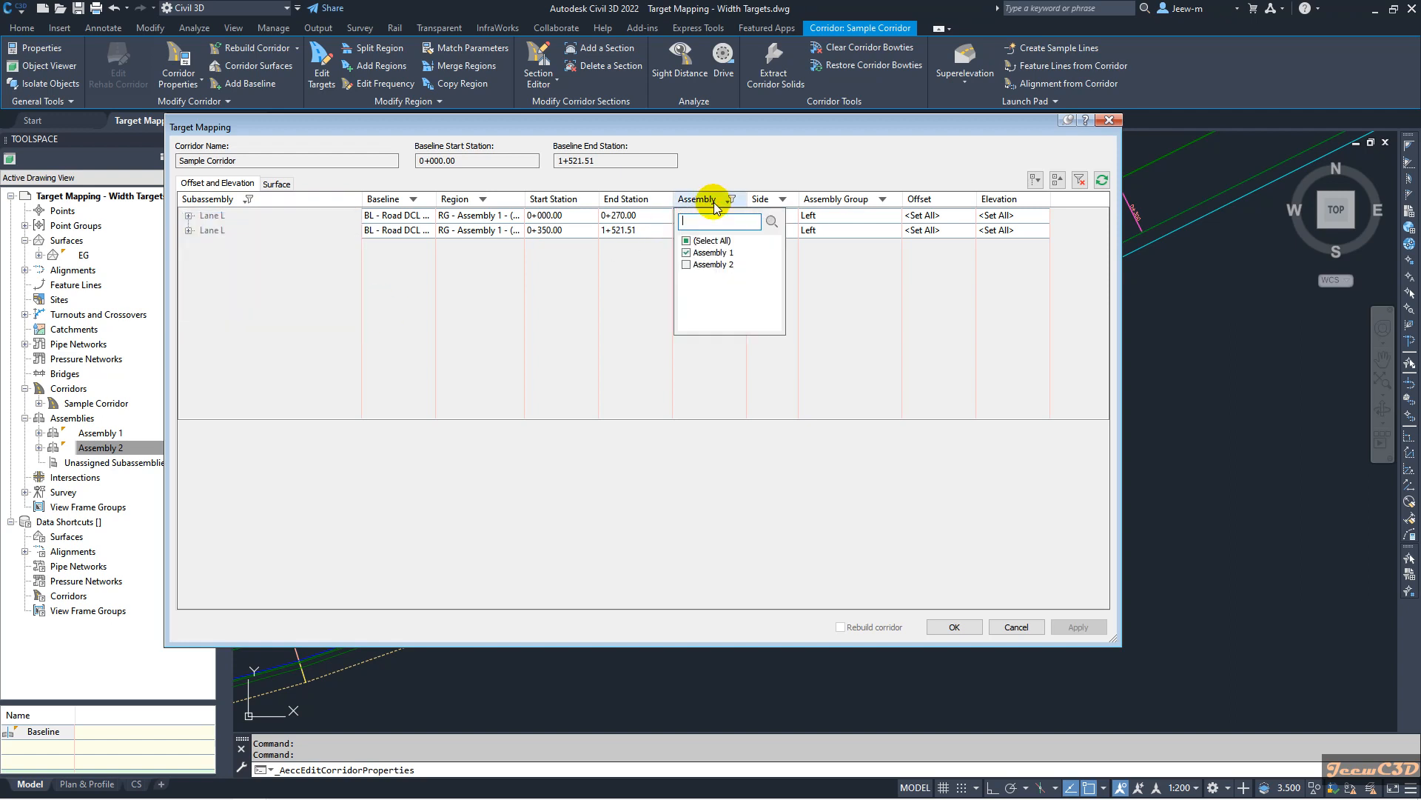
left_click(686, 265)
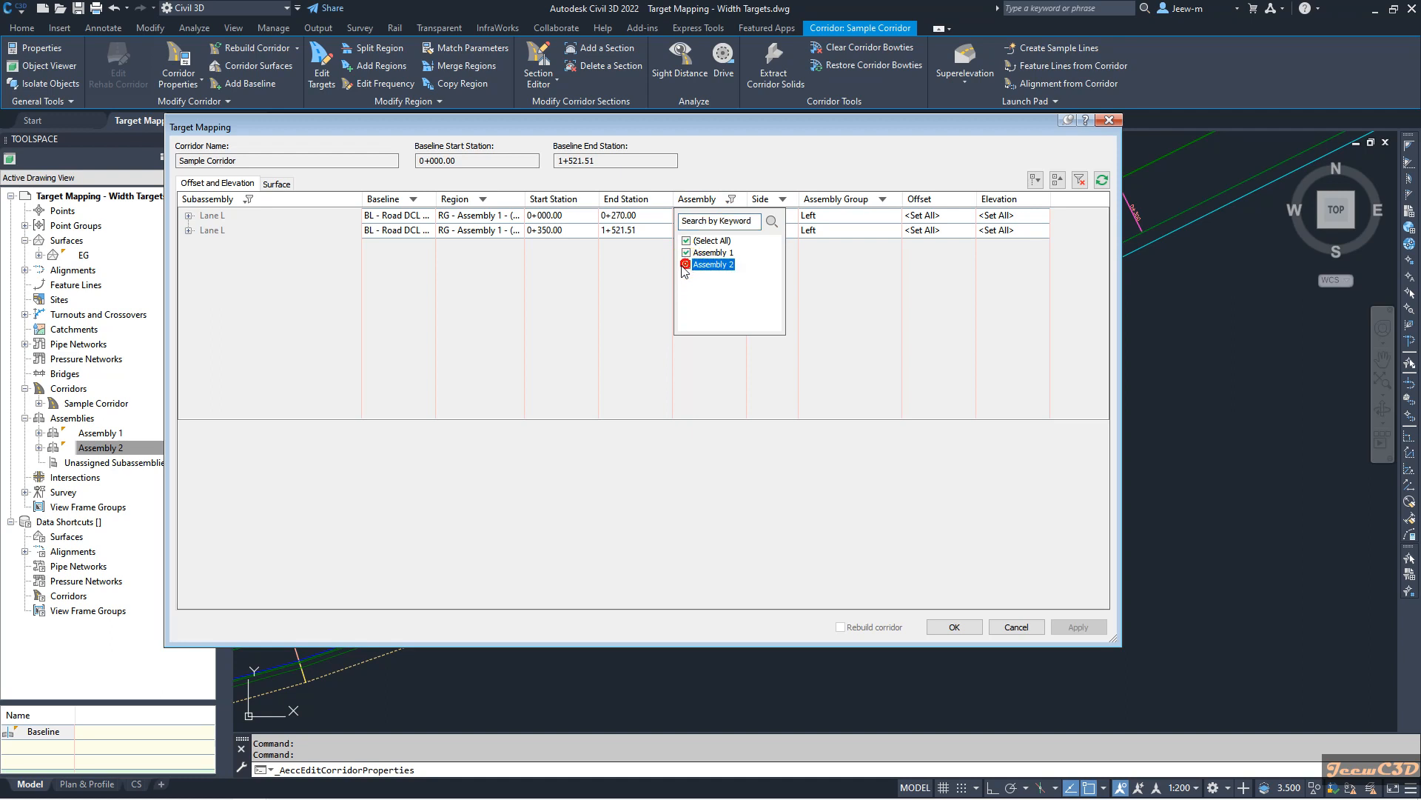
left_click(526, 320)
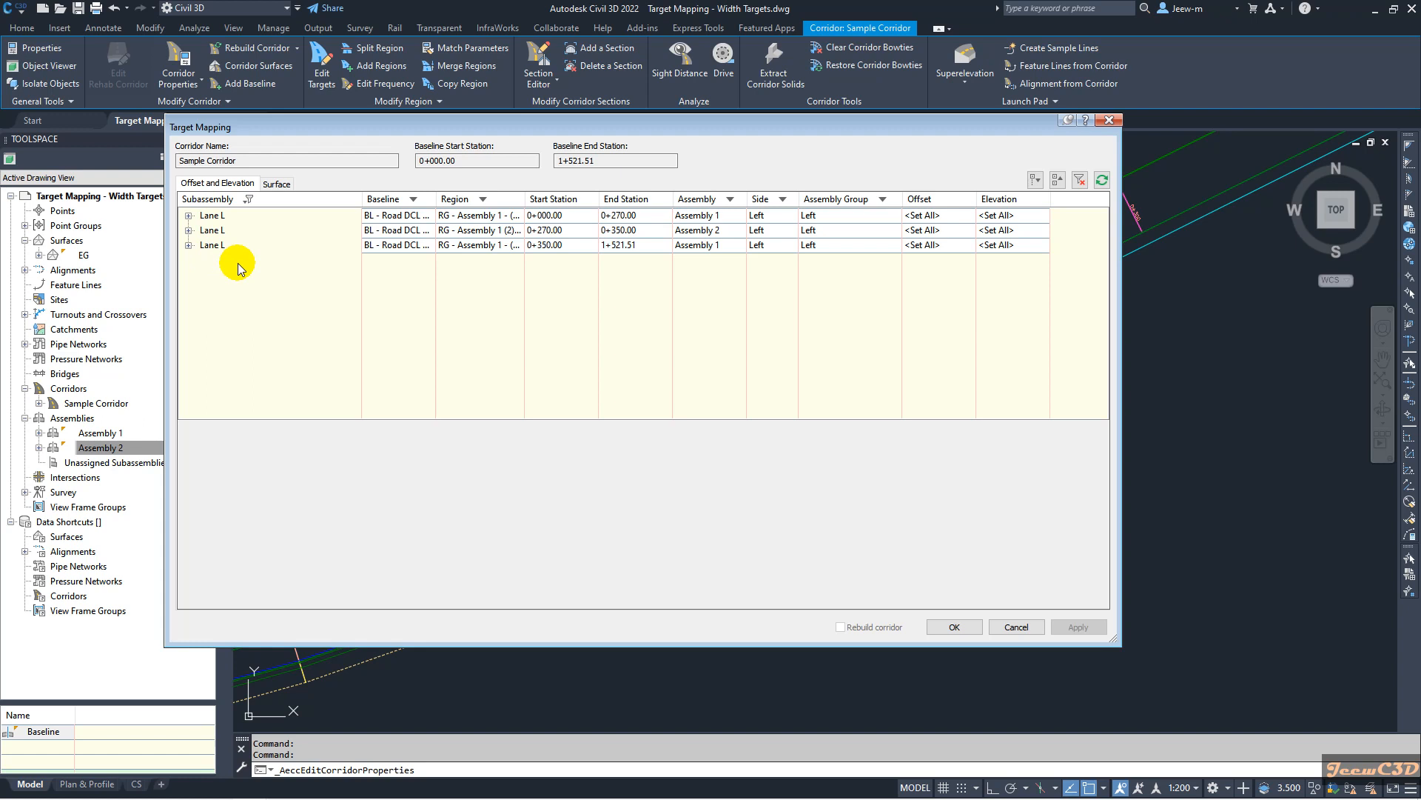
left_click(1079, 185)
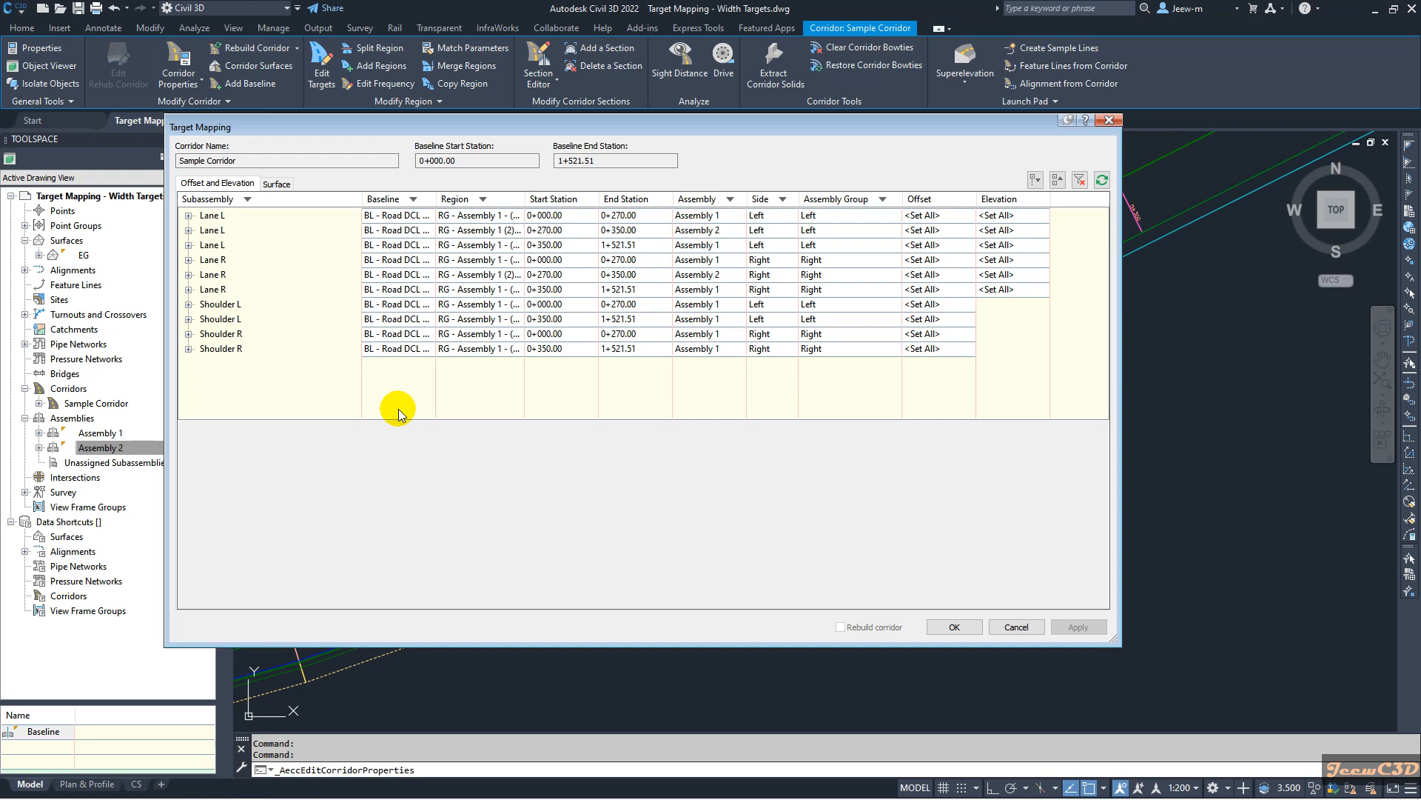
Expand the first Lane L, review its Outside Elevation Target and Width Target options, and collapse it again
left_click(213, 216)
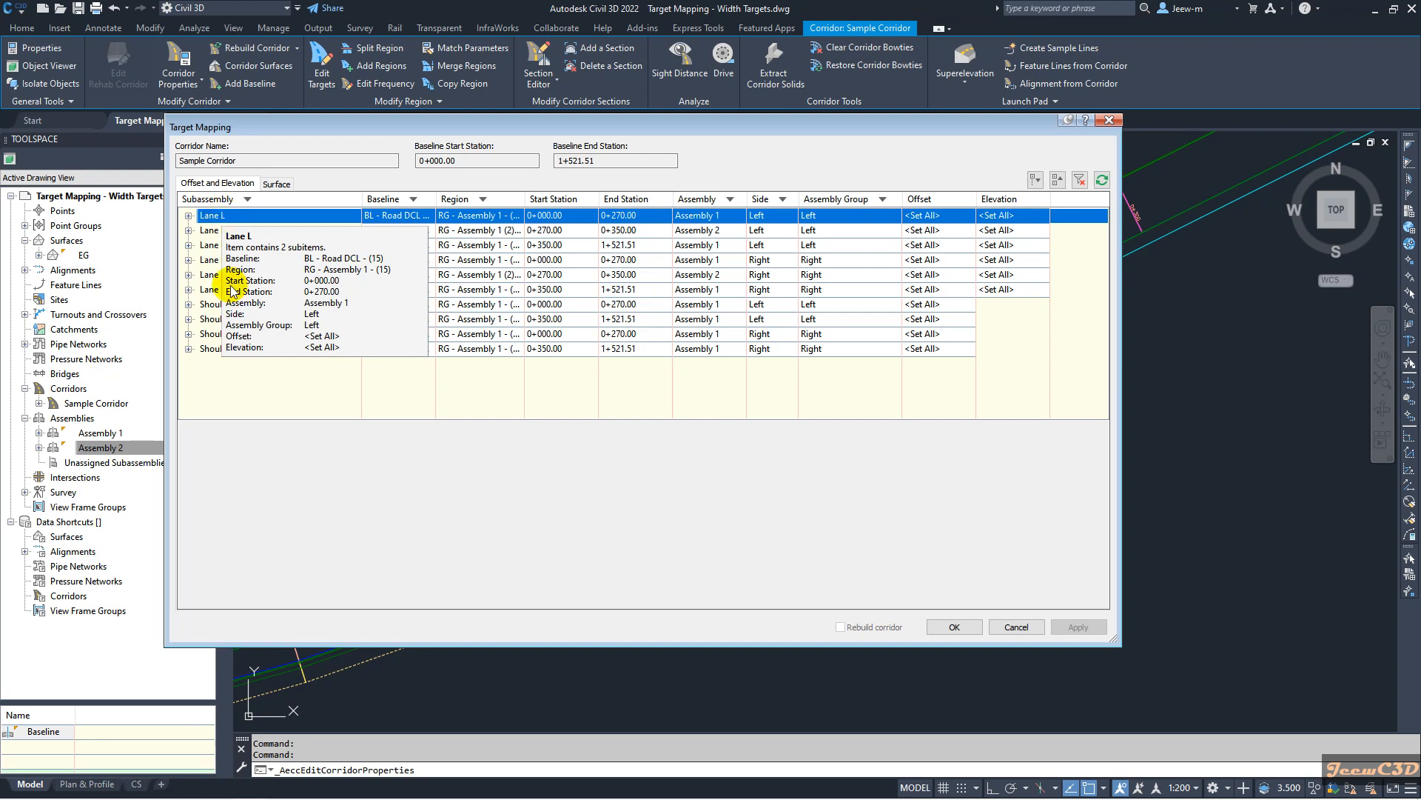
left_click(188, 216)
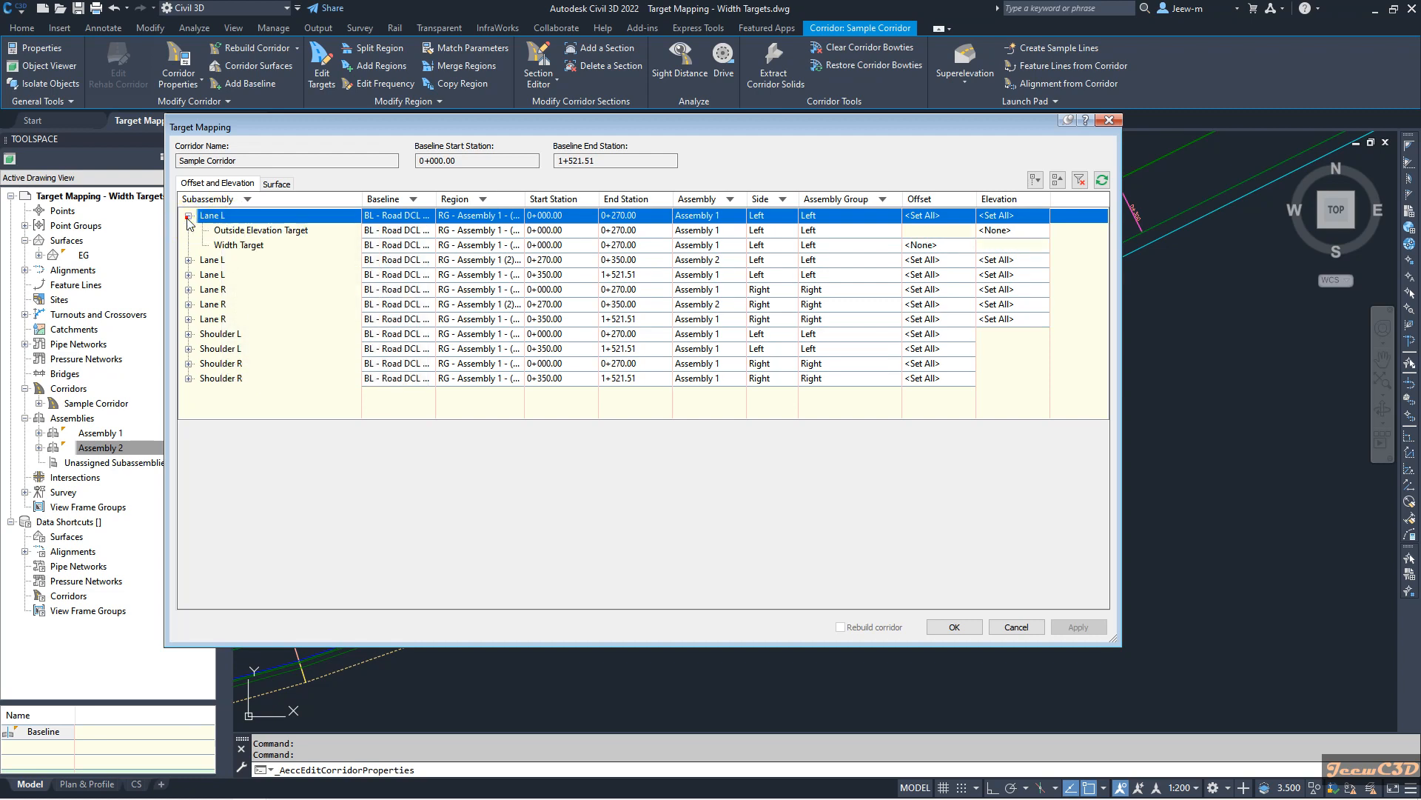
left_click(238, 232)
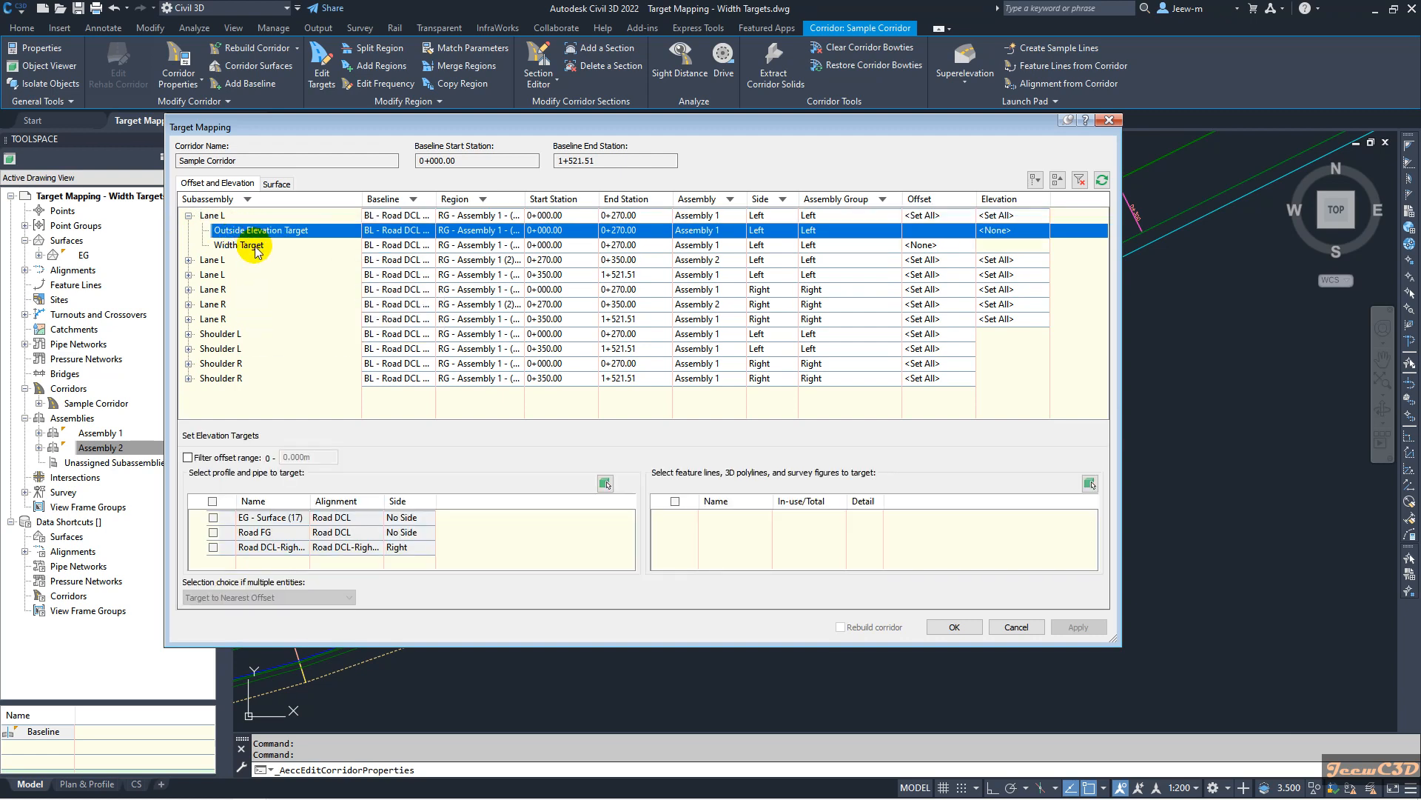
left_click(254, 246)
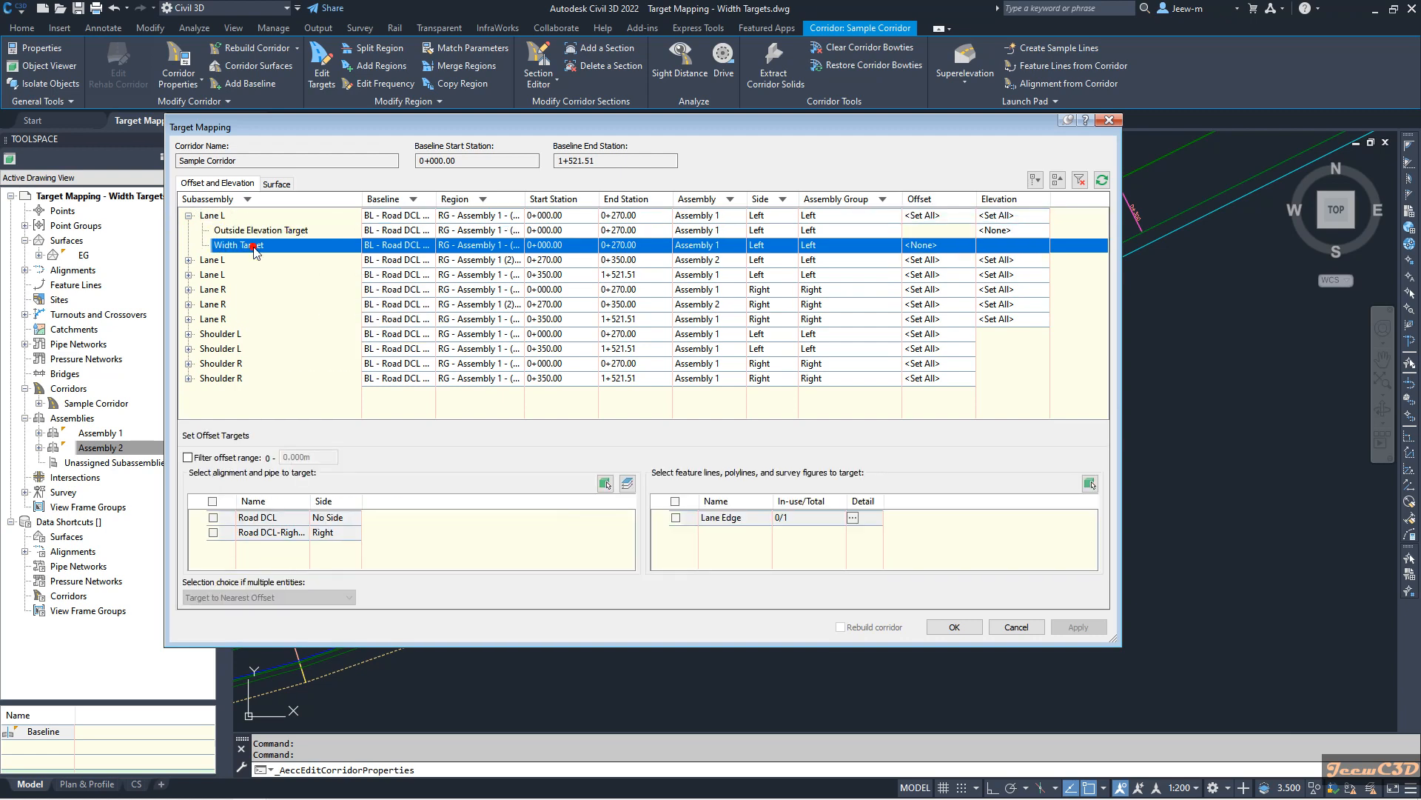
left_click(190, 216)
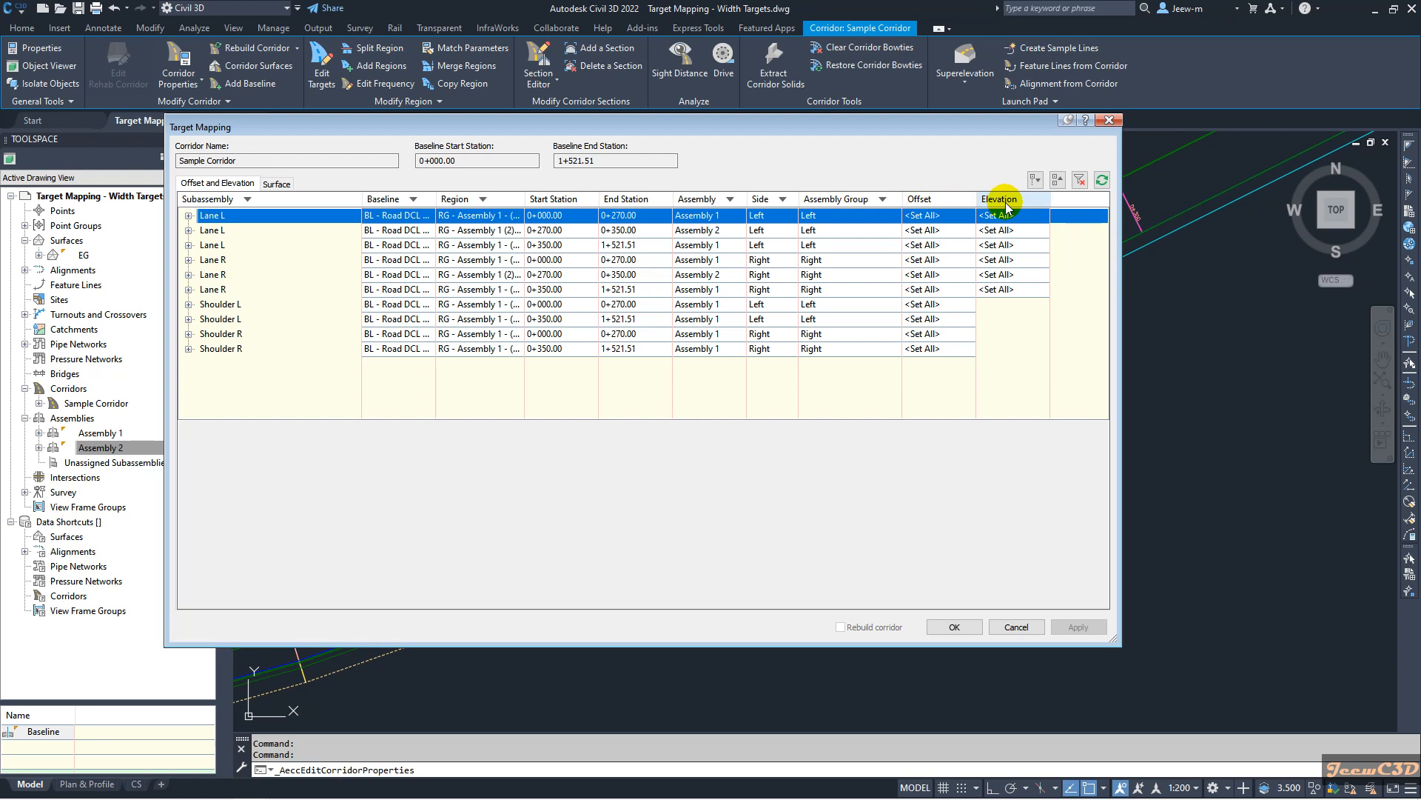
left_click(189, 216)
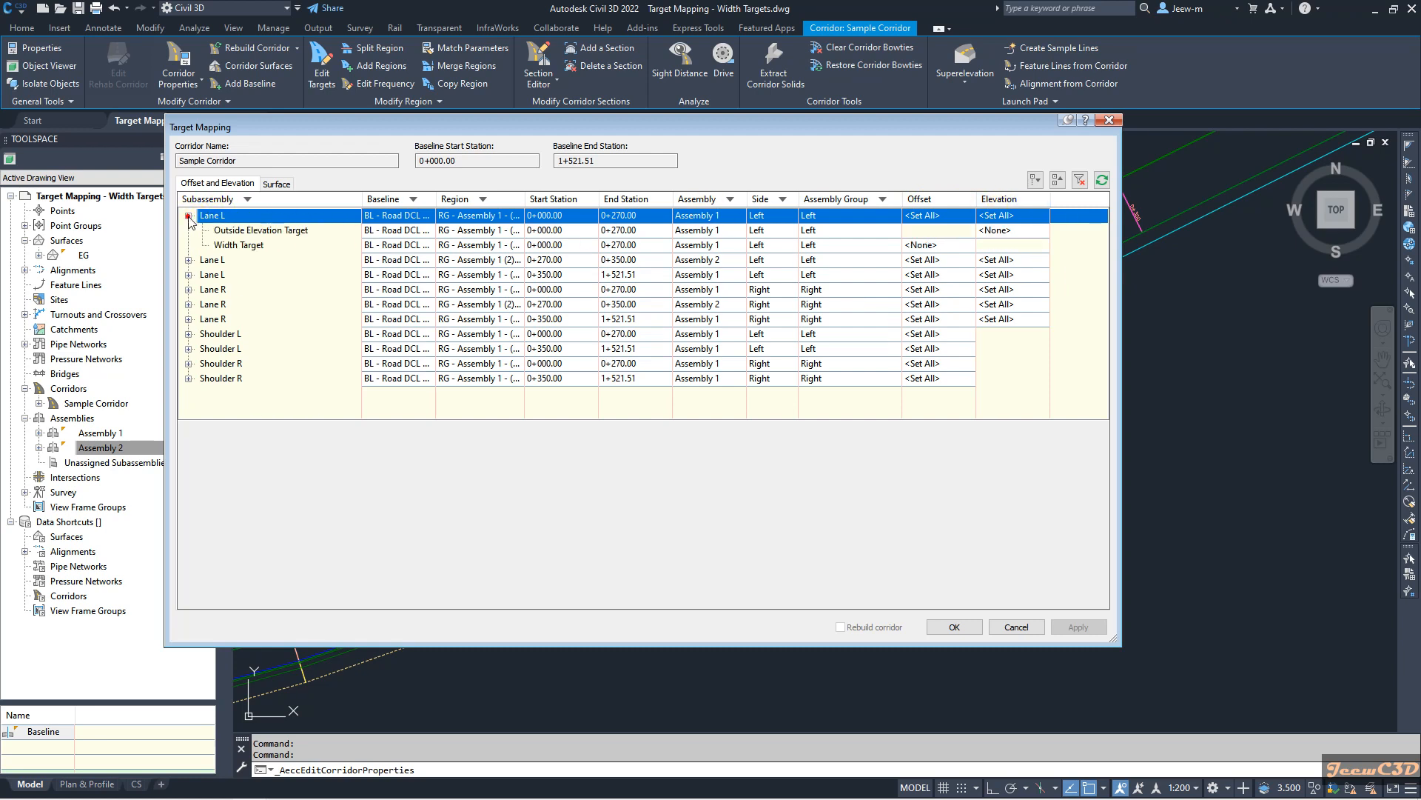
left_click(189, 217)
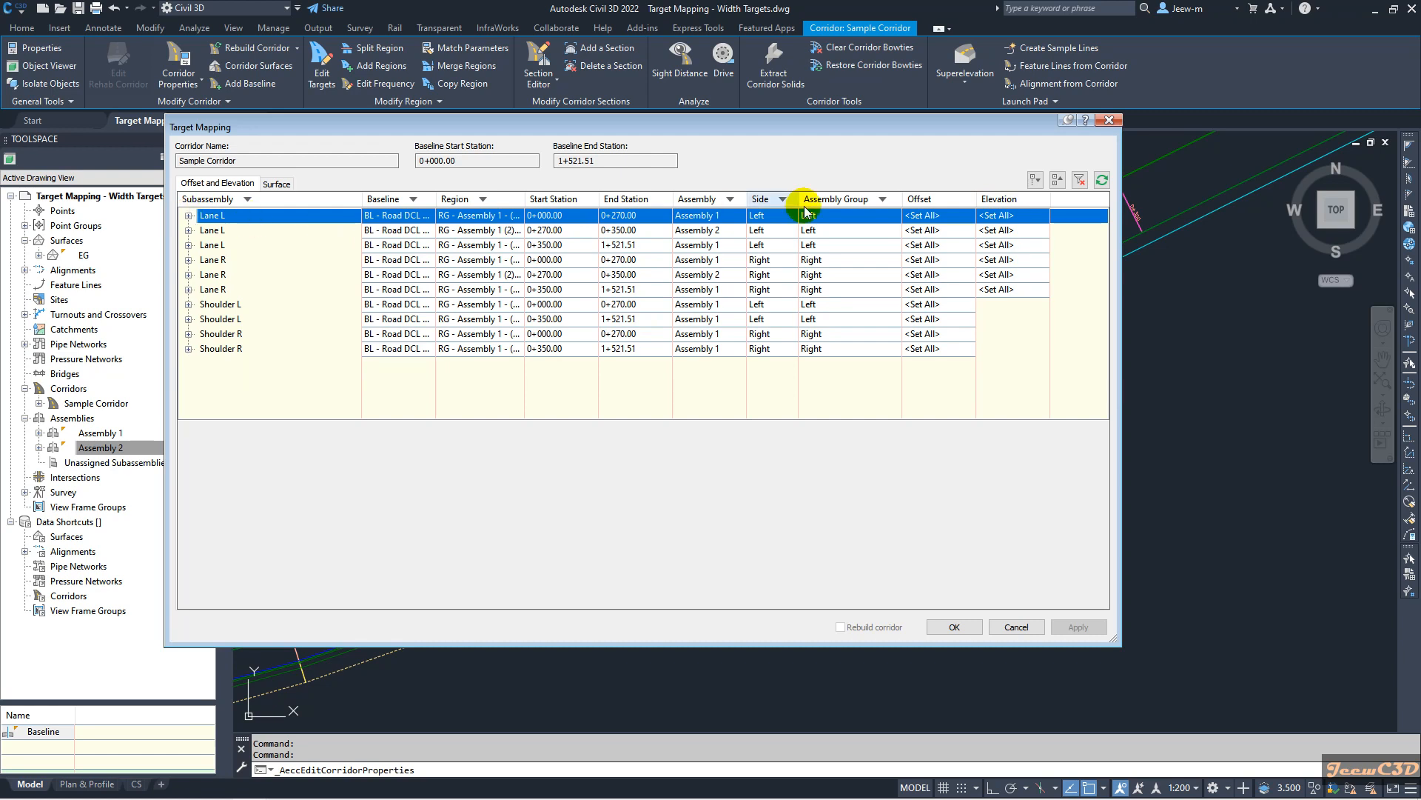
Select Lane Edge as the offset target for the Lane L from 0+000.00 to 0+270.00 and move the dialog aside to reveal the corridor
left_click(932, 217)
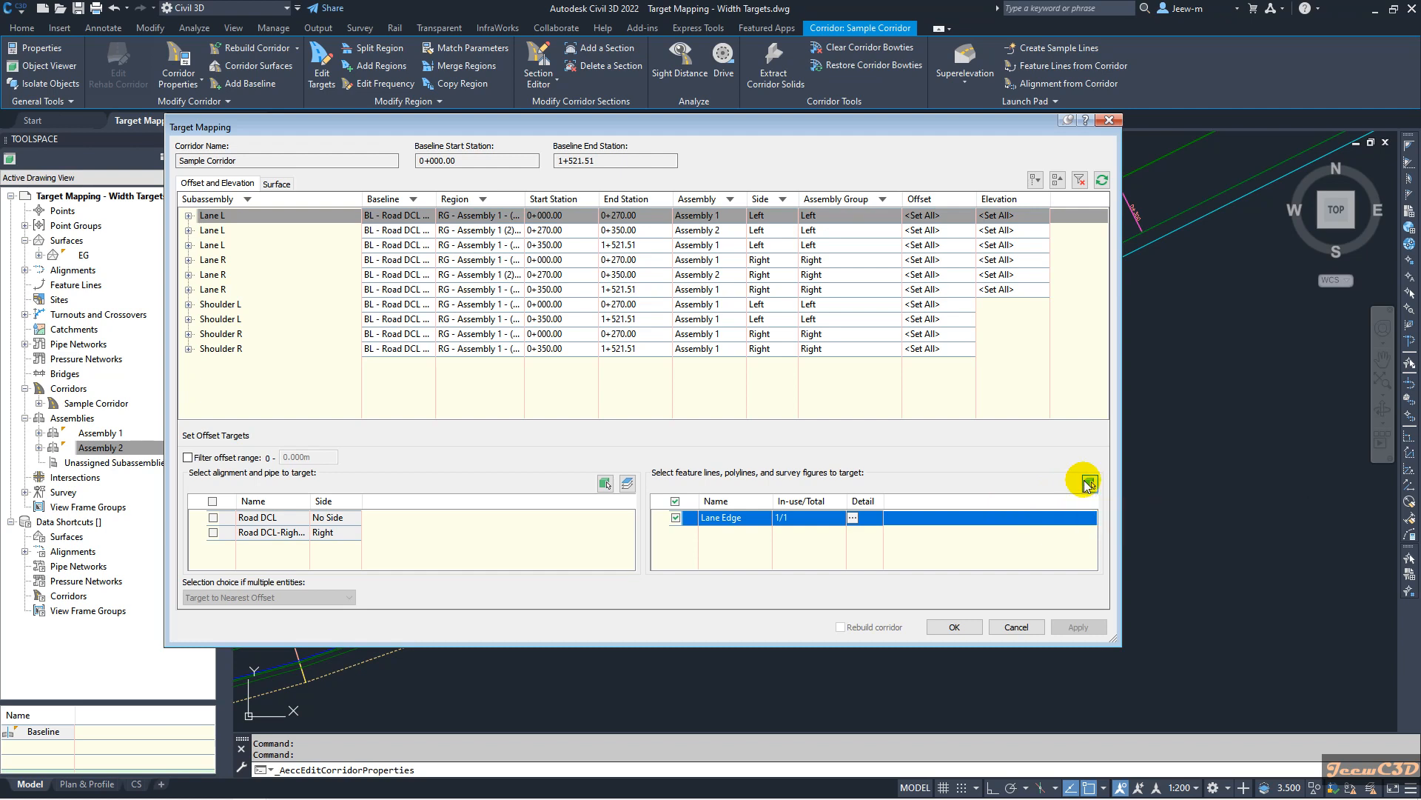
left_click_drag(908, 123, 756, 130)
scroll(1157, 349, "down", 5)
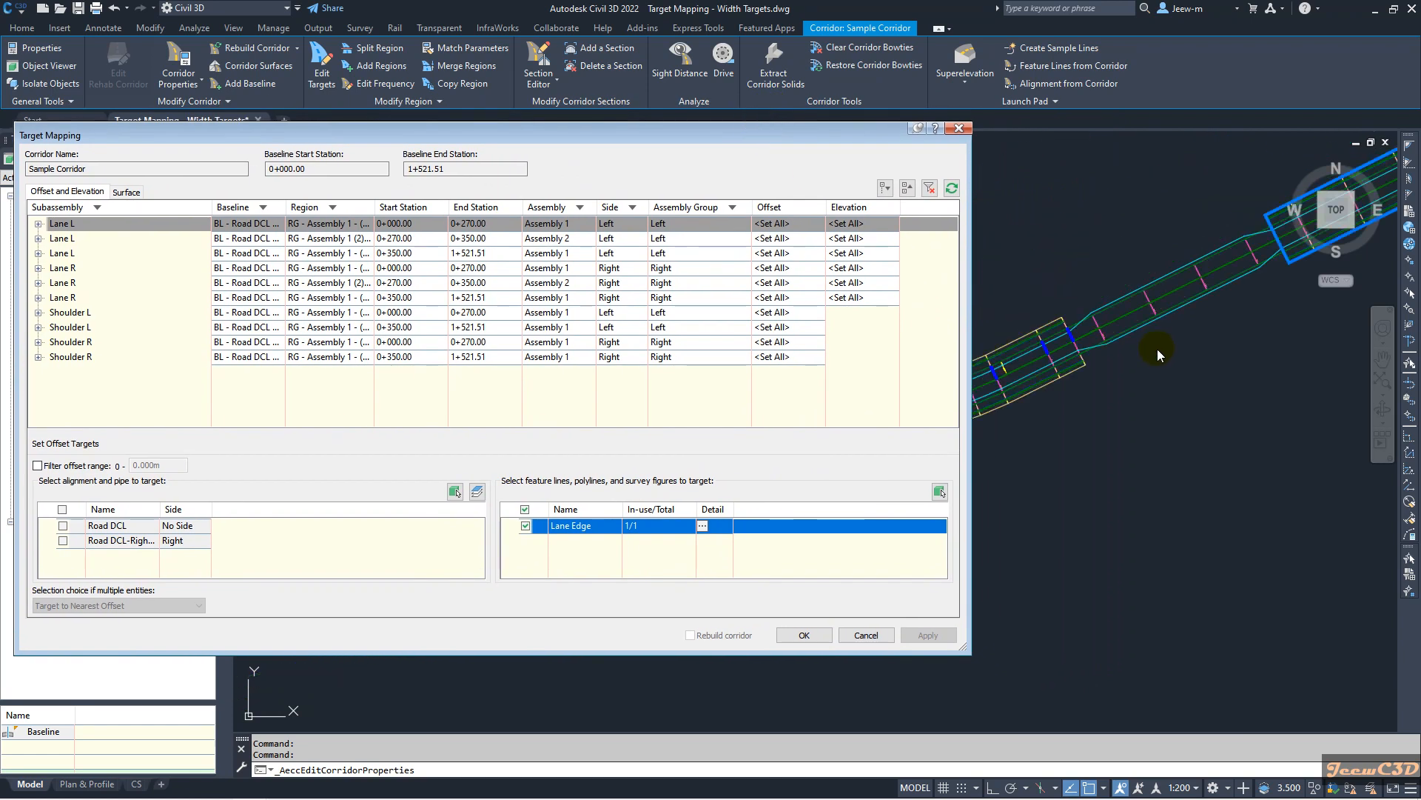
Examine where the first Lane L is highlighted along the corridor in the drawing
left_click(1158, 349)
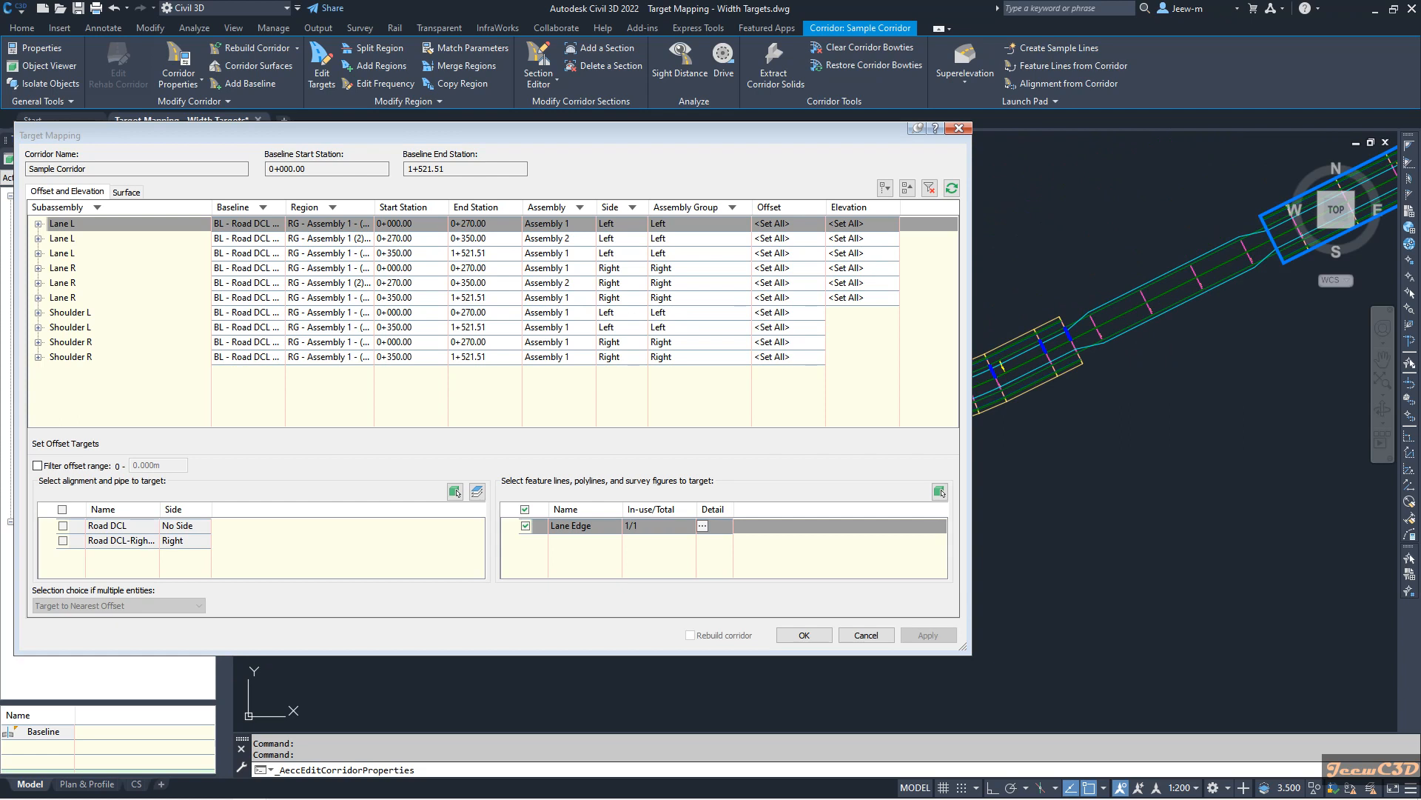
left_click(937, 310)
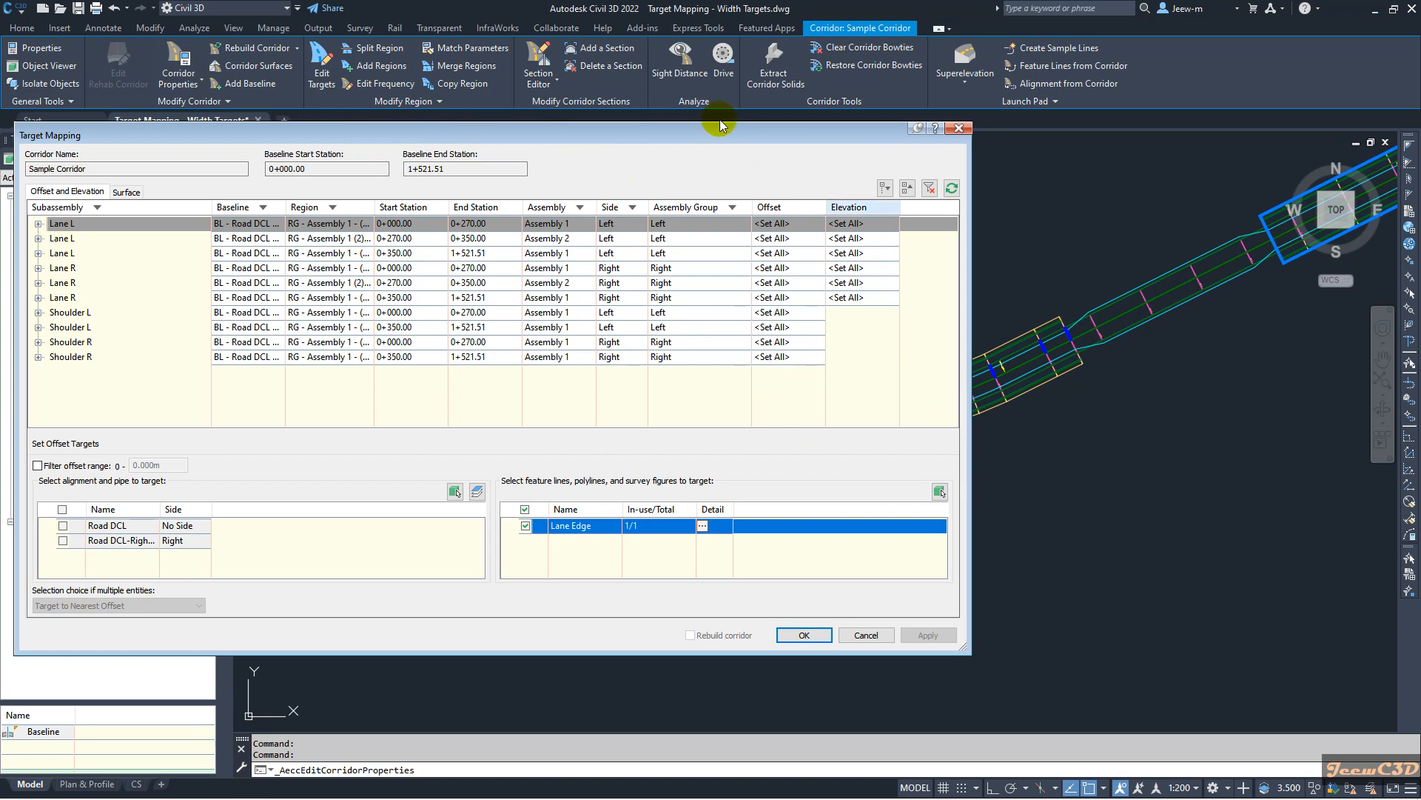
scroll(1069, 233, "up", 2)
scroll(1069, 235, "down", 3)
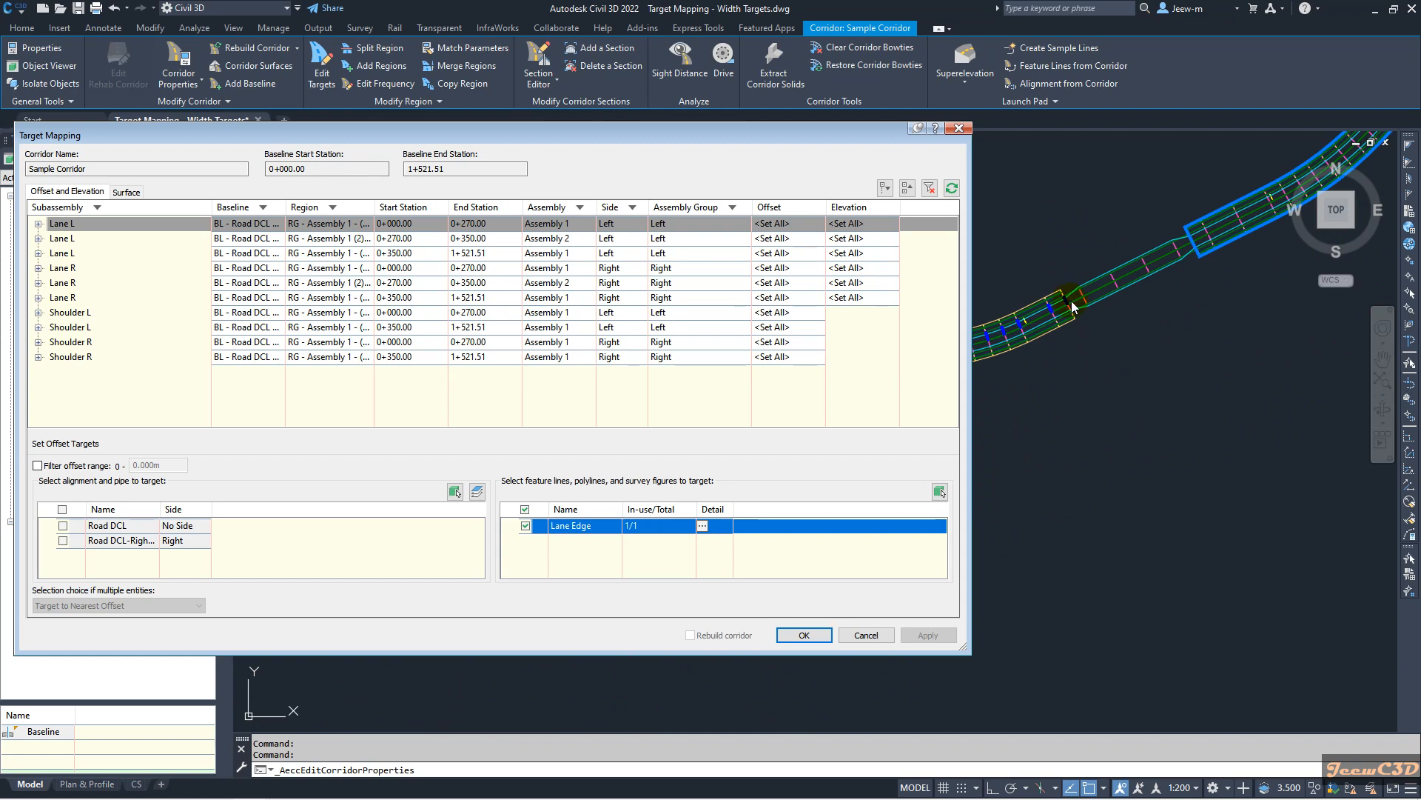
scroll(1100, 371, "up", 1)
scroll(1100, 371, "down", 2)
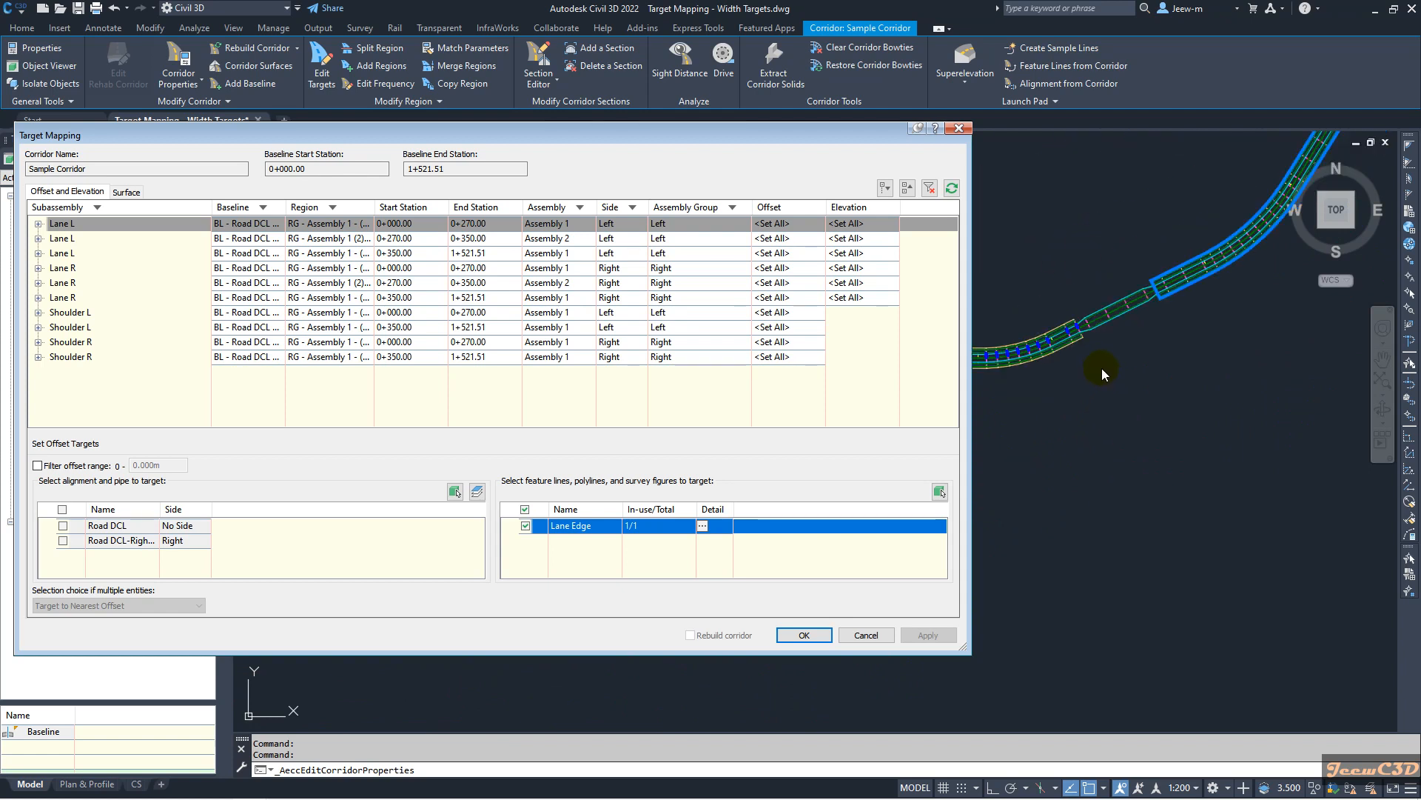
left_click(1118, 357)
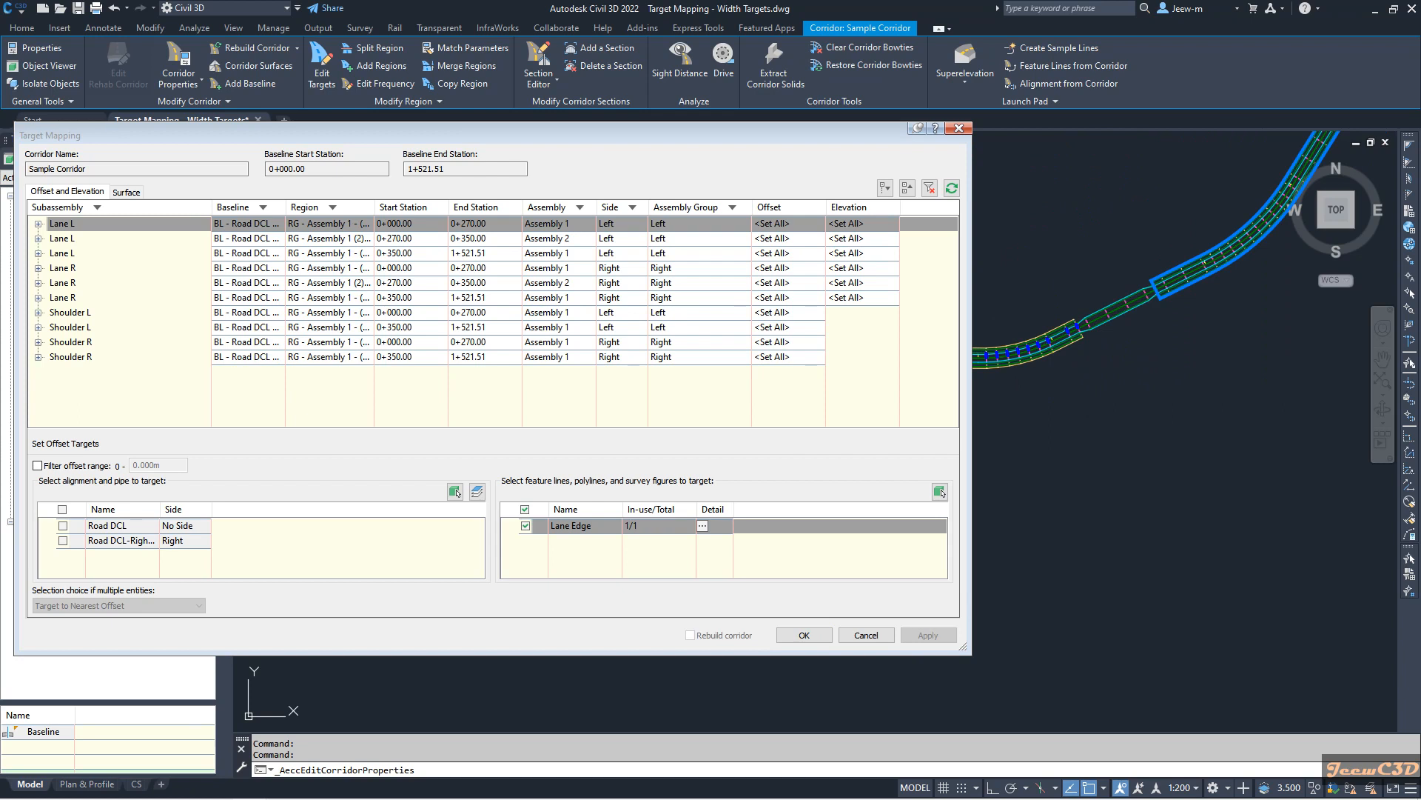
left_click(882, 390)
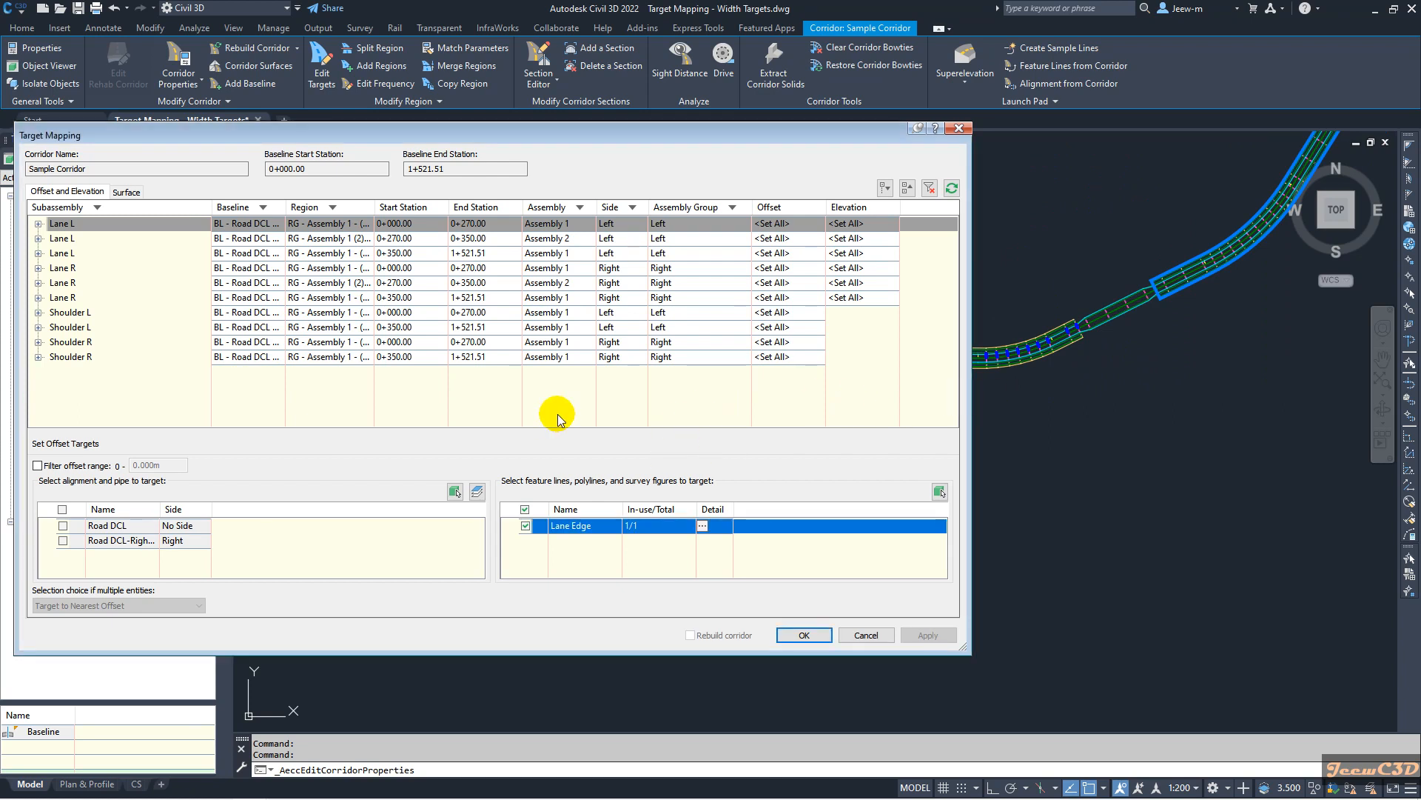
left_click(543, 526)
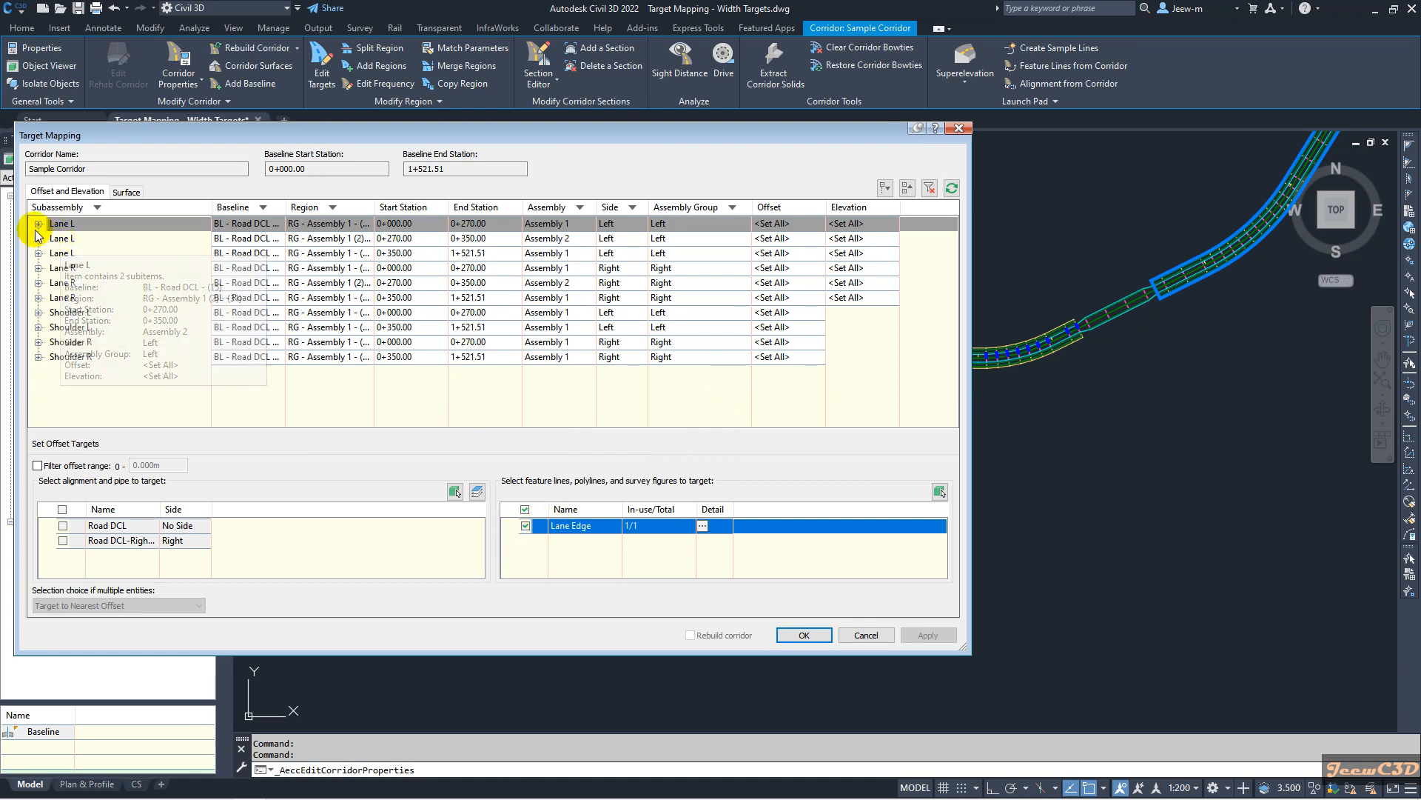
Select the second and third Lane L entries in turn and compare their highlighted regions along the corridor
left_click(59, 243)
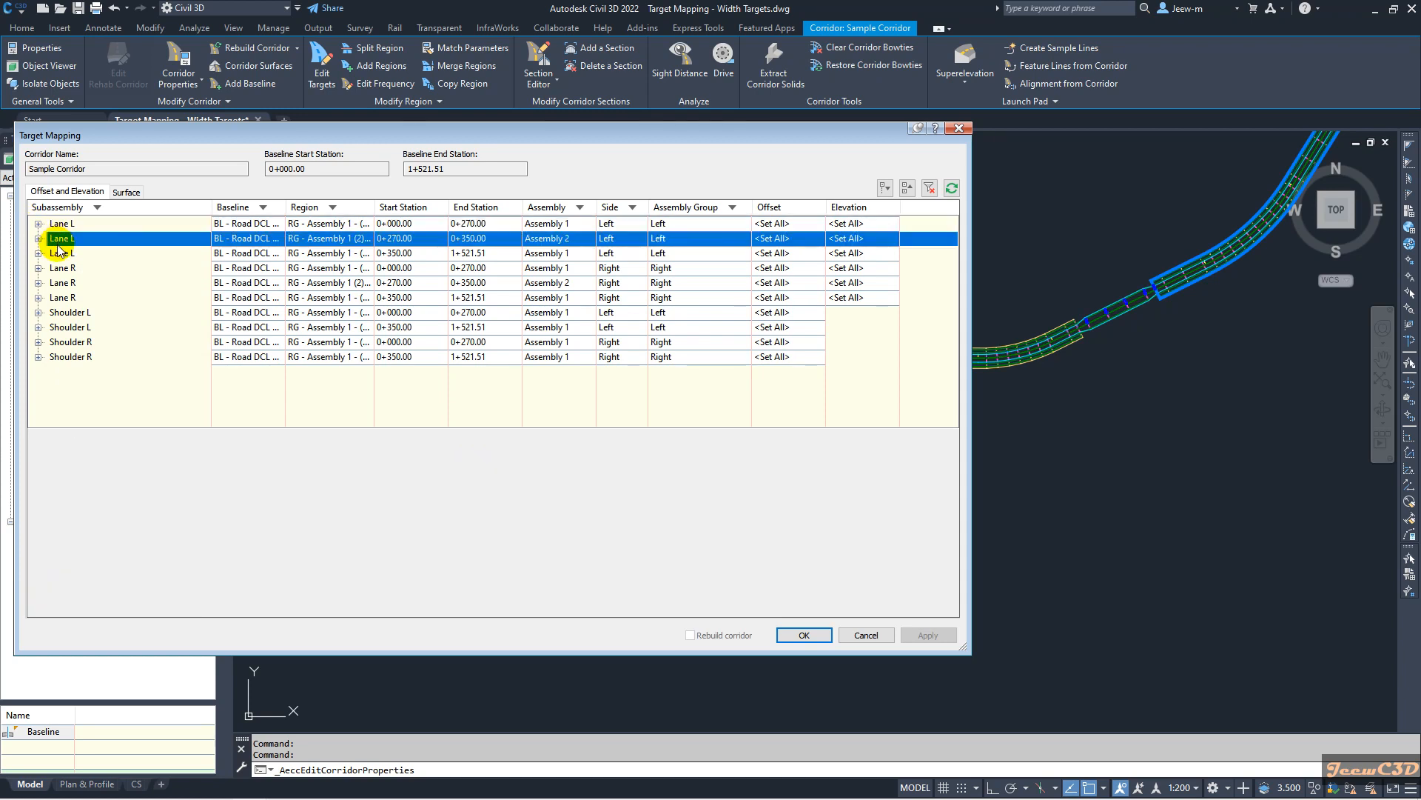
left_click(57, 255)
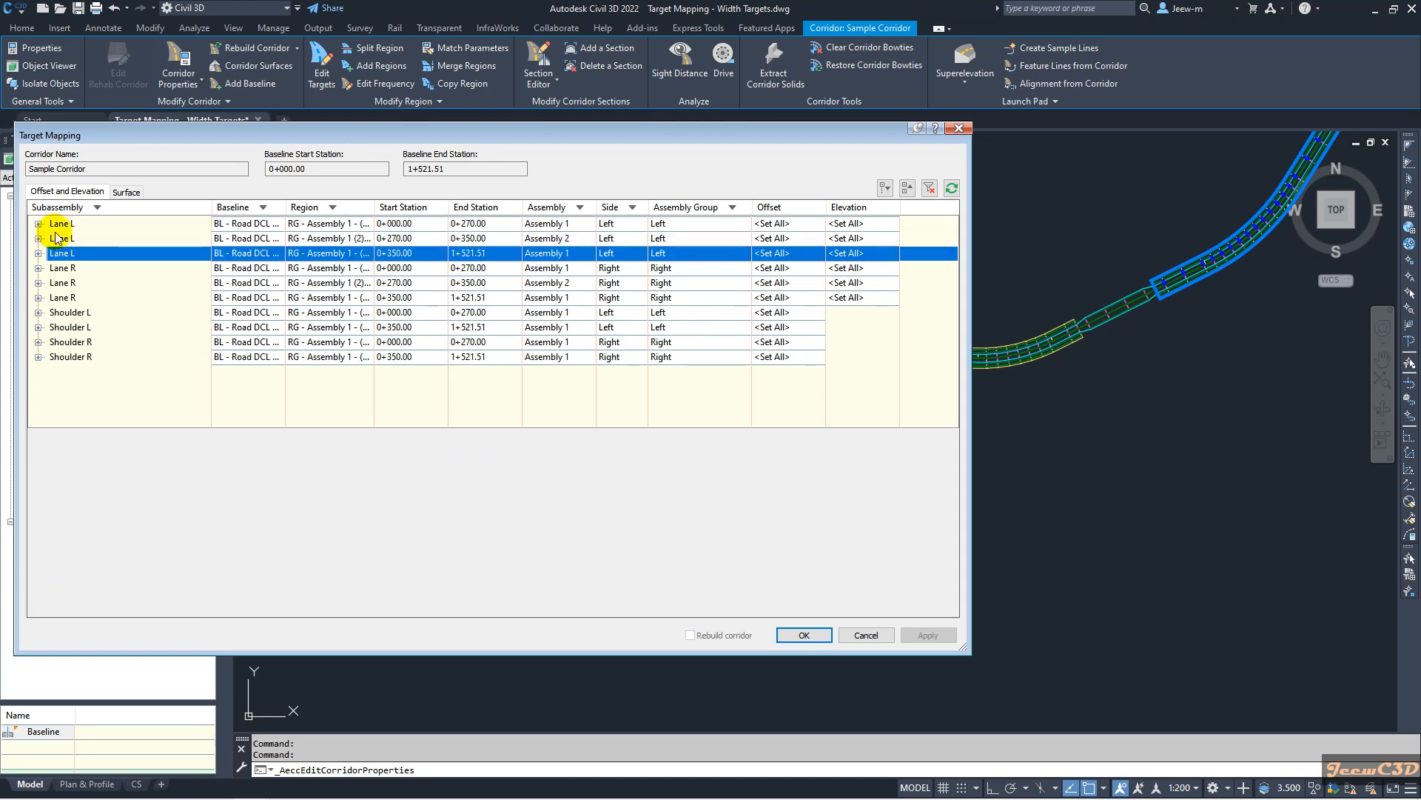
left_click(59, 239)
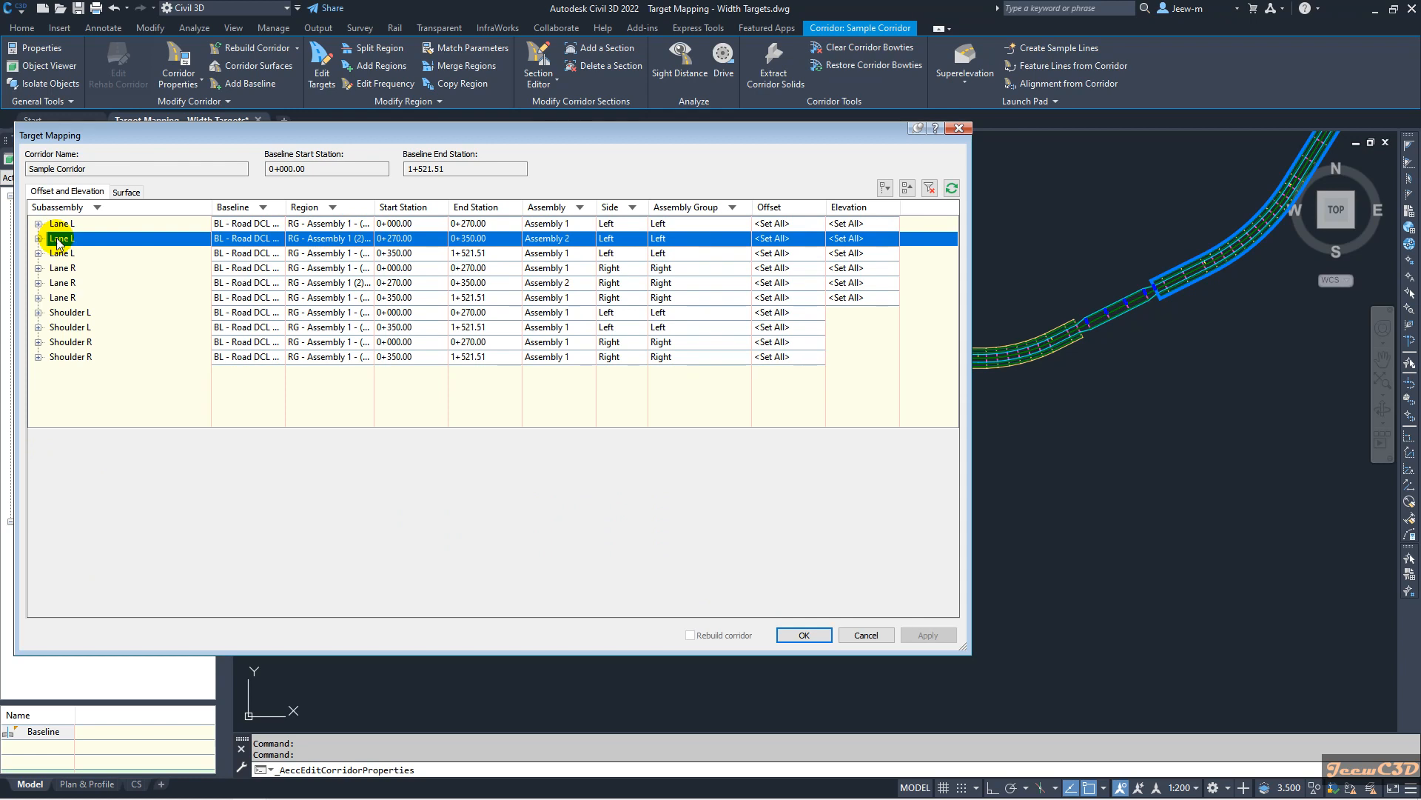
scroll(1102, 337, "up", 4)
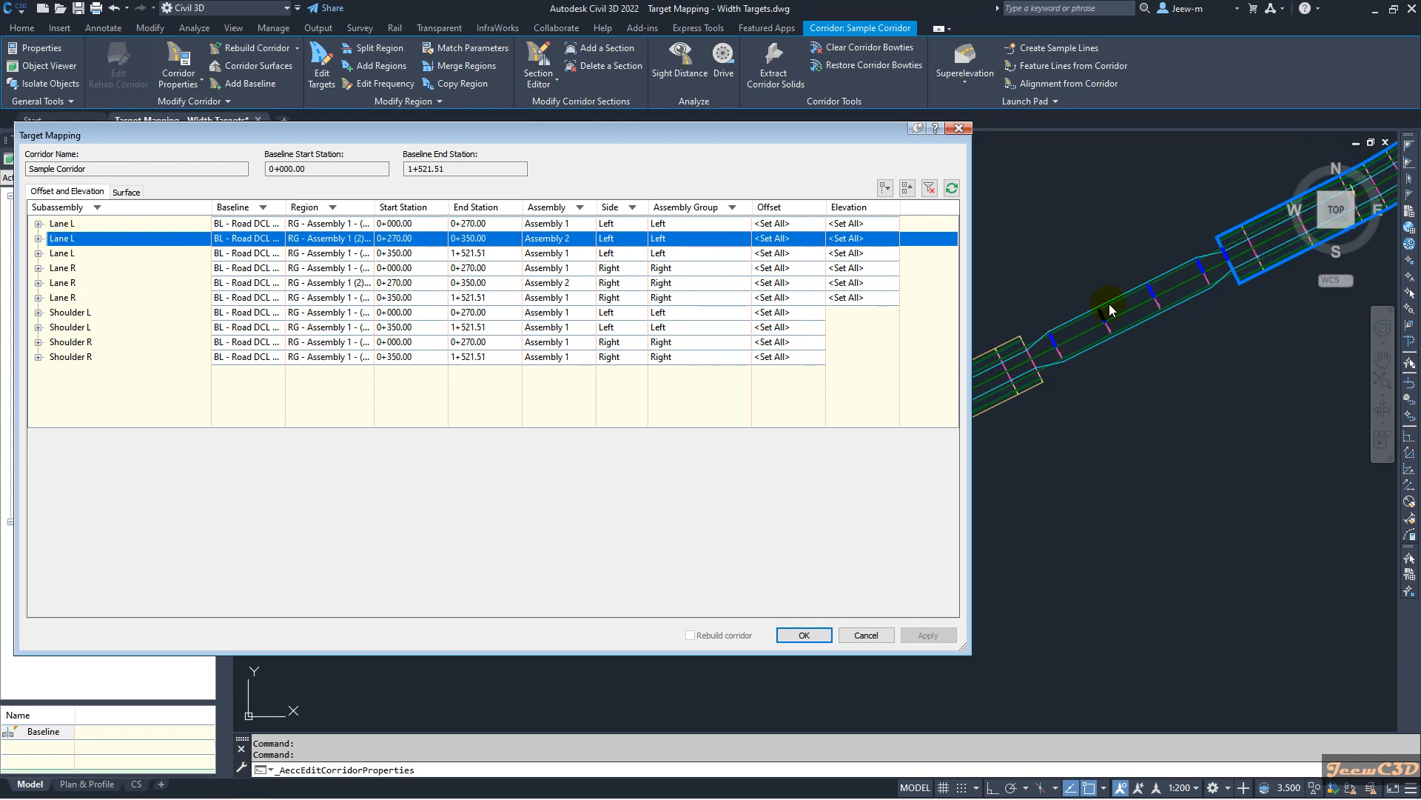
scroll(1045, 346, "down", 2)
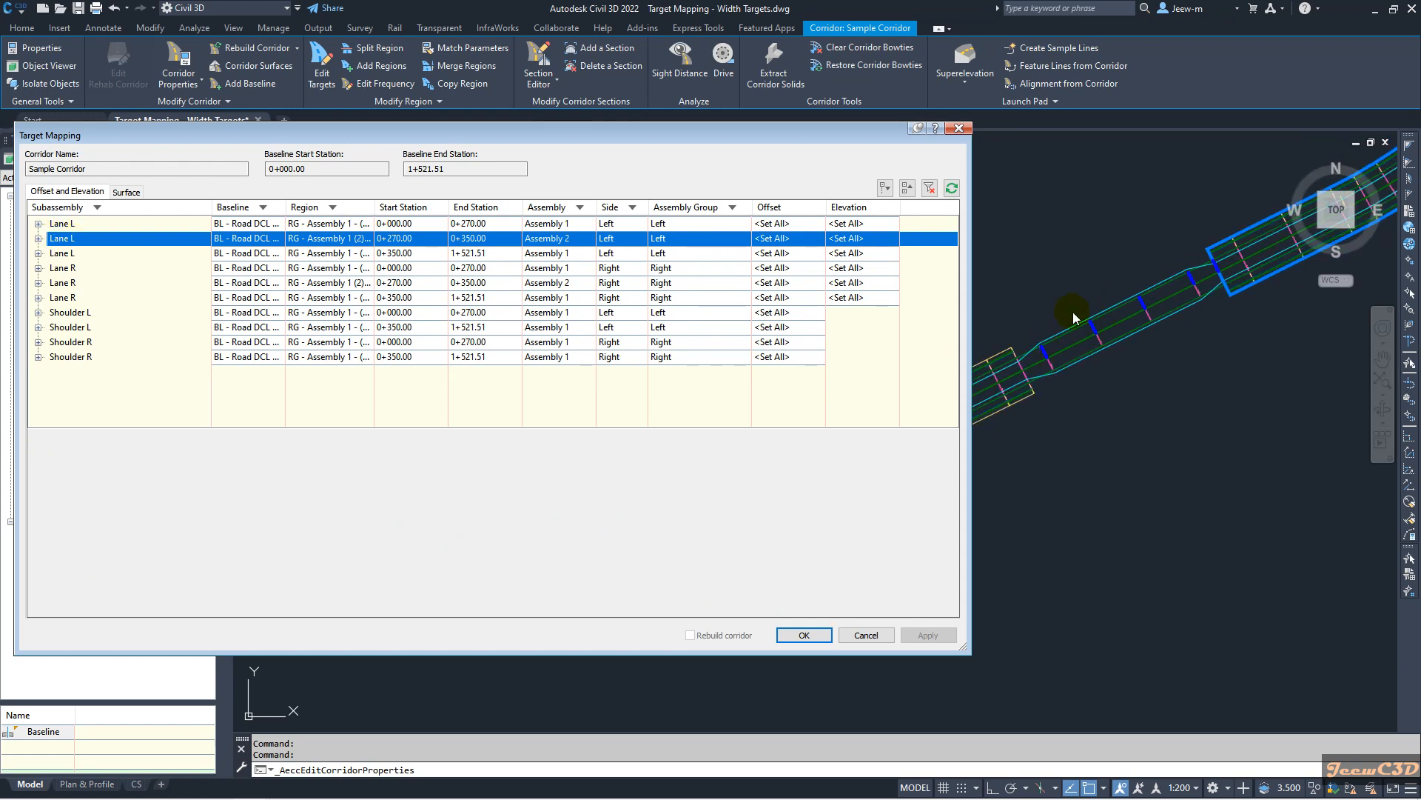
left_click(1192, 376)
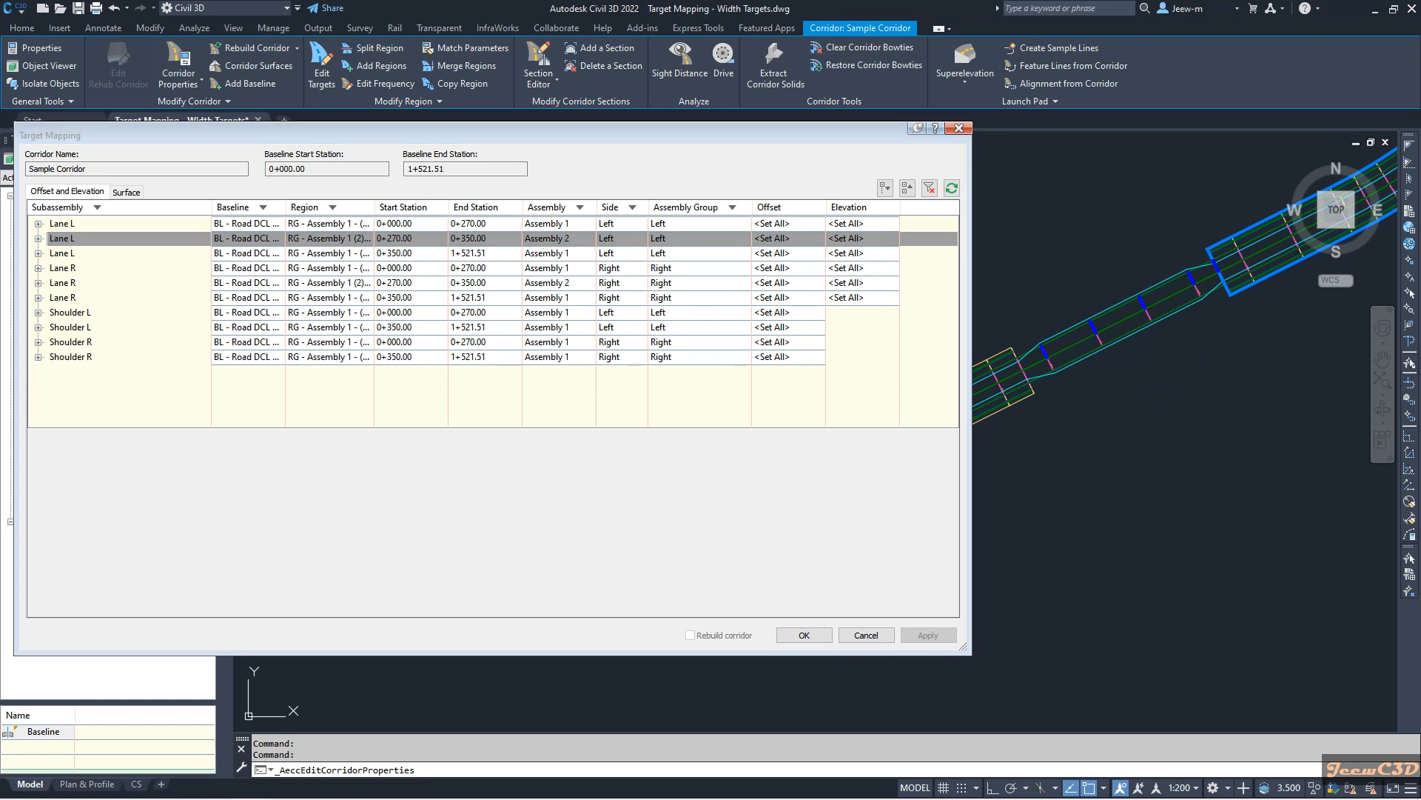
left_click(82, 256)
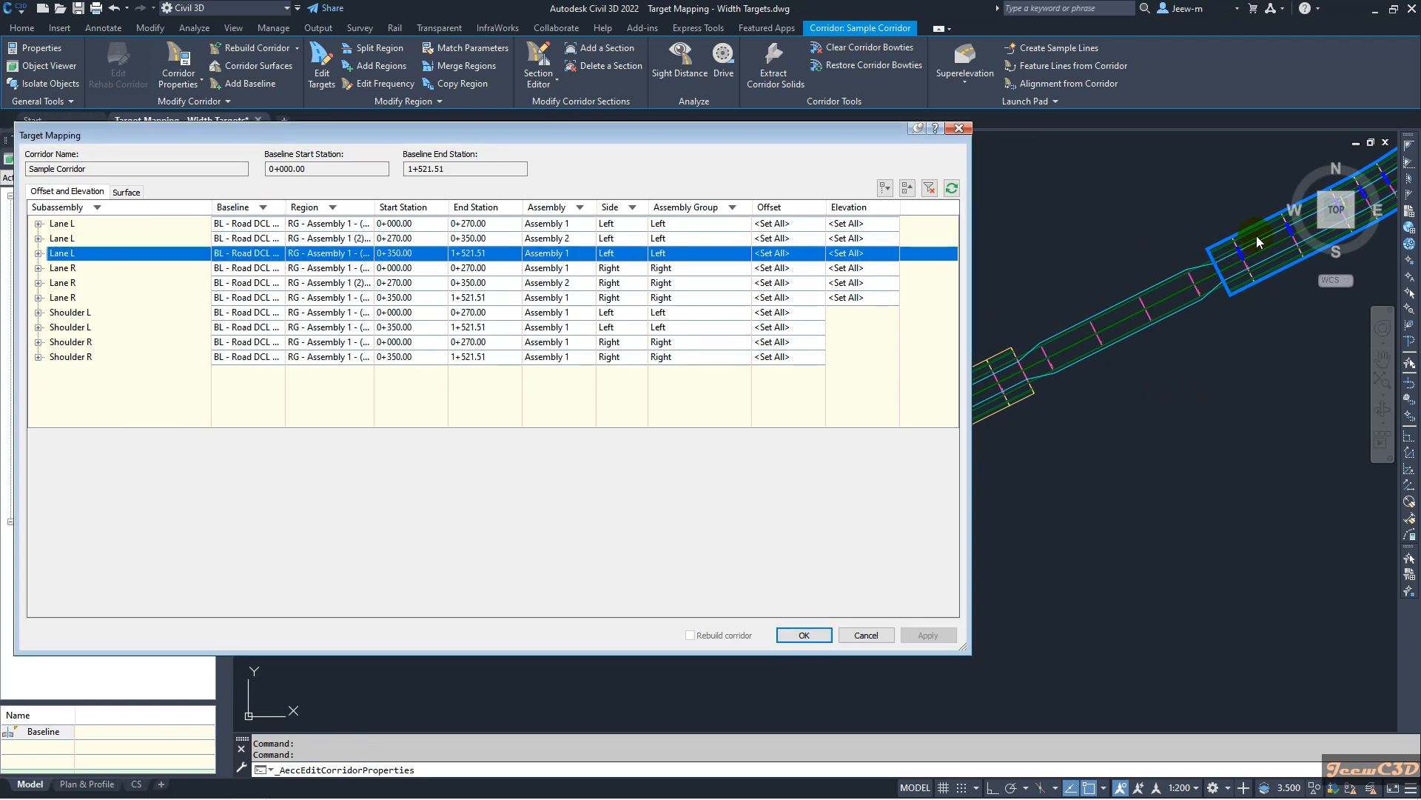
Zoom to the third Lane L subassembly in the corridor and in its assembly
right_click(66, 257)
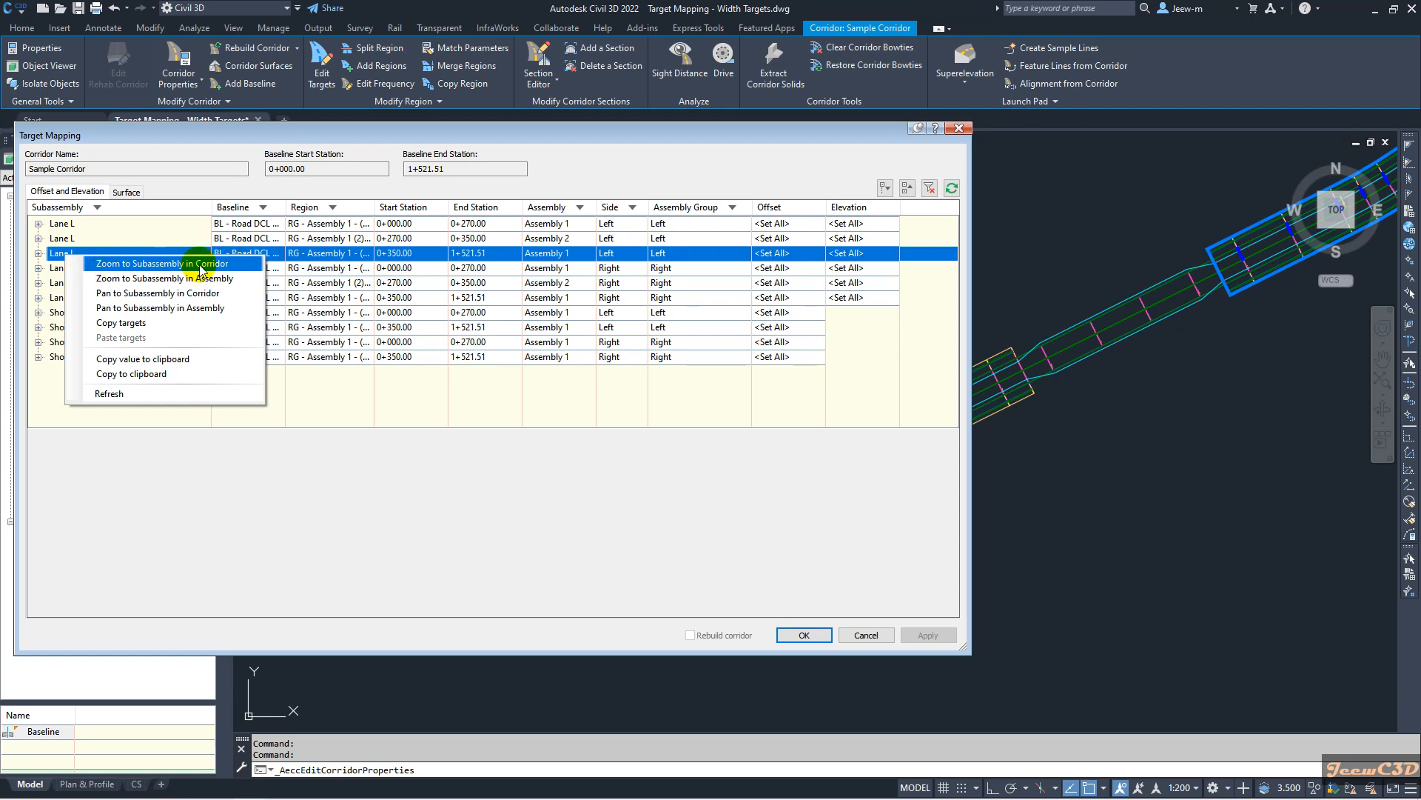
left_click(150, 264)
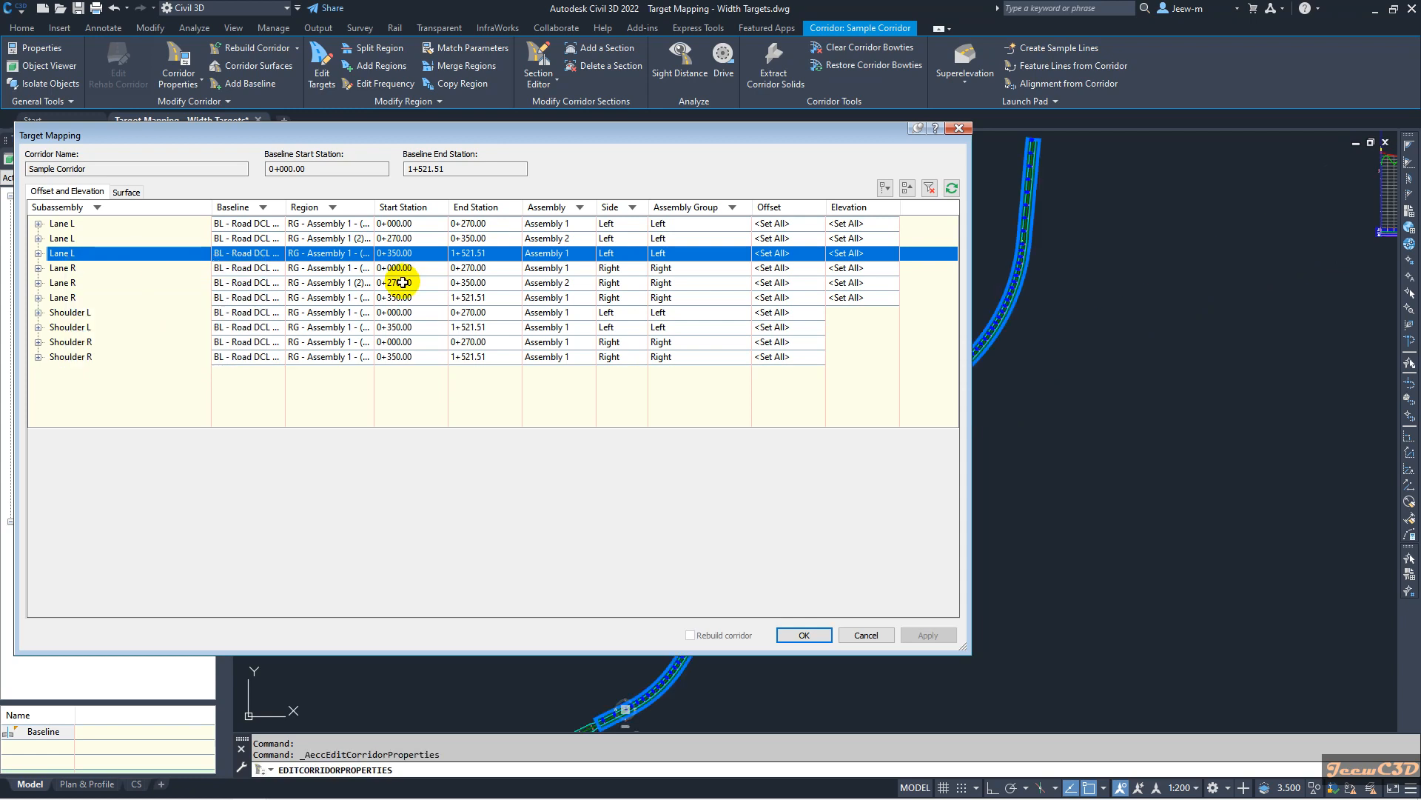
right_click(68, 253)
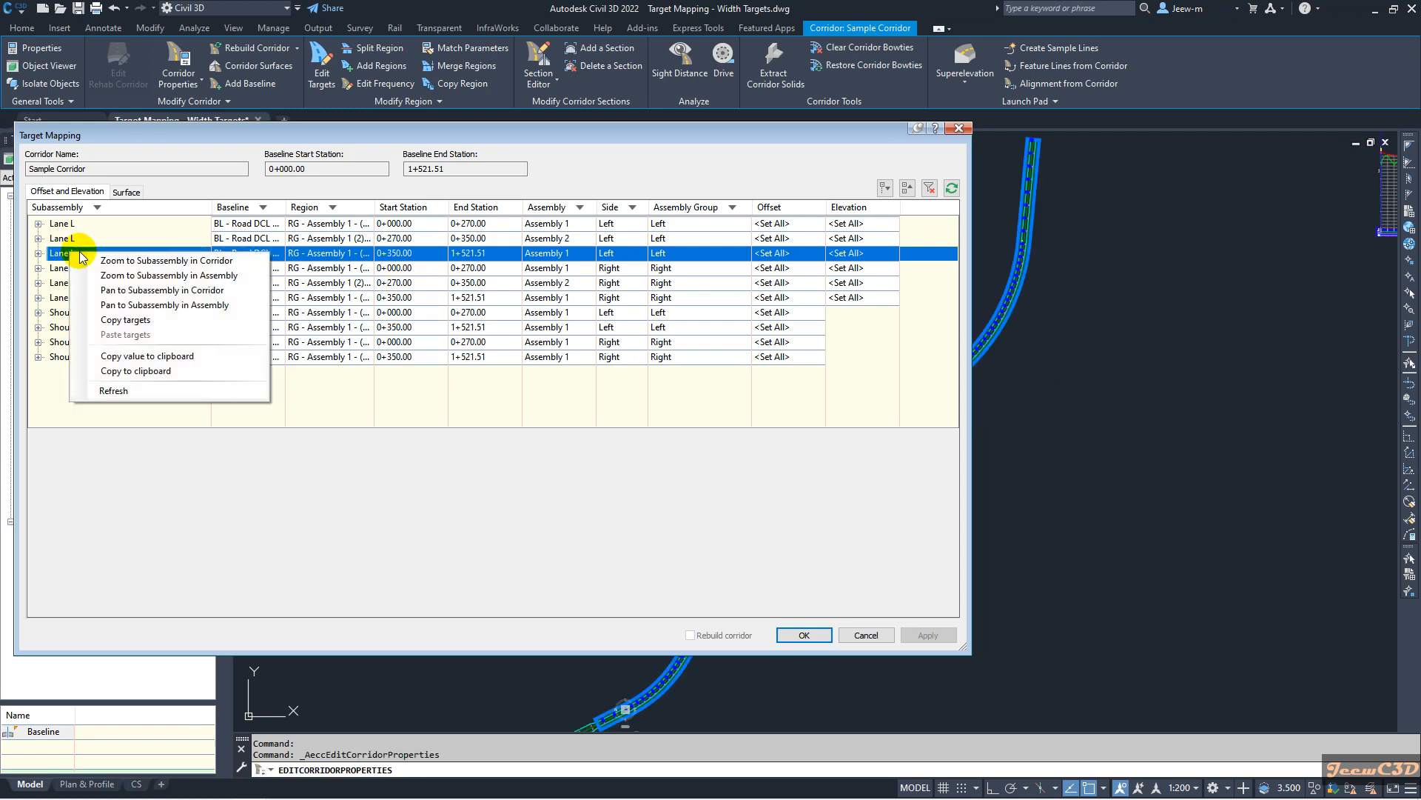
left_click(183, 279)
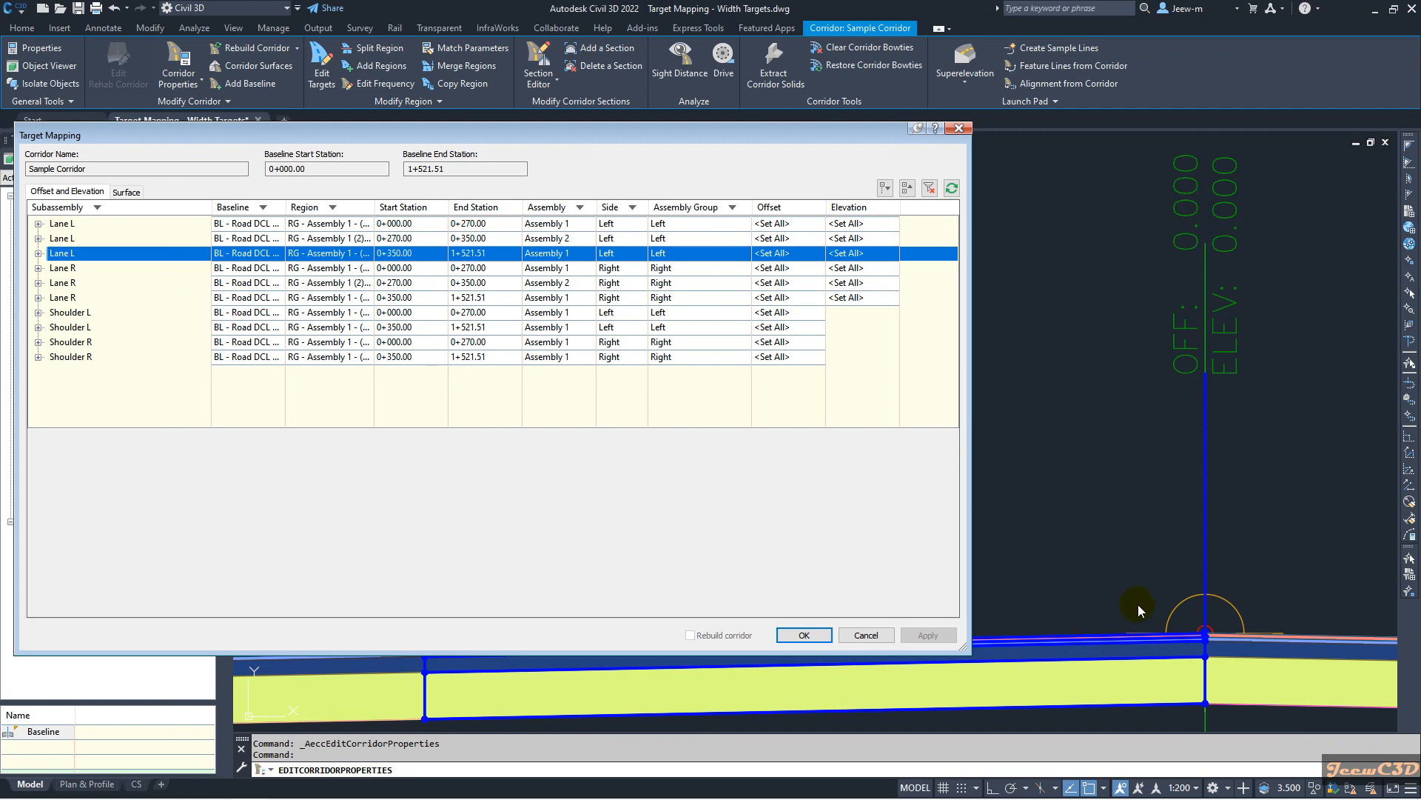
Pan to the third Lane L subassembly in the corridor and zoom to it there
right_click(54, 253)
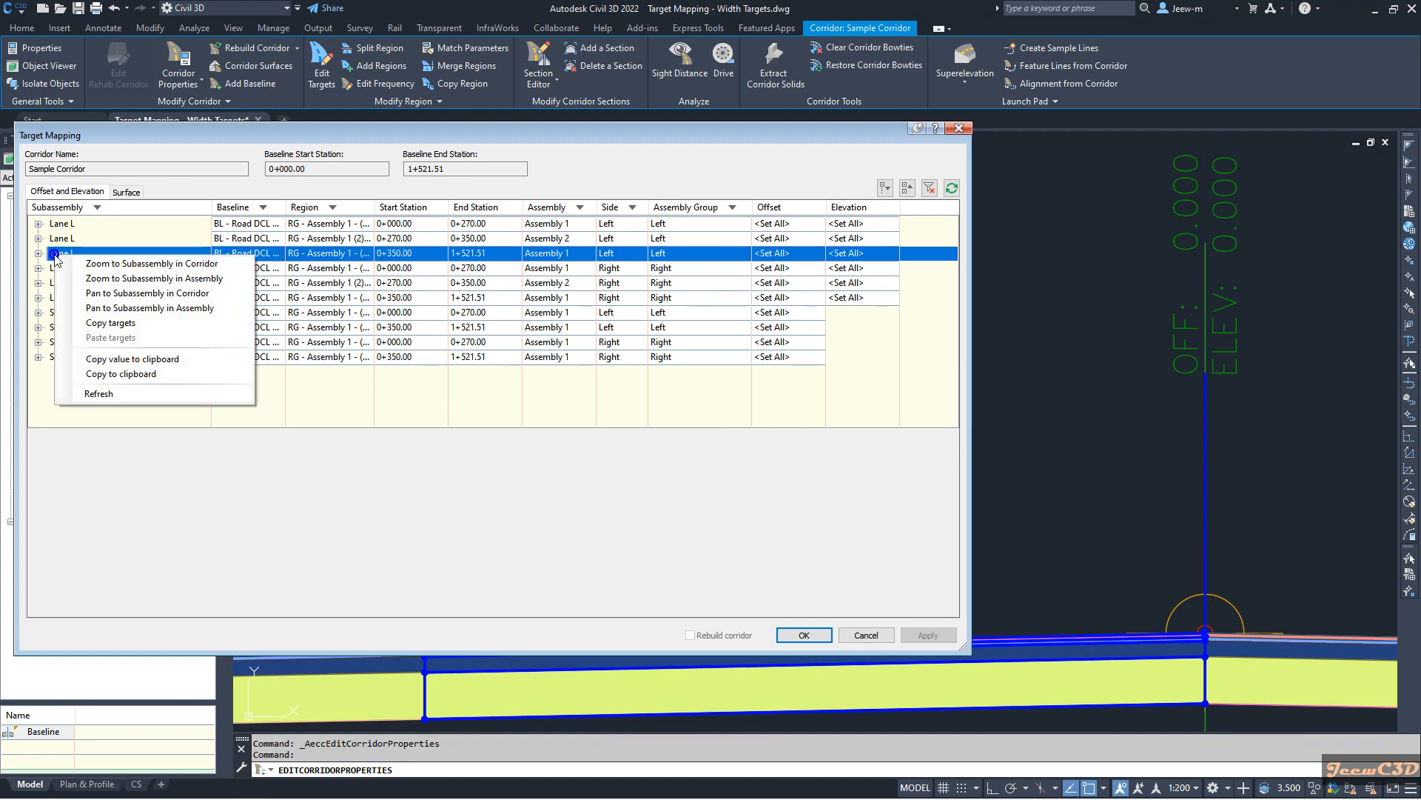
left_click(132, 307)
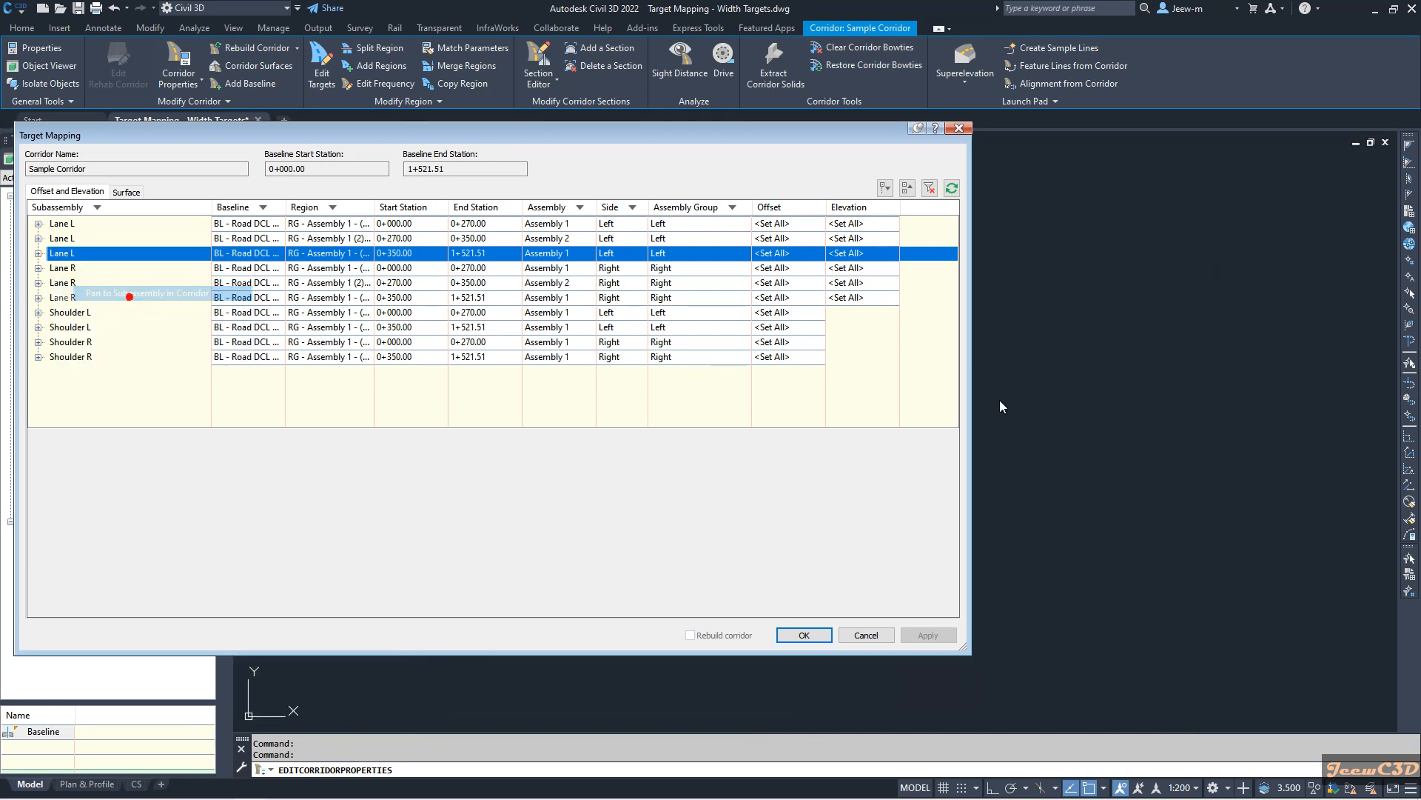
right_click(65, 252)
left_click(100, 259)
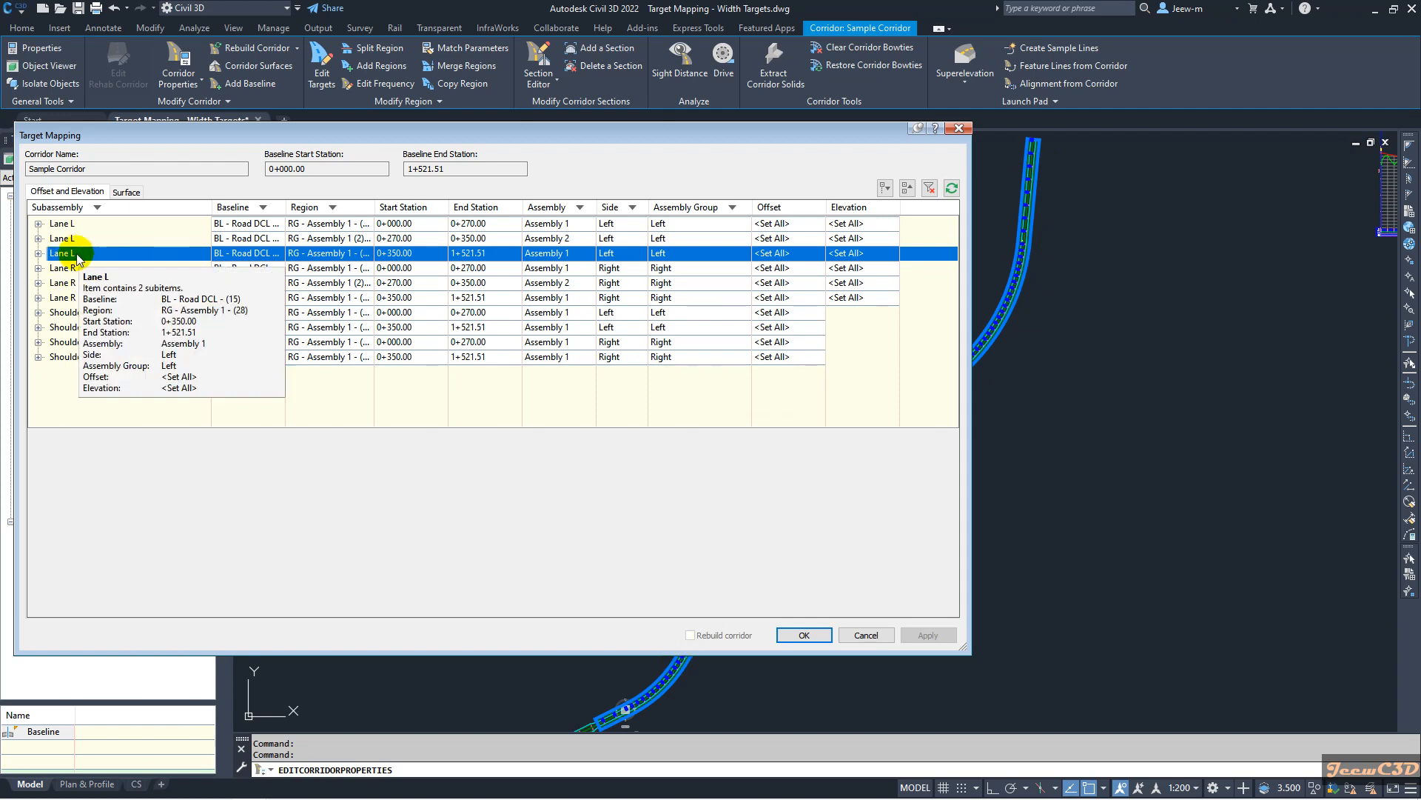
Expand the three Lane L entries to list their individual targets and select the first one's width target
left_click(62, 238)
left_click(38, 223)
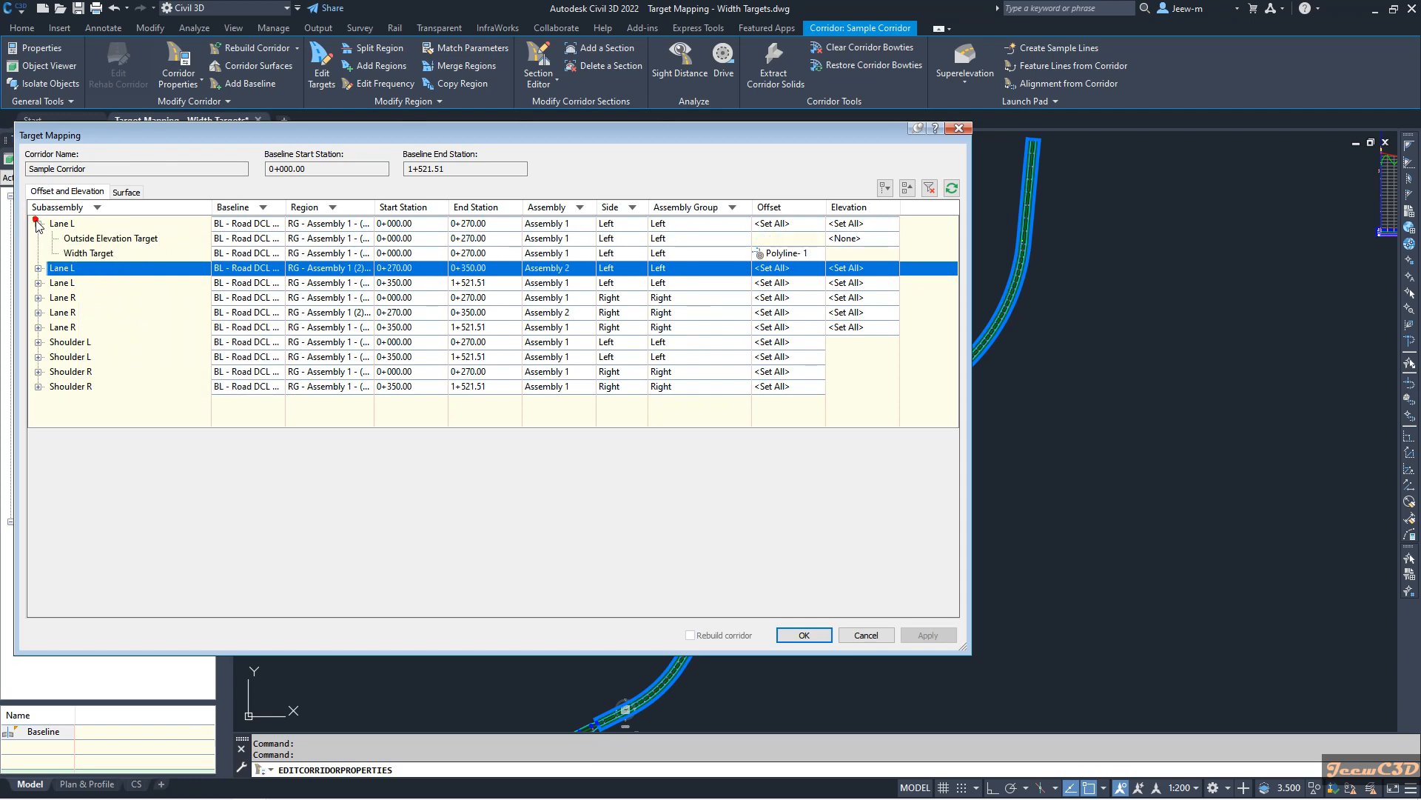
left_click(97, 253)
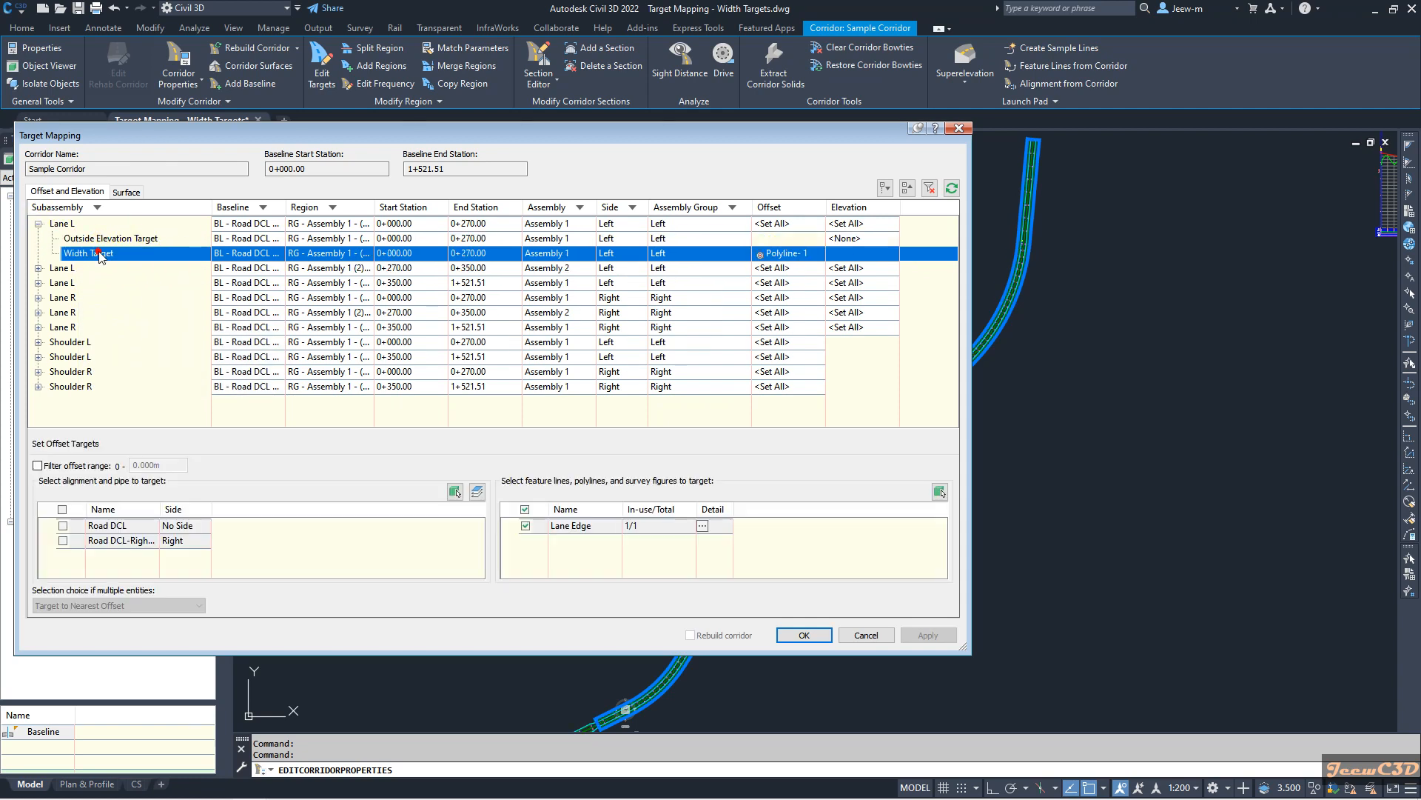
left_click(38, 267)
left_click(37, 311)
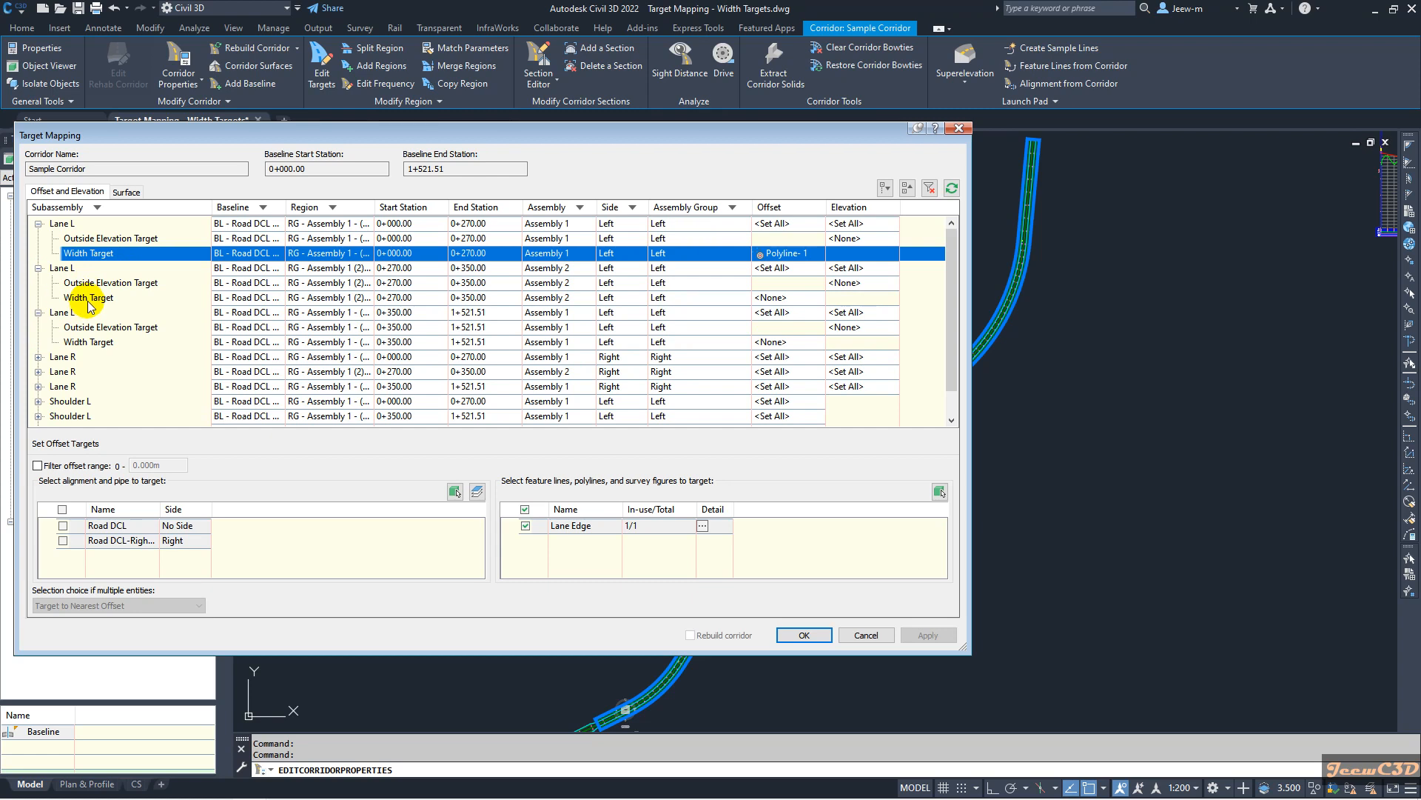
Compare the offset objects assigned to the width targets of the three Lane L entries
left_click(89, 298)
left_click(100, 342)
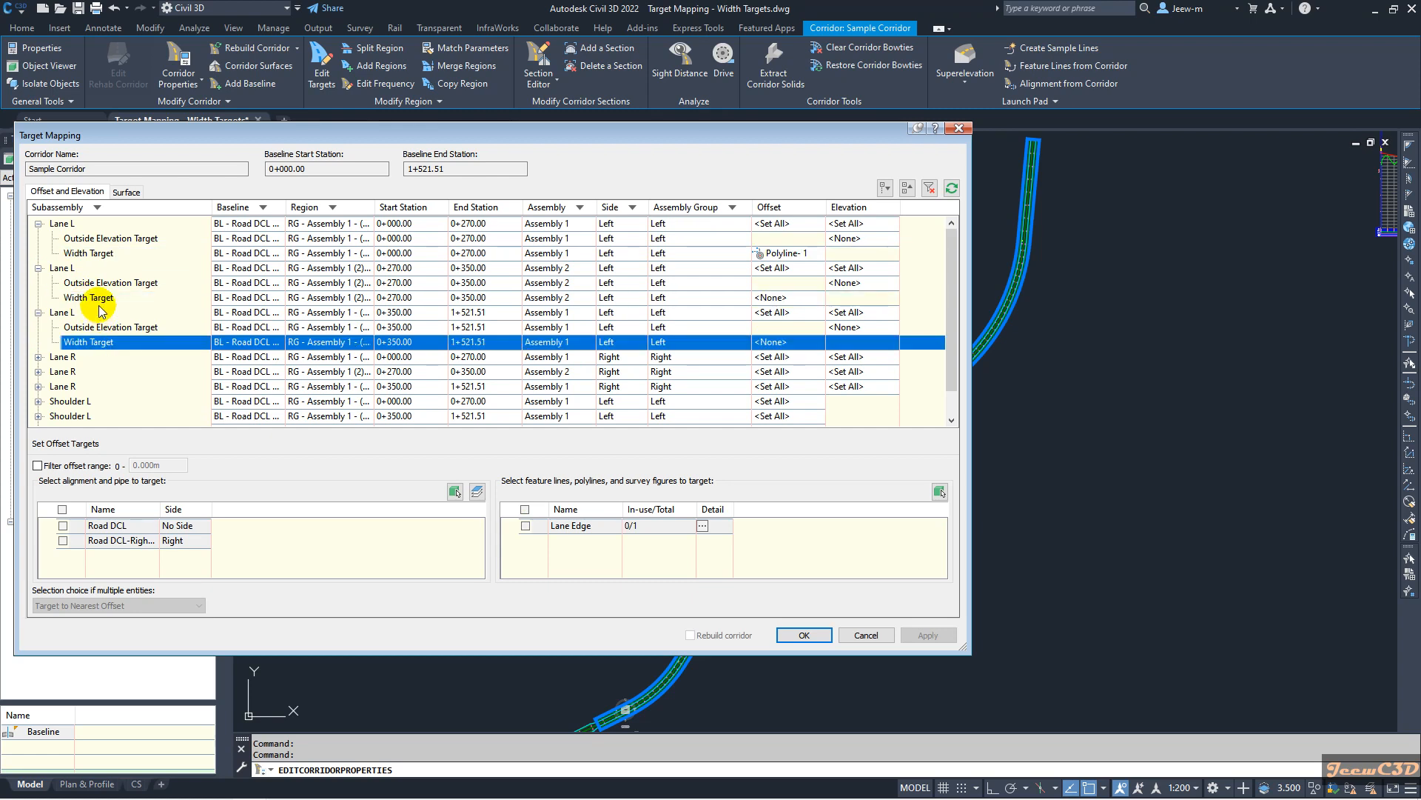
left_click(92, 298)
left_click(100, 342)
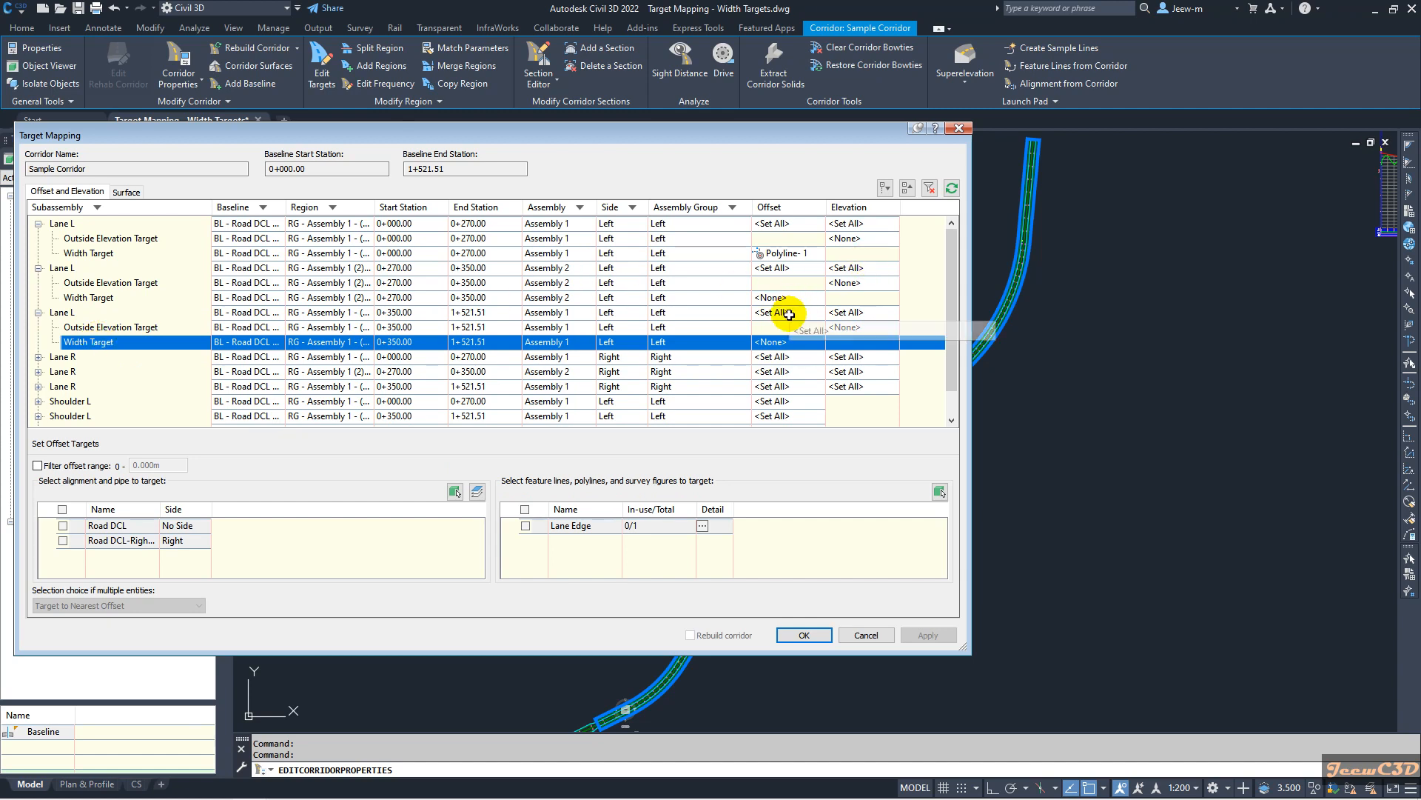
left_click(100, 254)
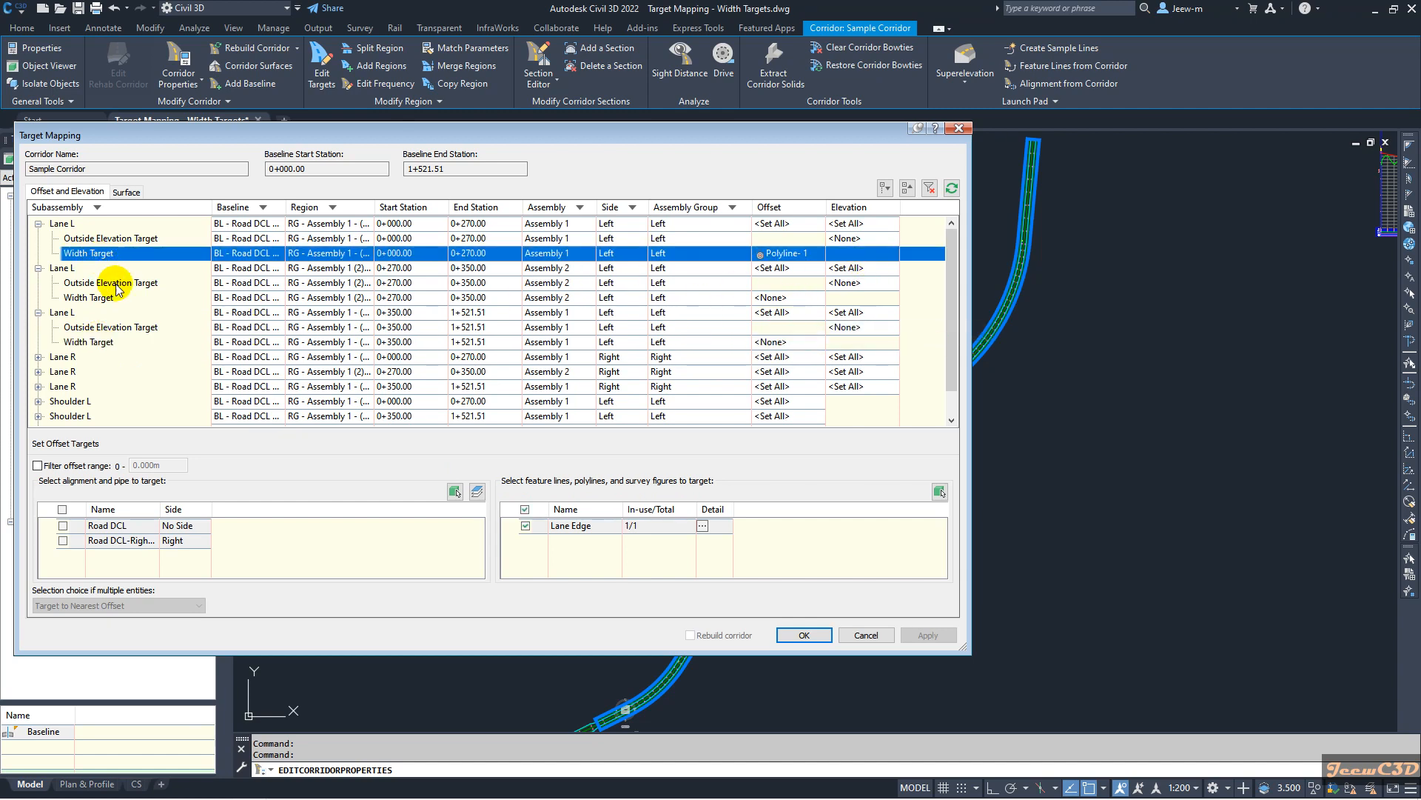
left_click(105, 297)
left_click(107, 342)
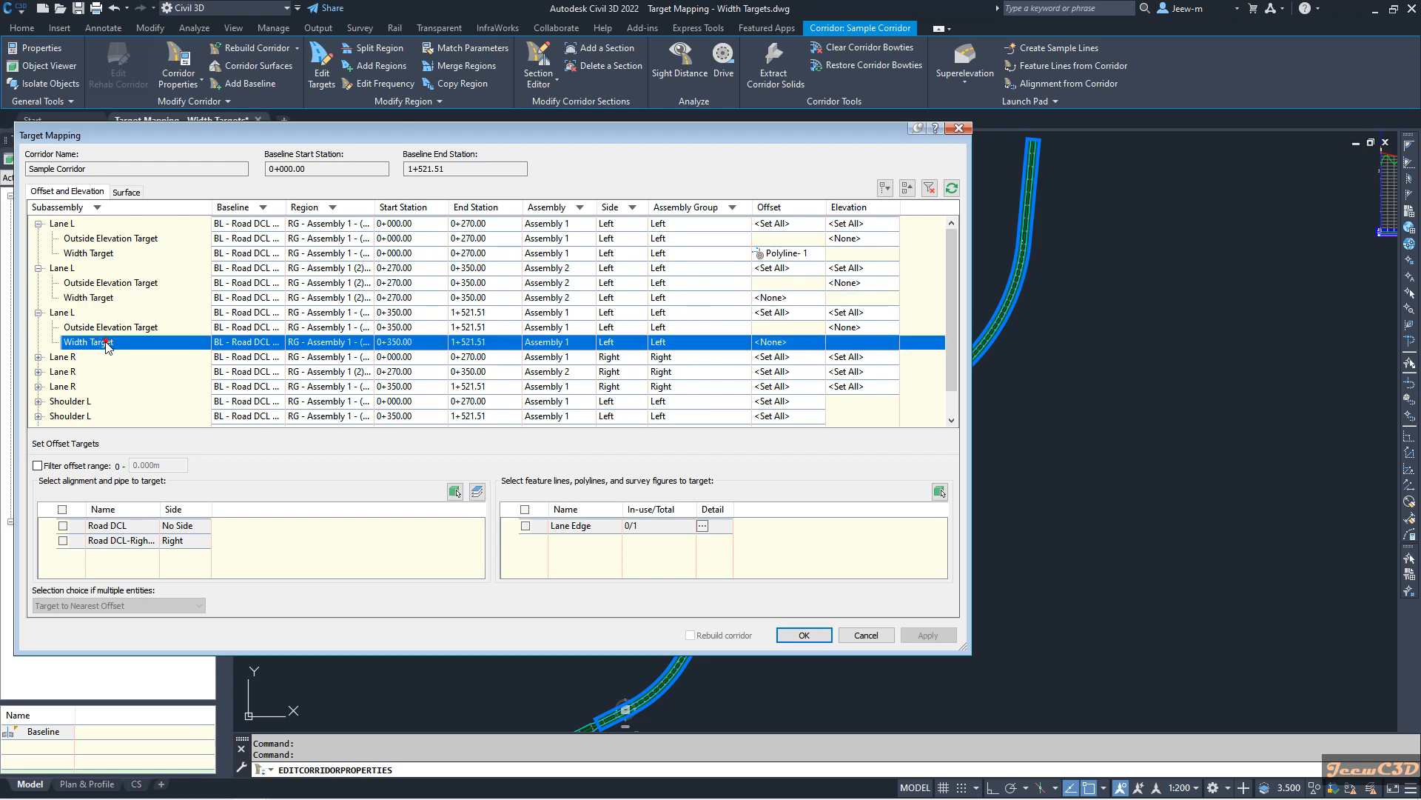
Copy the first Lane L's width target to the second and third Lane L width targets and collapse all entries
left_click(97, 256)
right_click(96, 257)
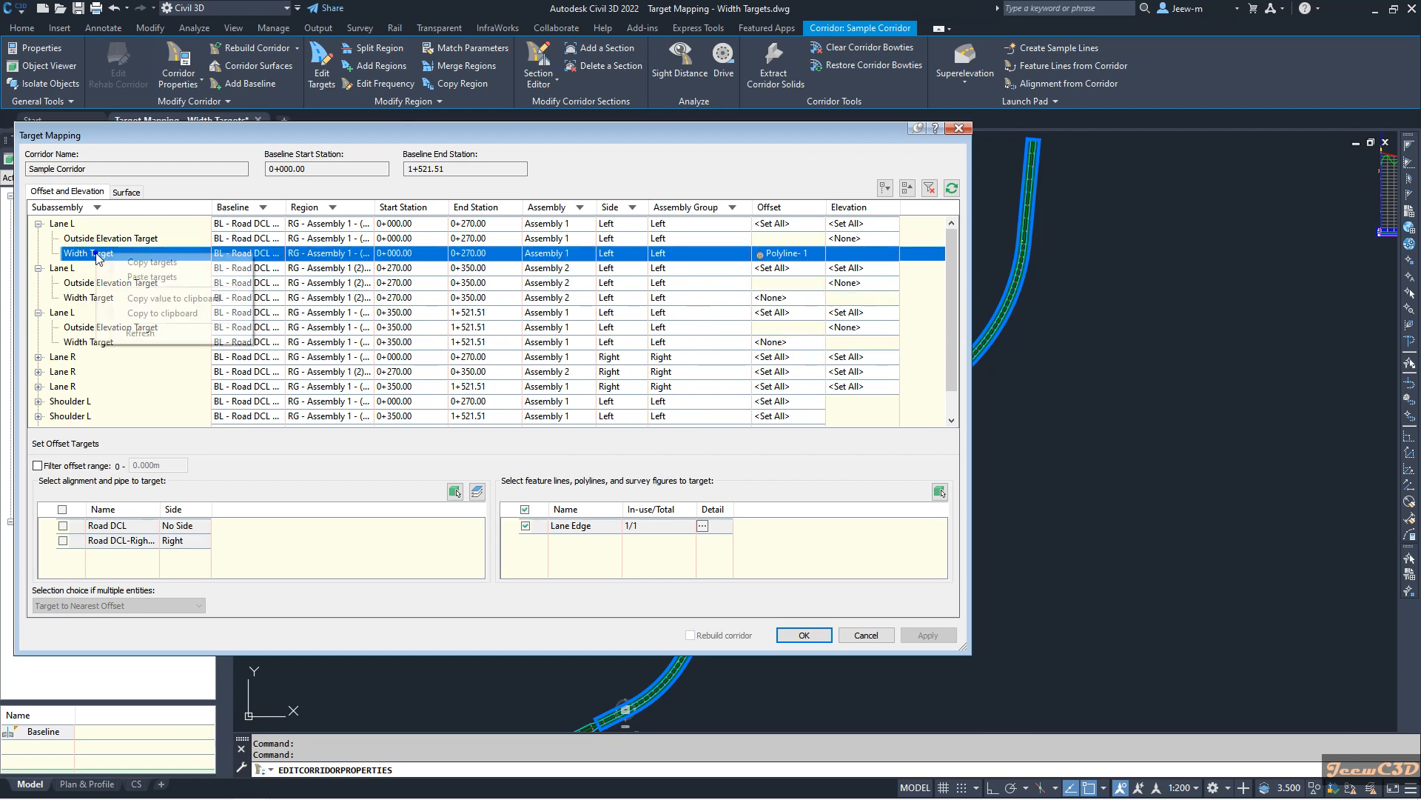
left_click(152, 262)
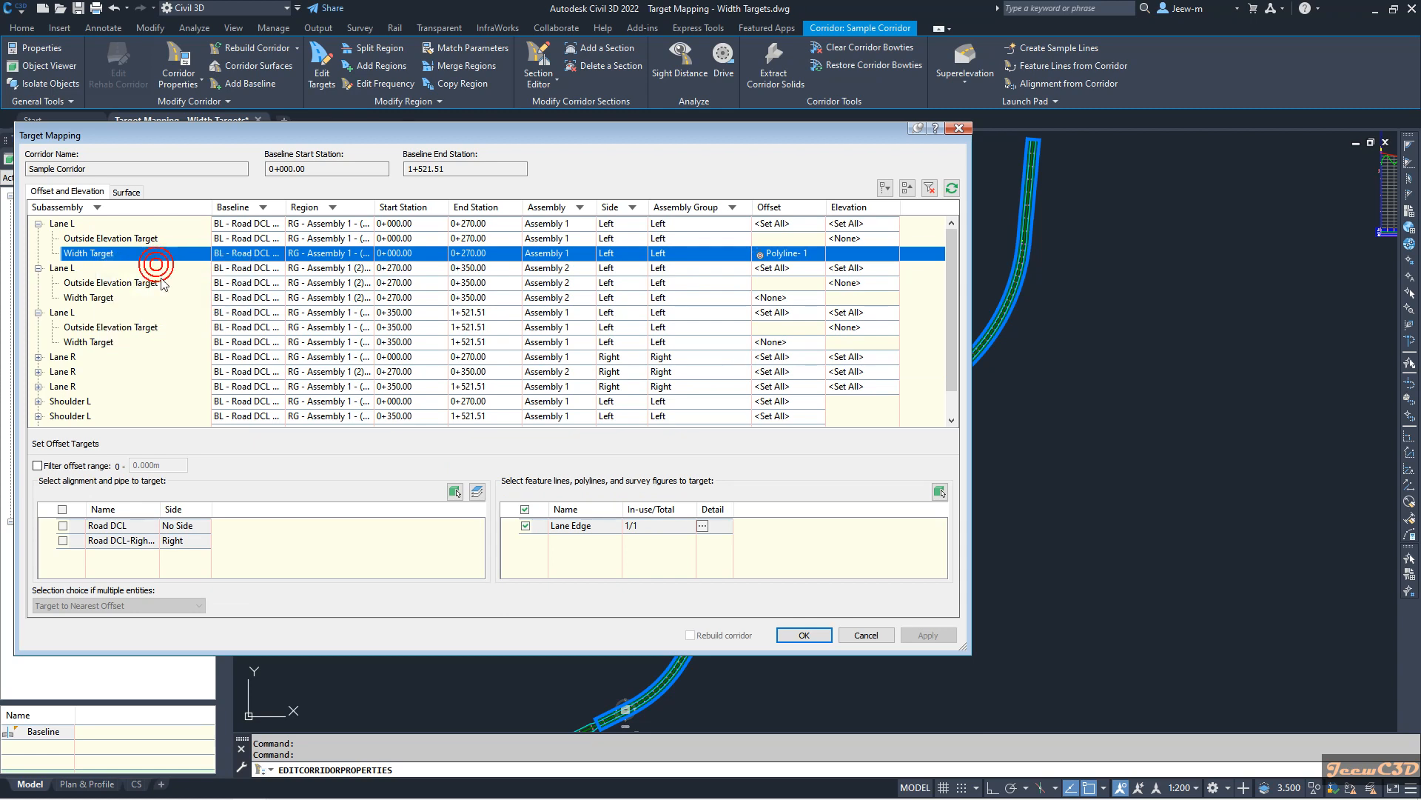
left_click(102, 299)
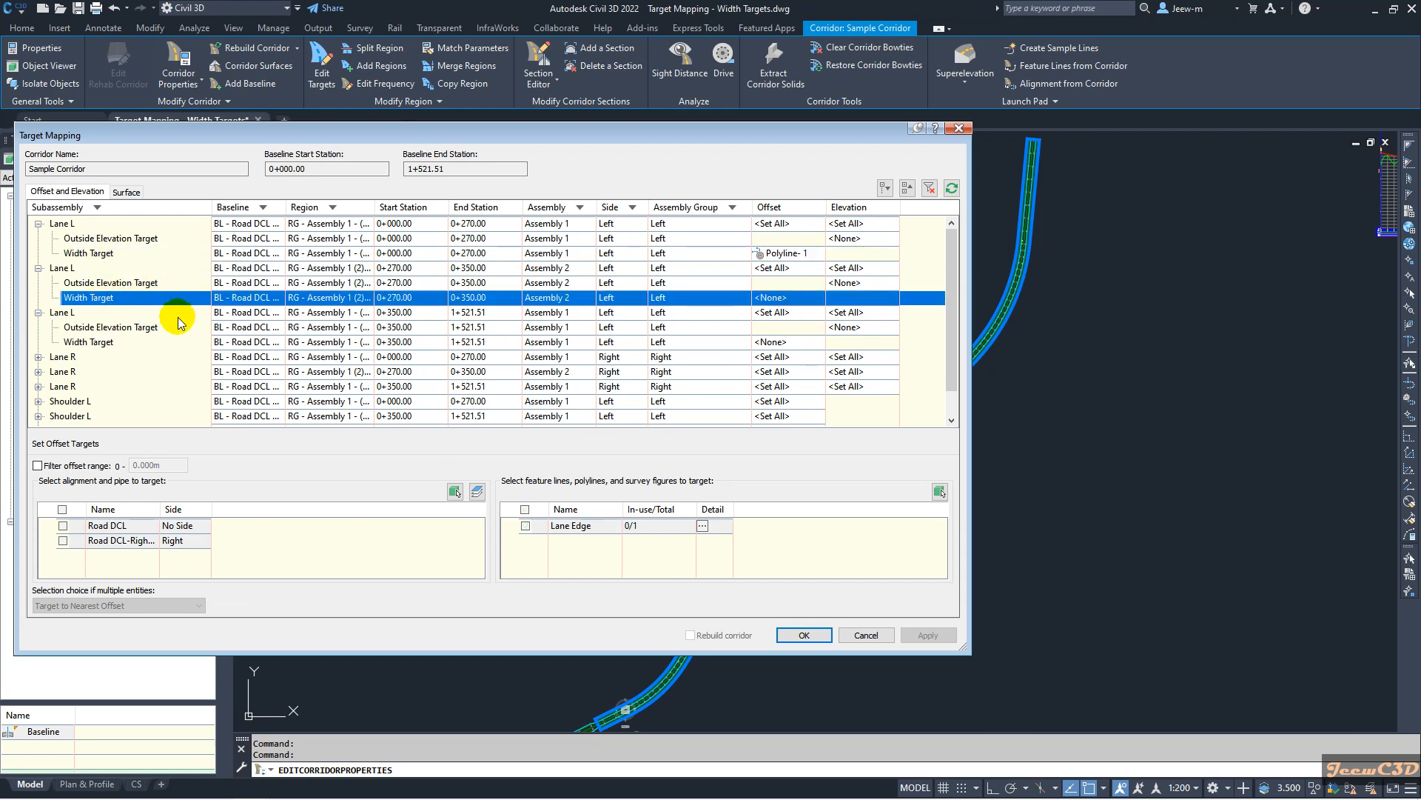
left_click(100, 343, "ctrl")
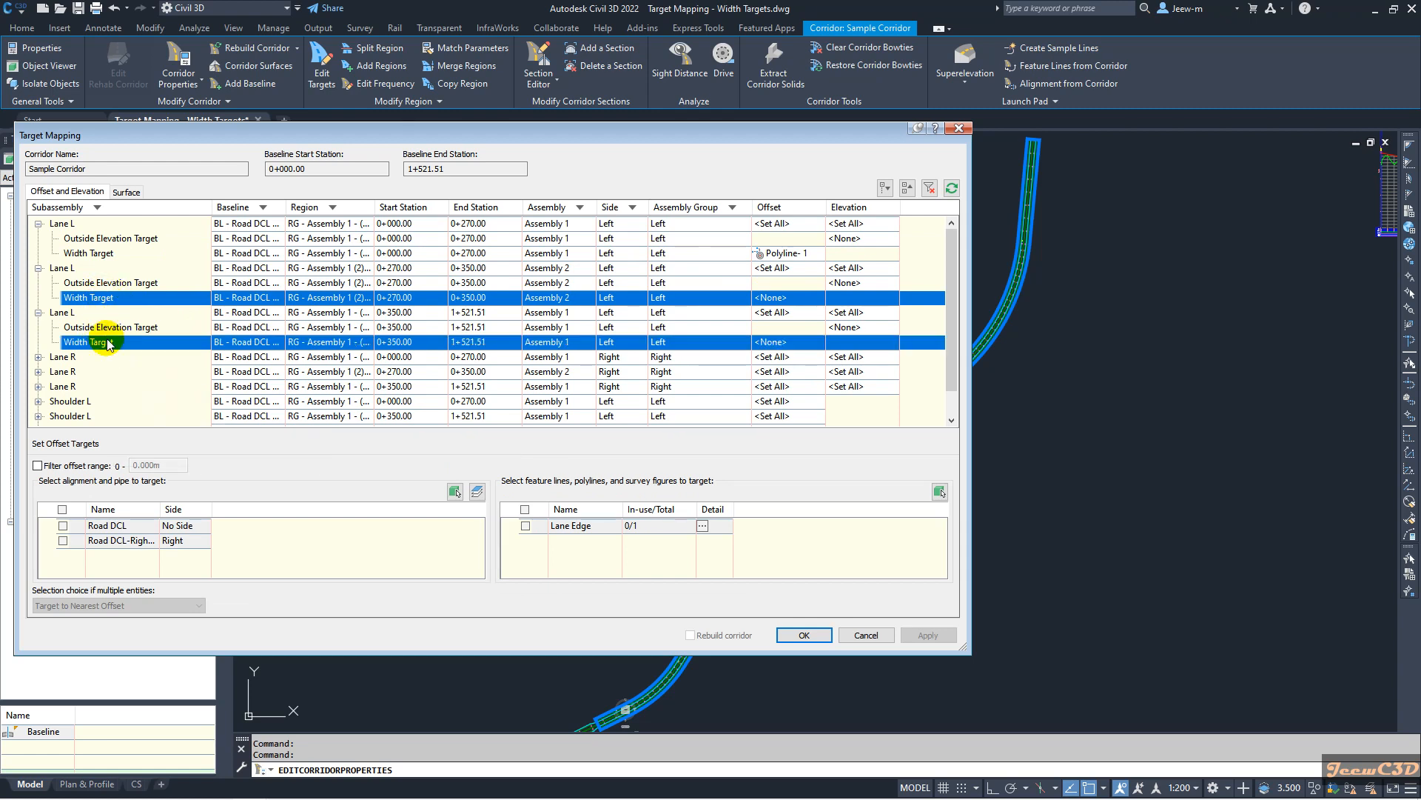
right_click(108, 300)
left_click(162, 308)
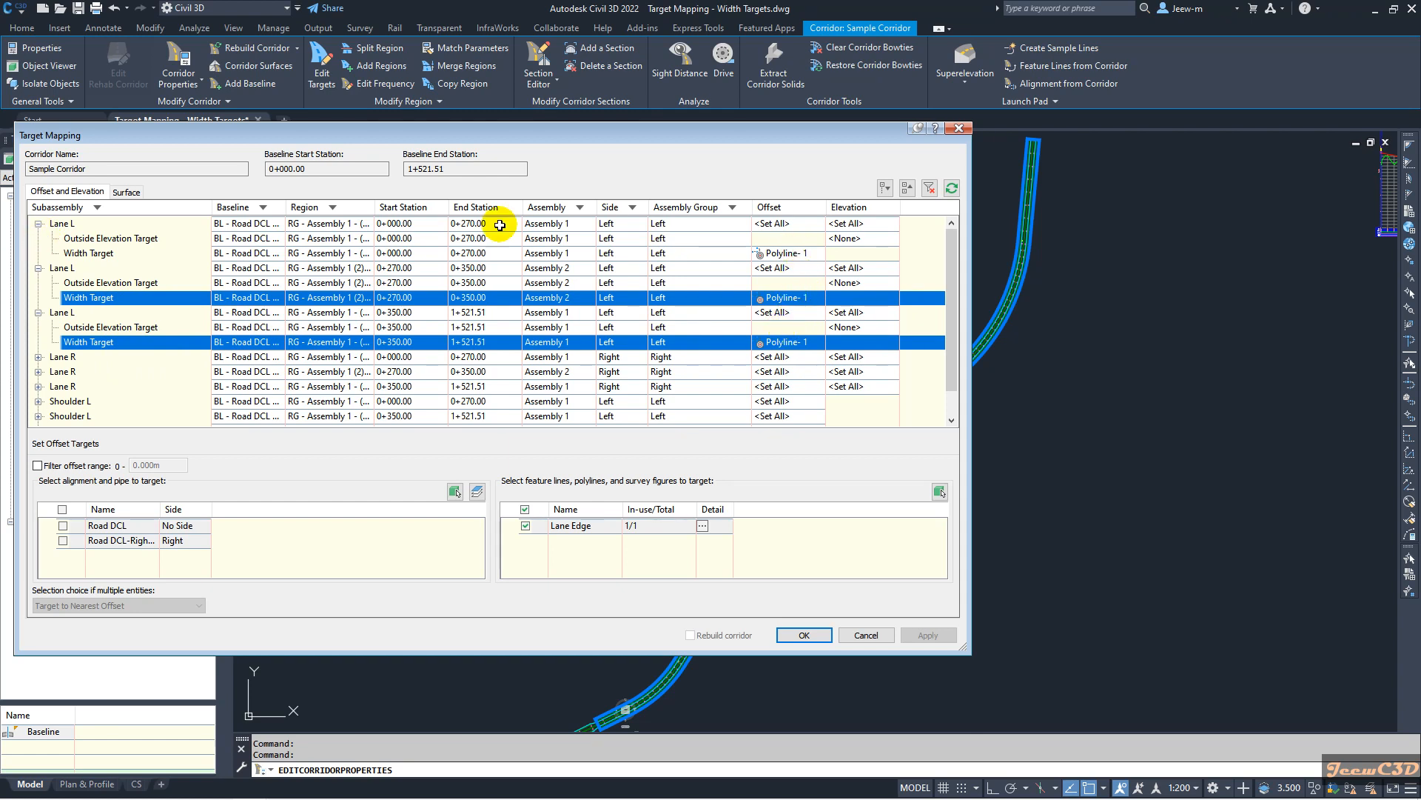
left_click(908, 189)
Examine the Lane R and Lane L entries one by one to see which corridor side and region each covers
left_click(66, 254)
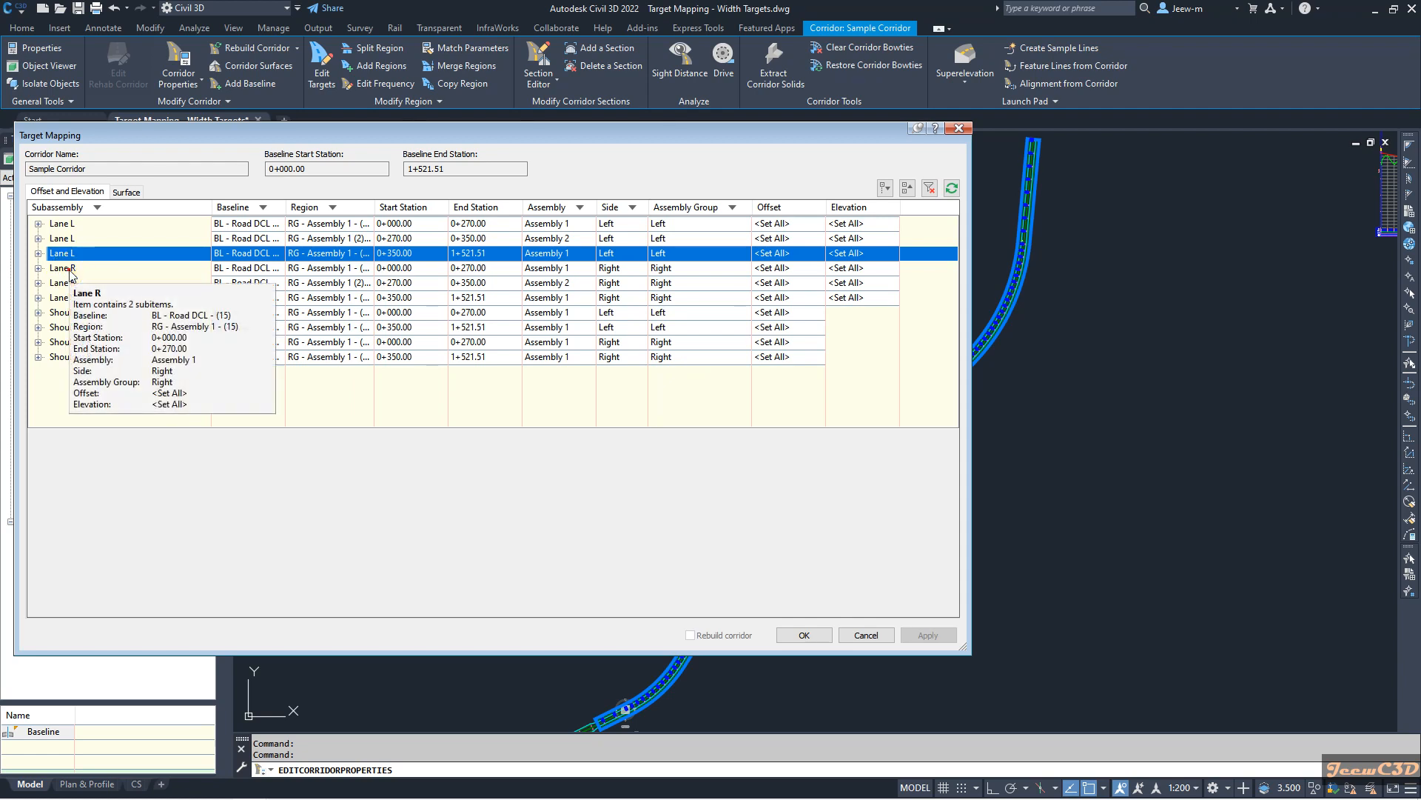
left_click(65, 269)
left_click(65, 284)
left_click(65, 297)
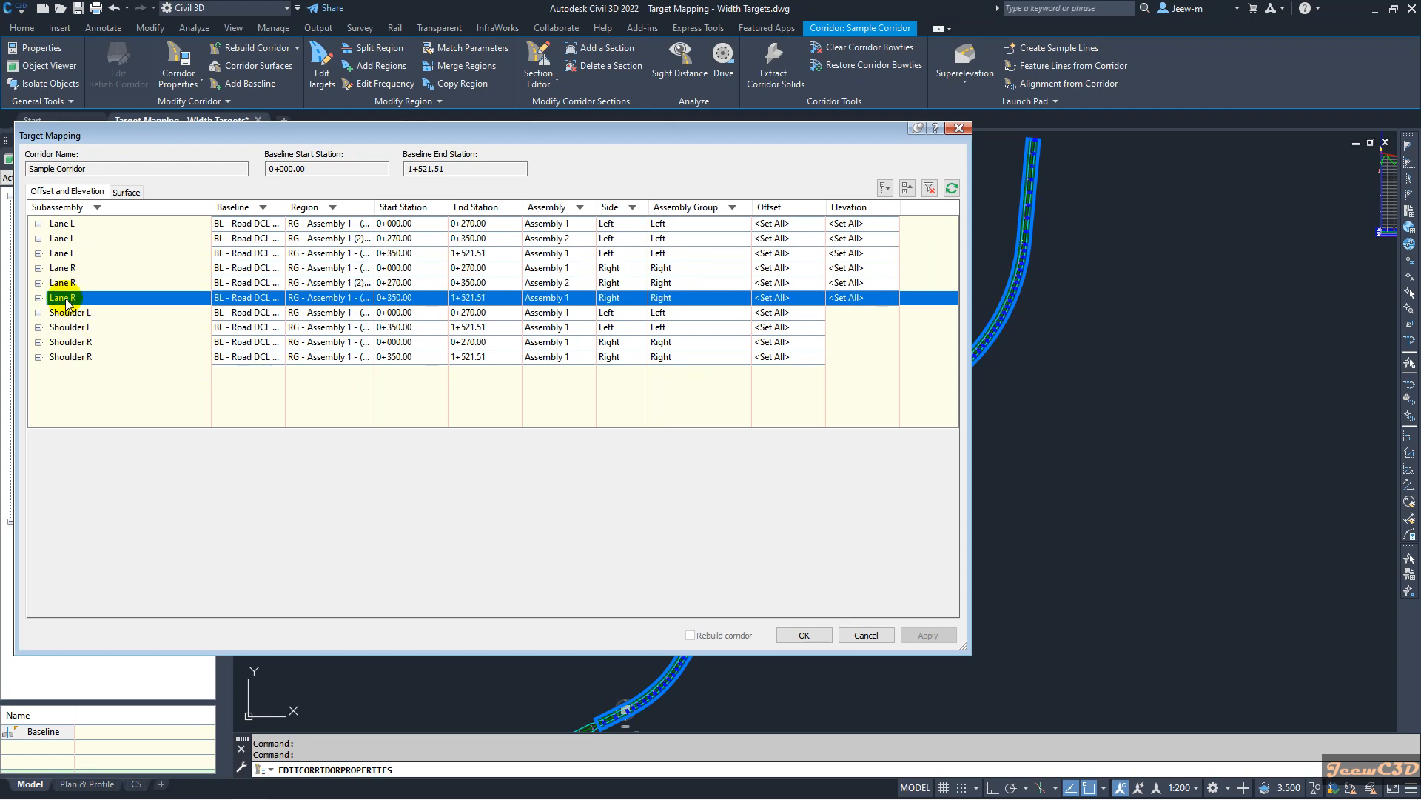
left_click(72, 271)
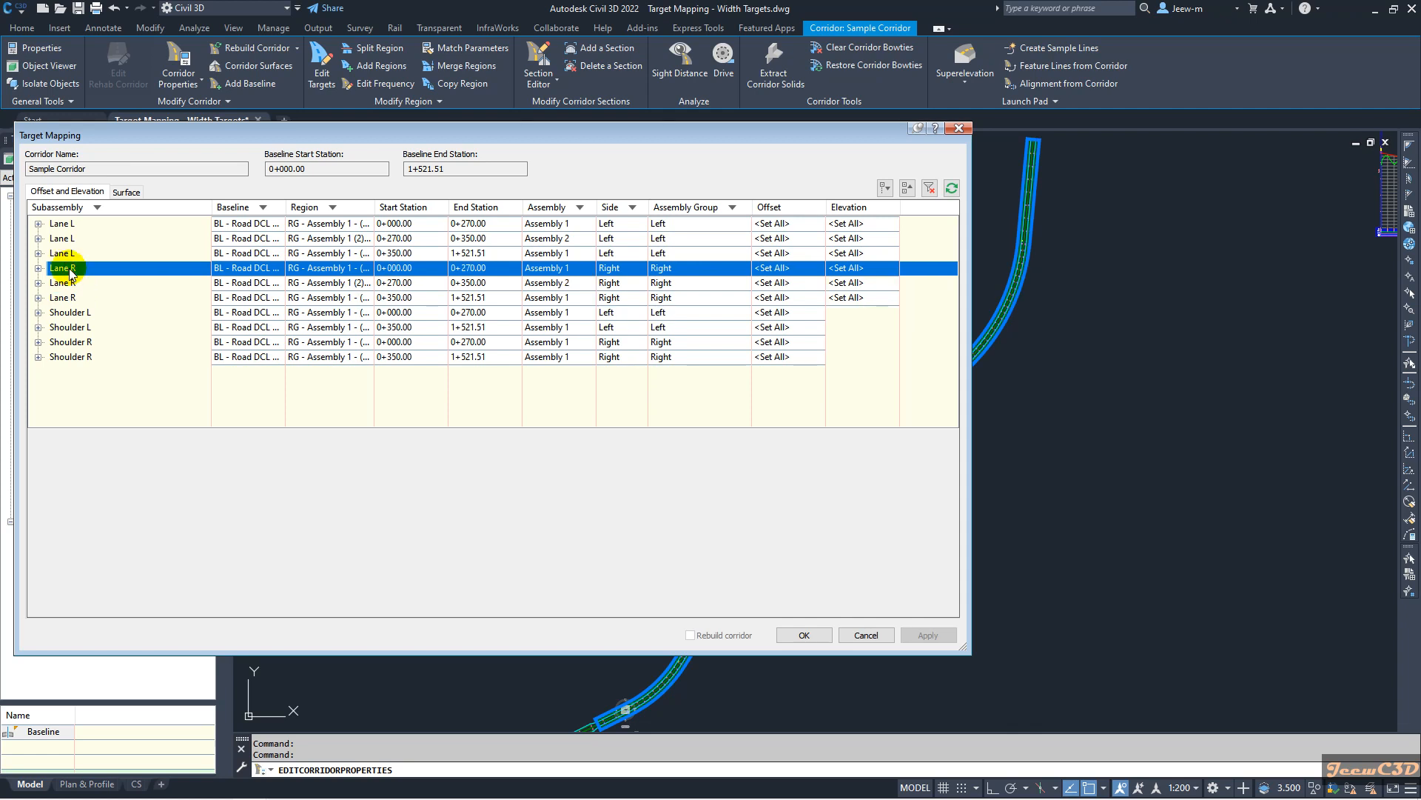
left_click(61, 223)
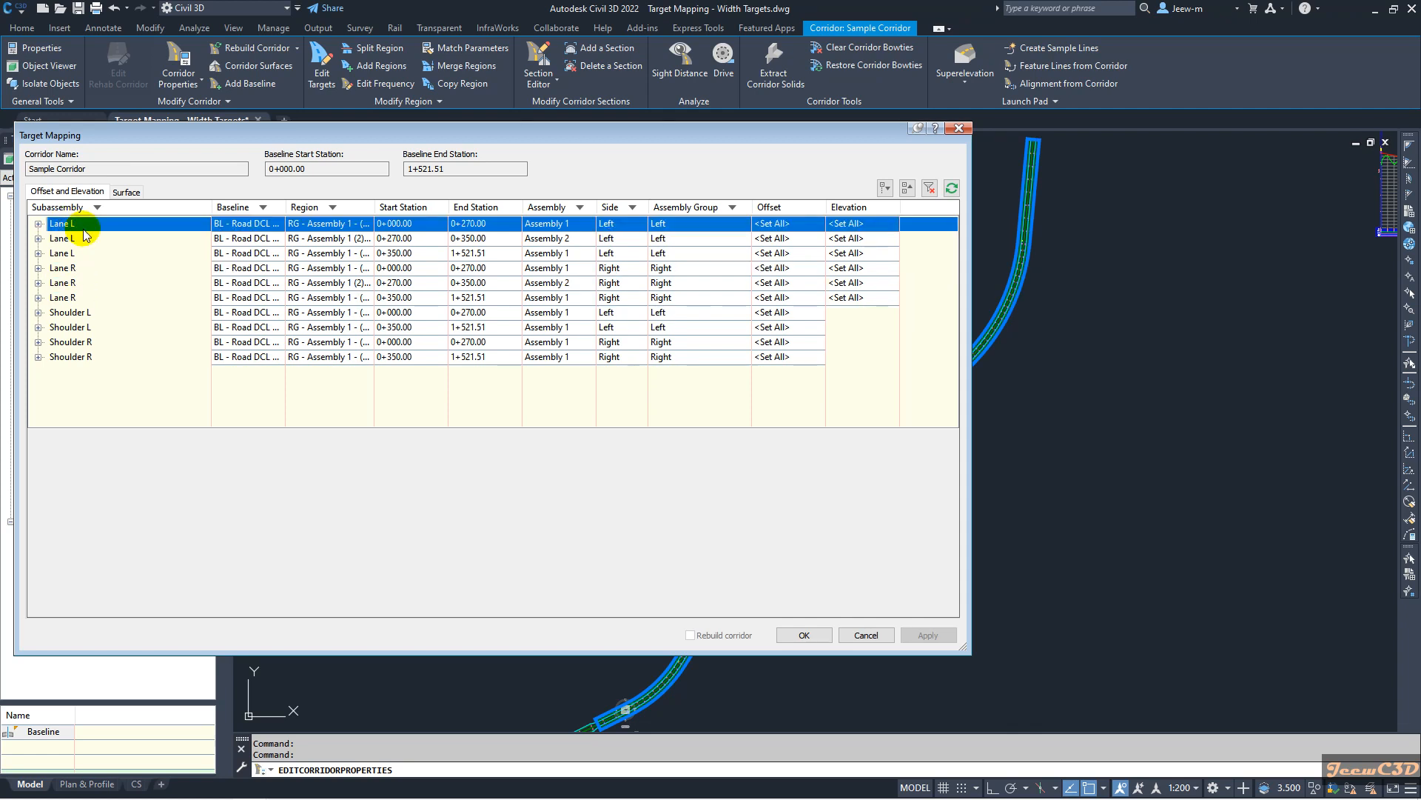
left_click(67, 242)
left_click(67, 255)
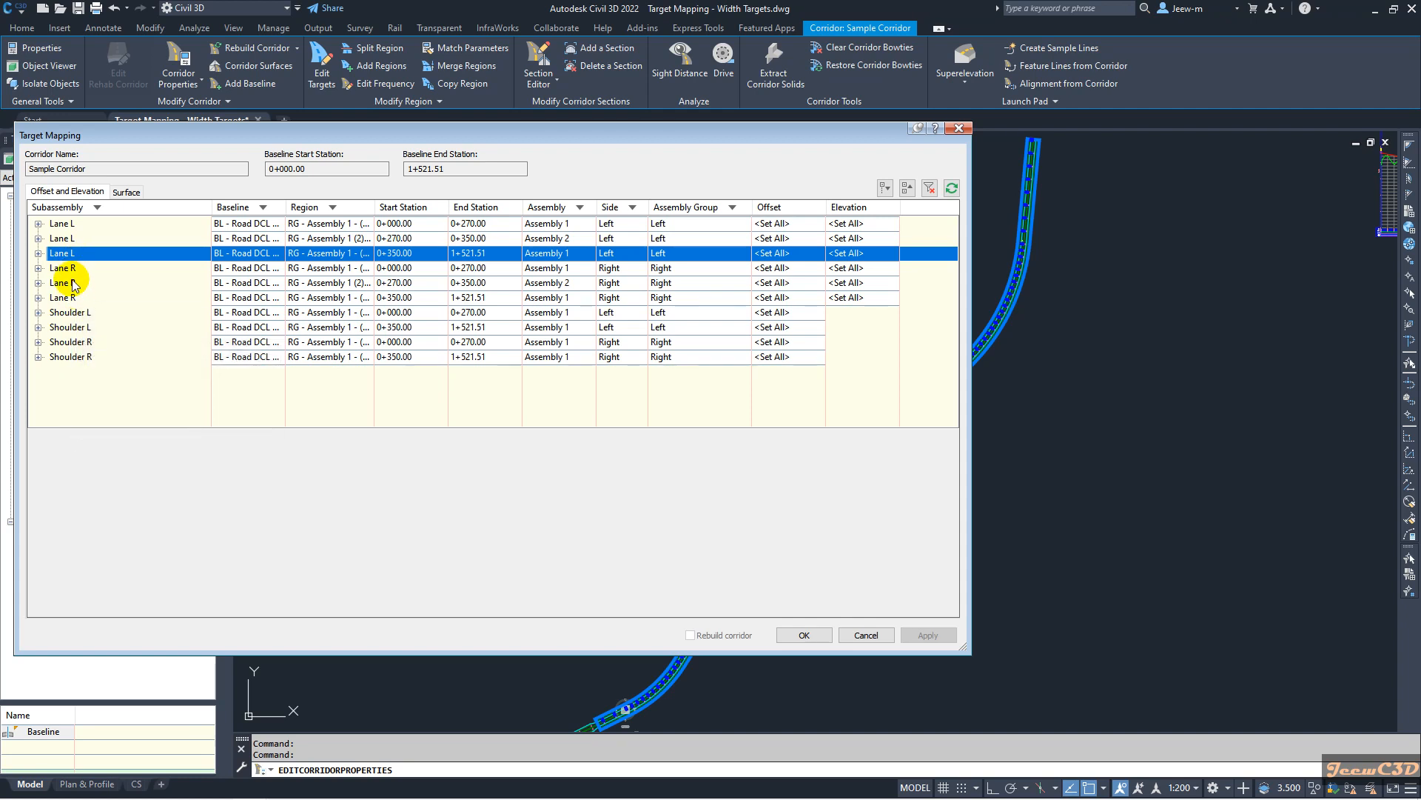
Assign the Road DCL-Right-3.600 alignment as the offset target for all three Lane R entries together
left_click(63, 268)
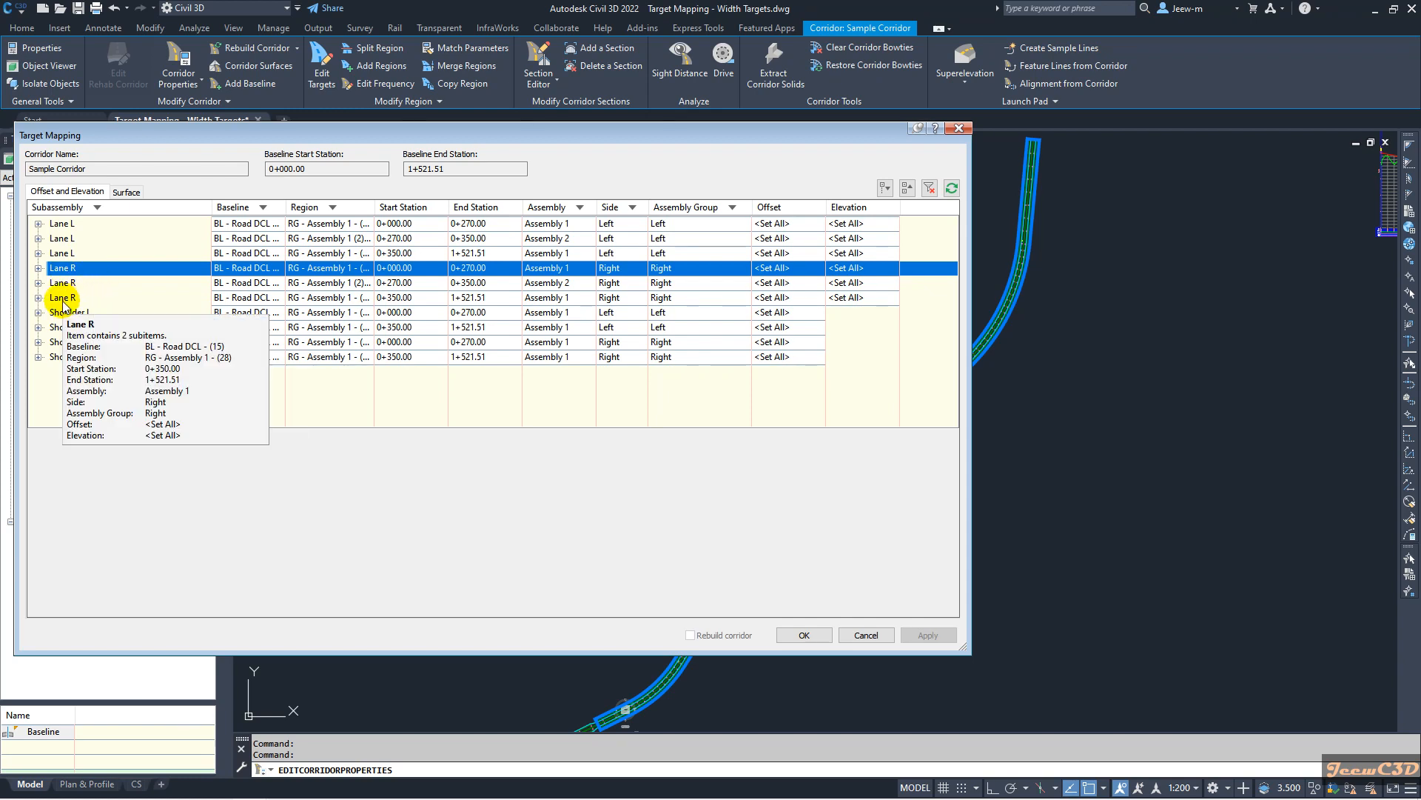
left_click(63, 298, "shift")
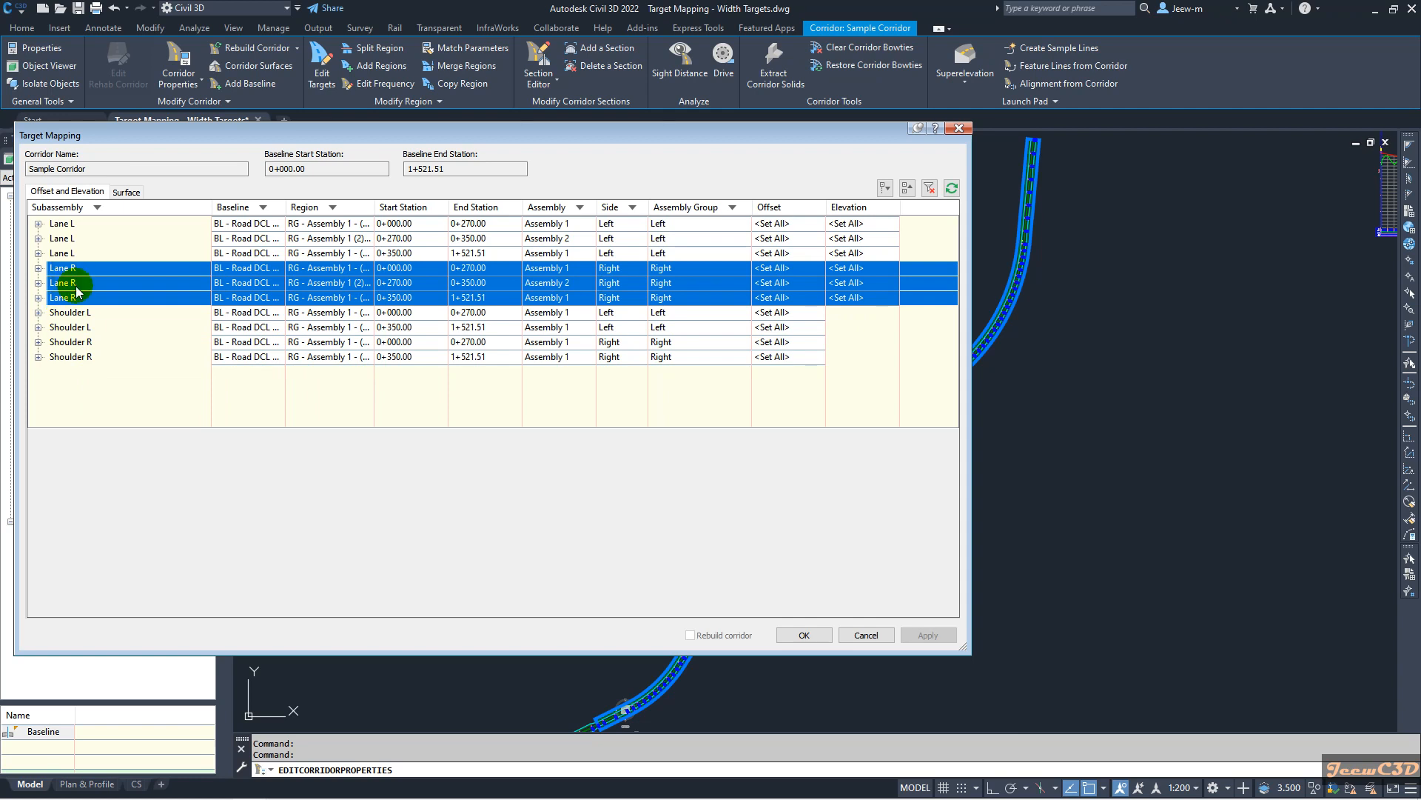
left_click(773, 268)
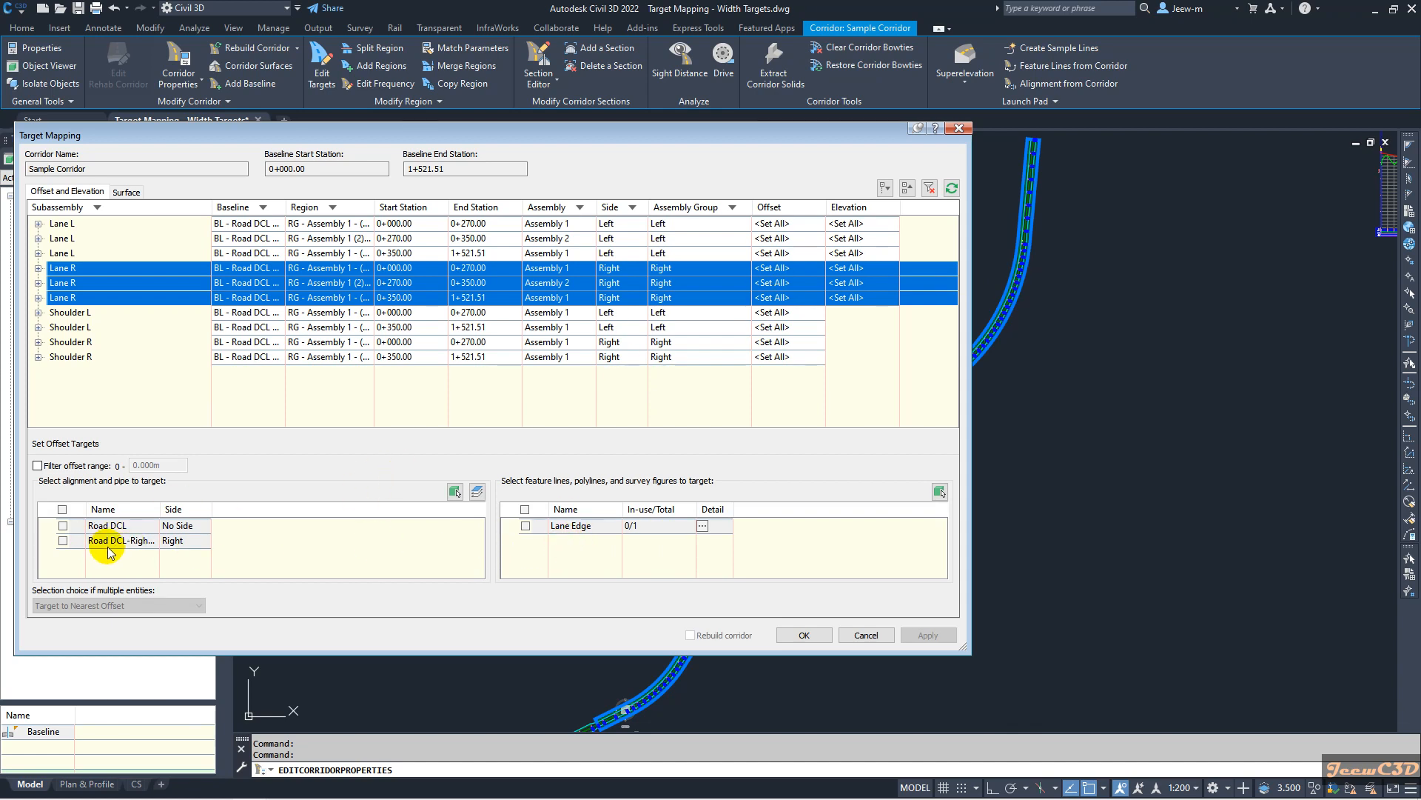
left_click_drag(169, 511, 229, 511)
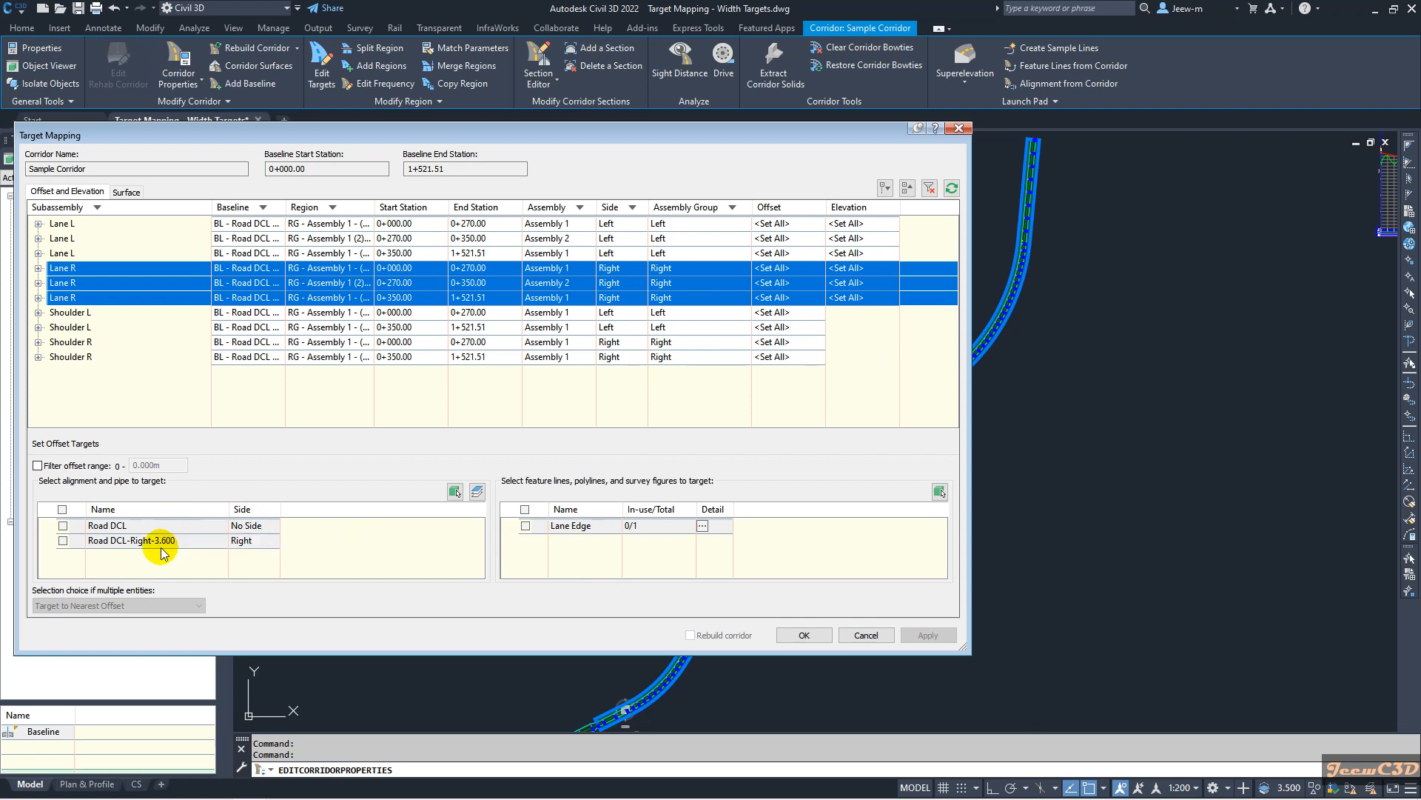
left_click(63, 540)
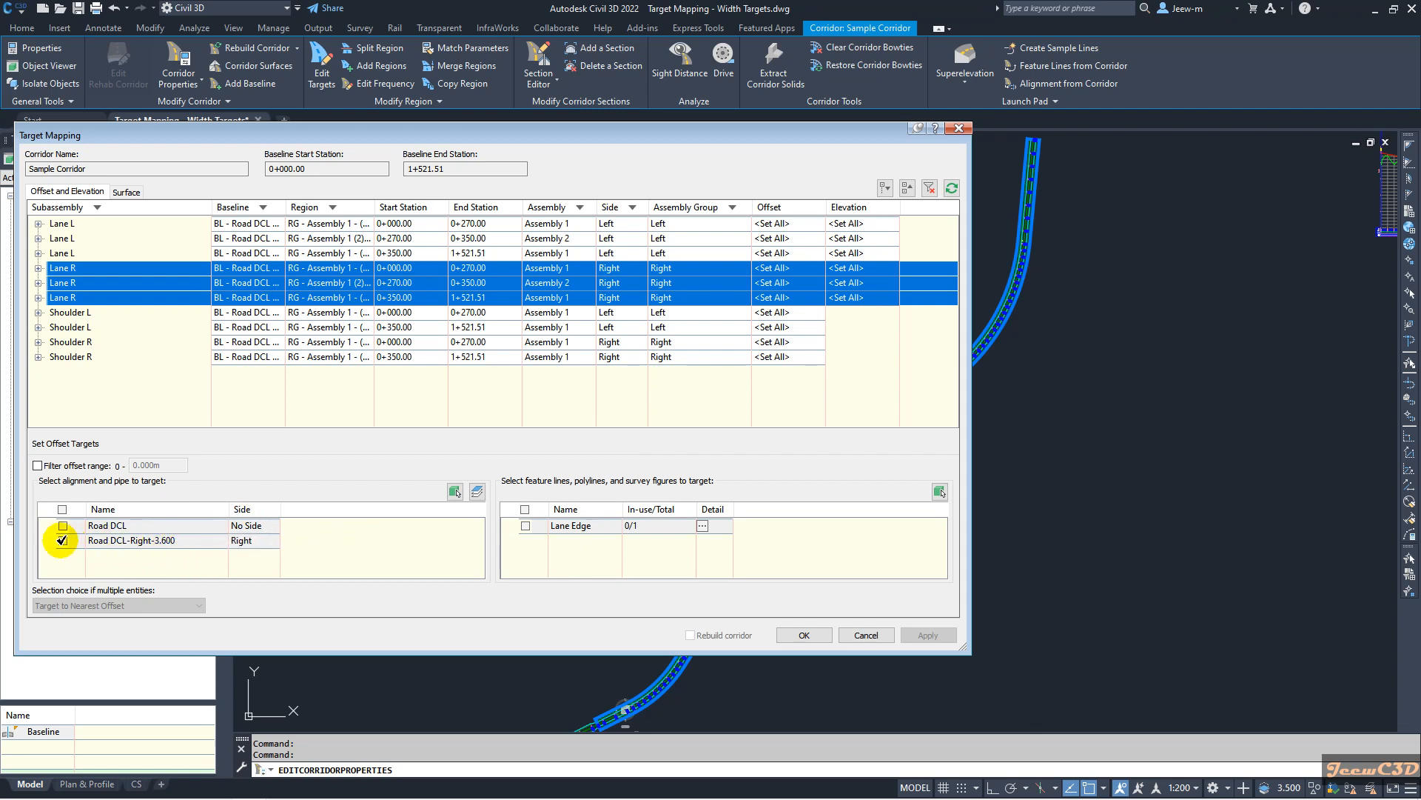
left_click(62, 541)
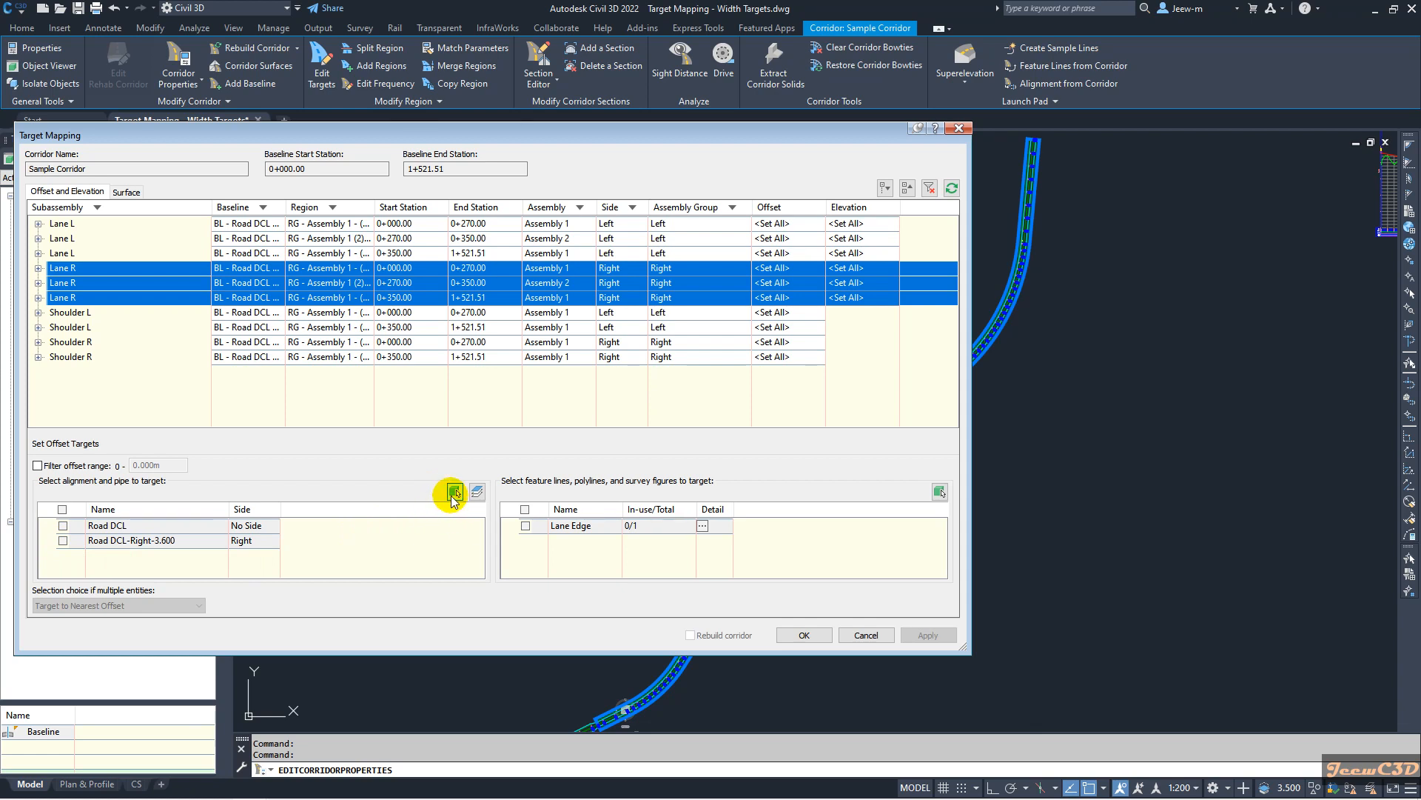
left_click(63, 540)
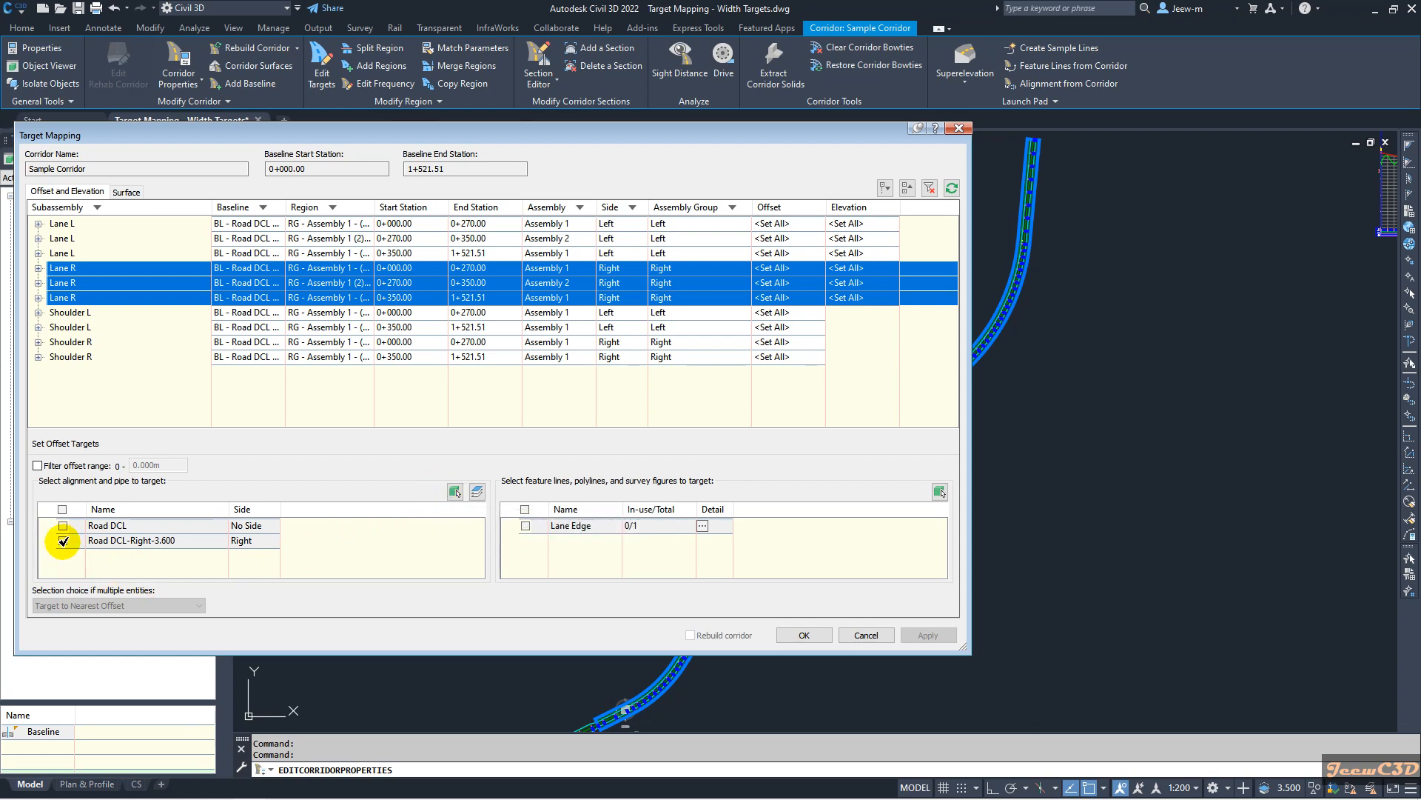
left_click(296, 540)
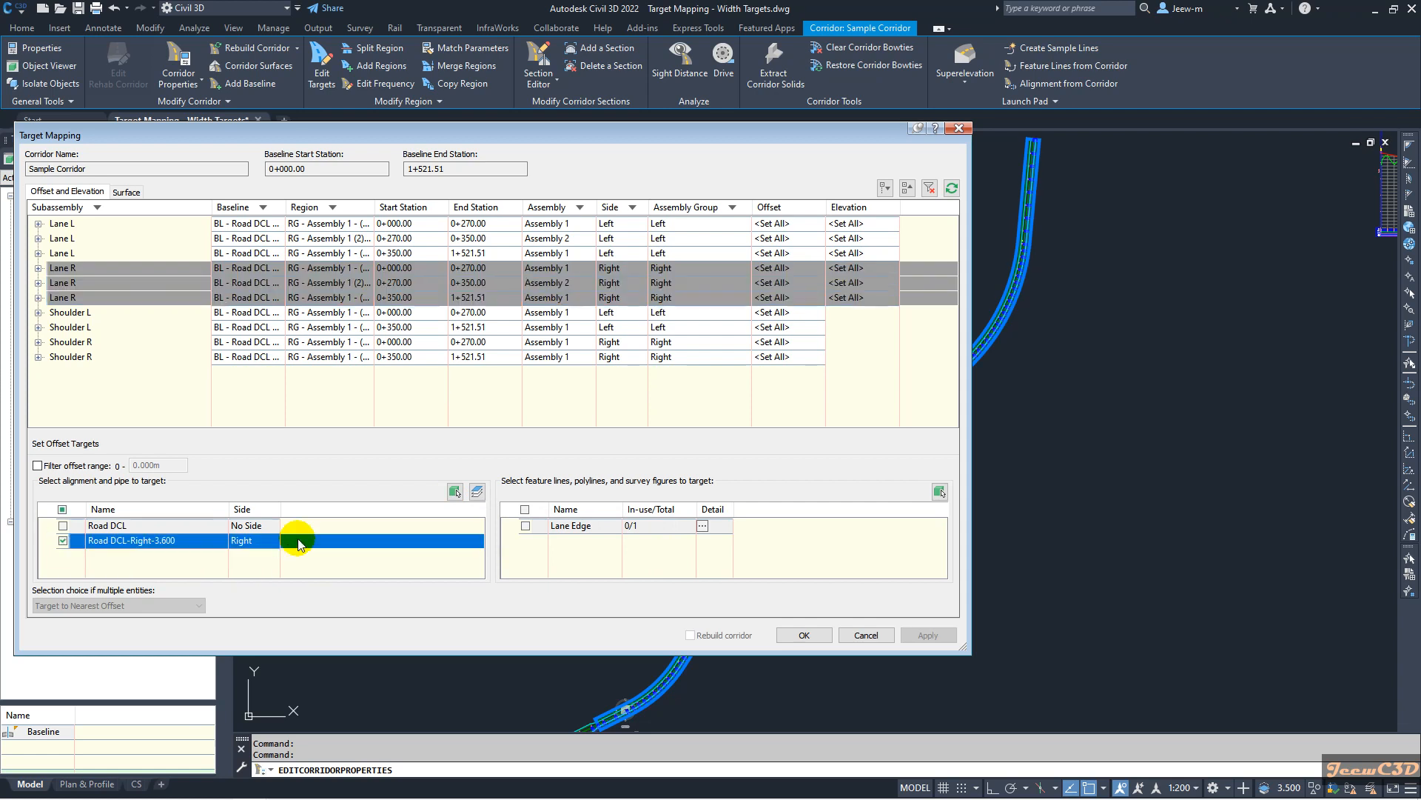
Expand the three Lane R entries to check their width targets and collapse the list again
left_click(38, 268)
left_click(38, 312)
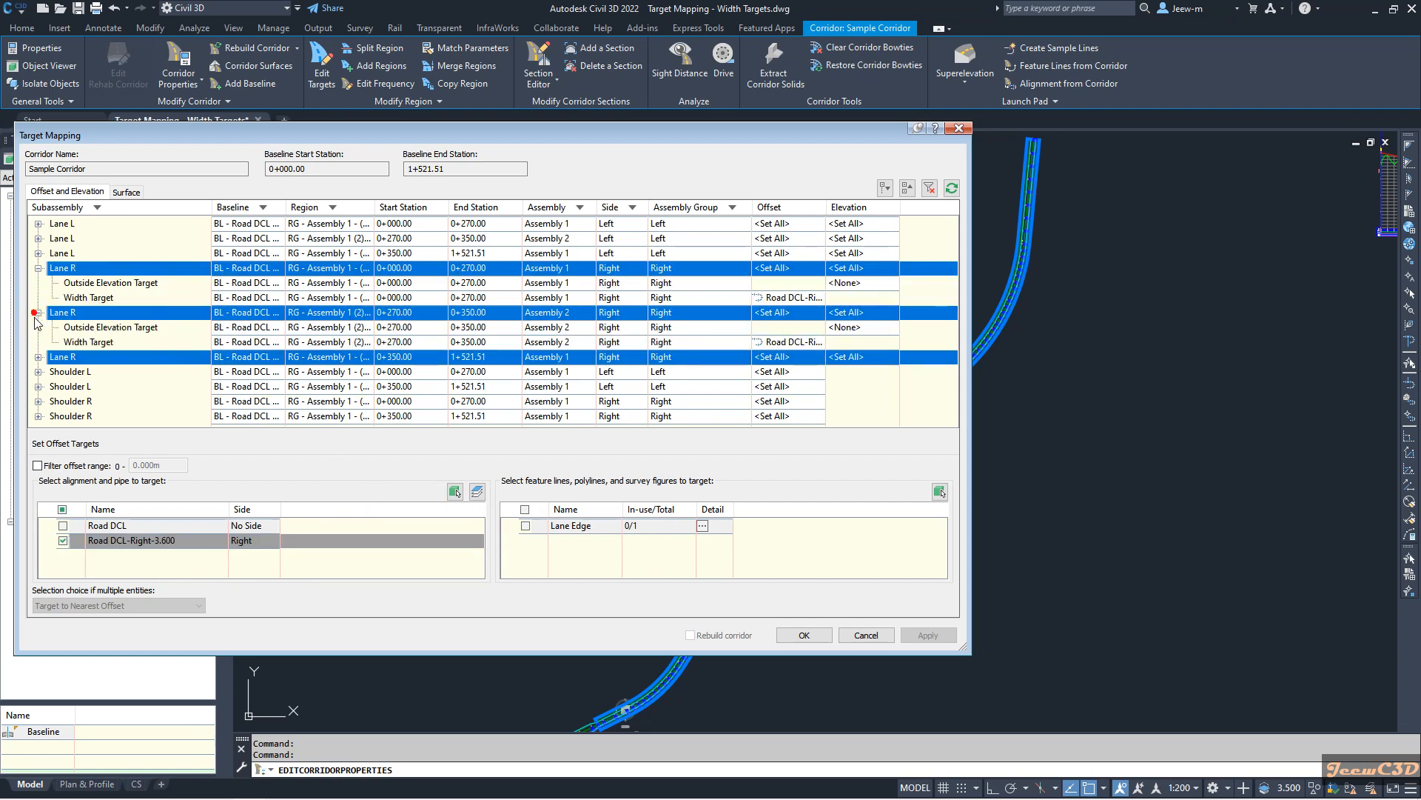
left_click(38, 357)
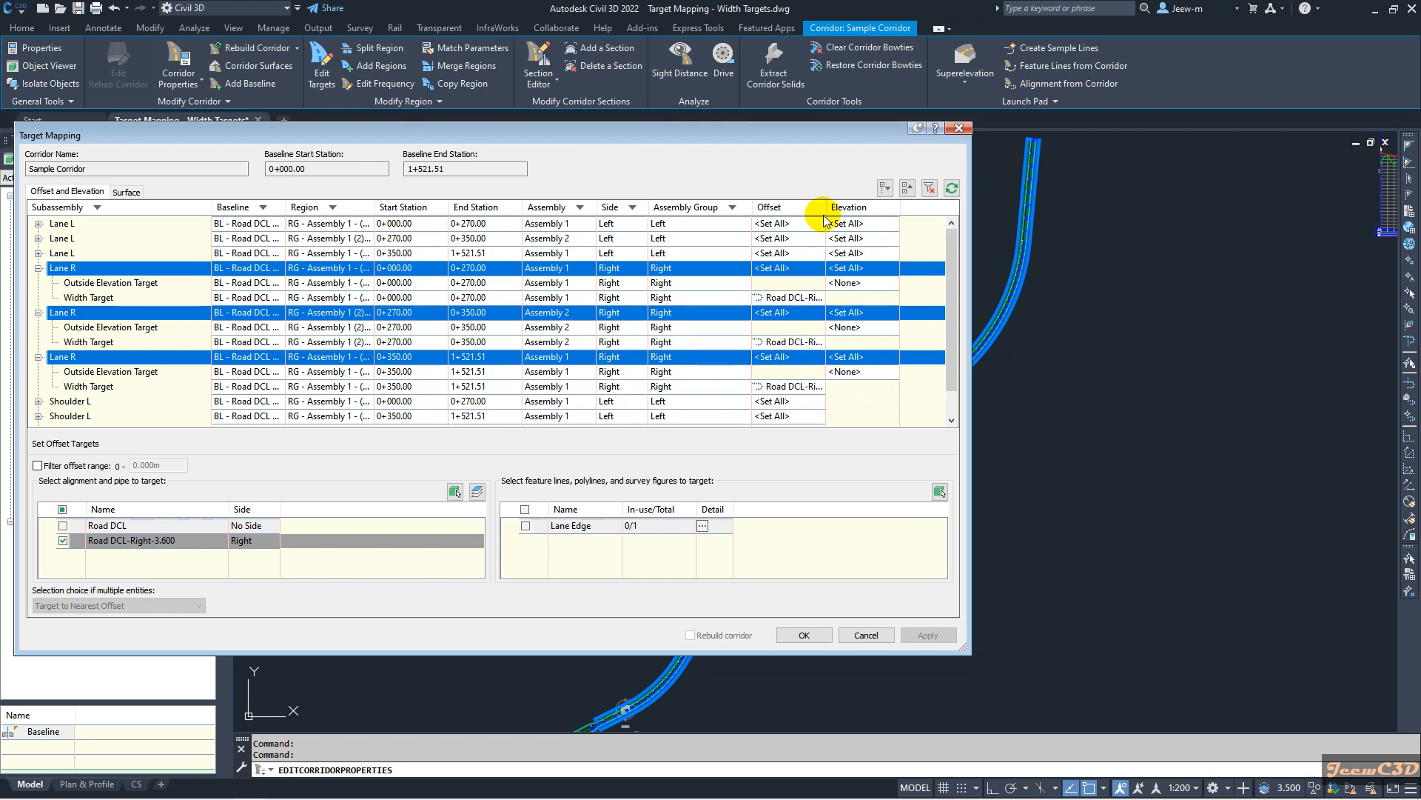
left_click(909, 190)
left_click(850, 362)
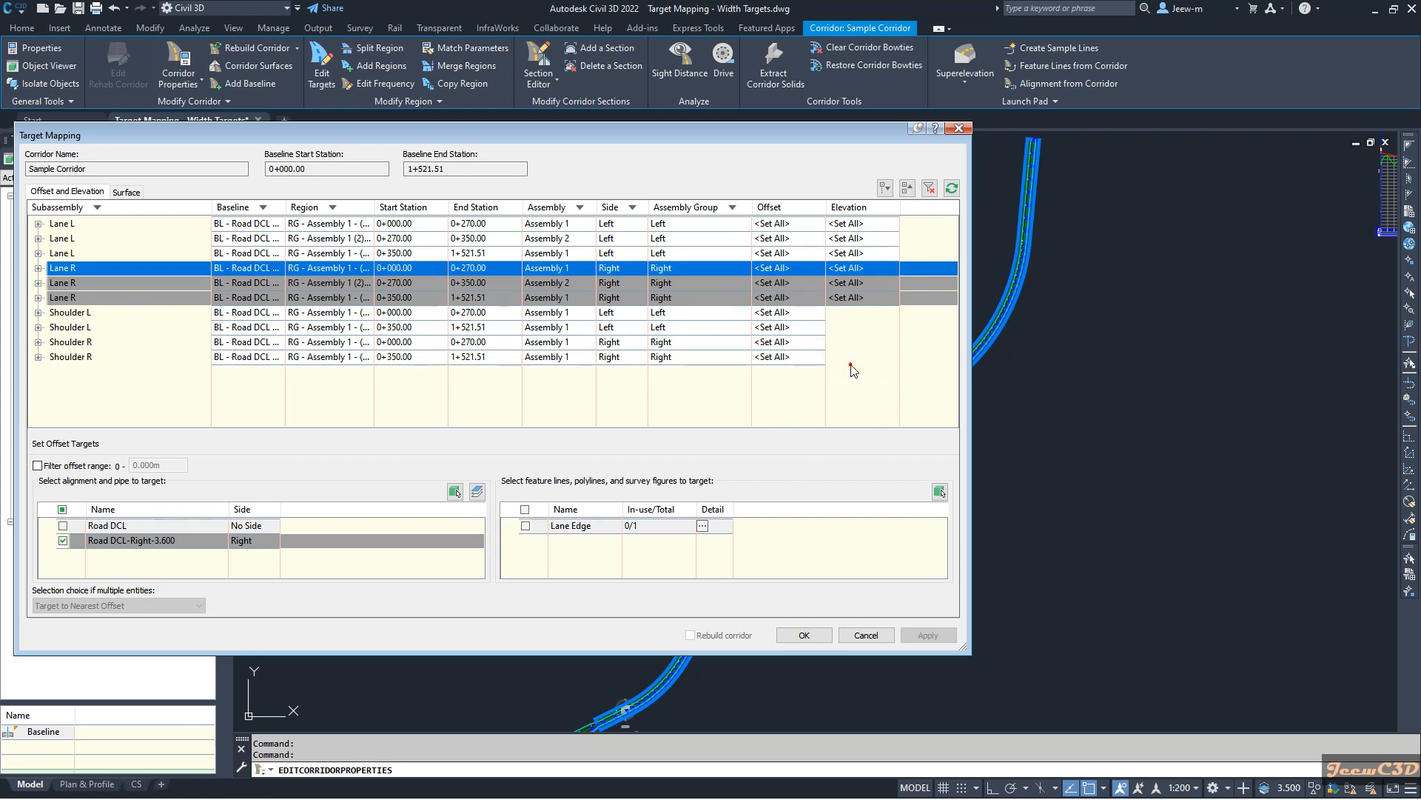
Select the last Shoulder R entry and review which columns the target table can show or hide
left_click(76, 357)
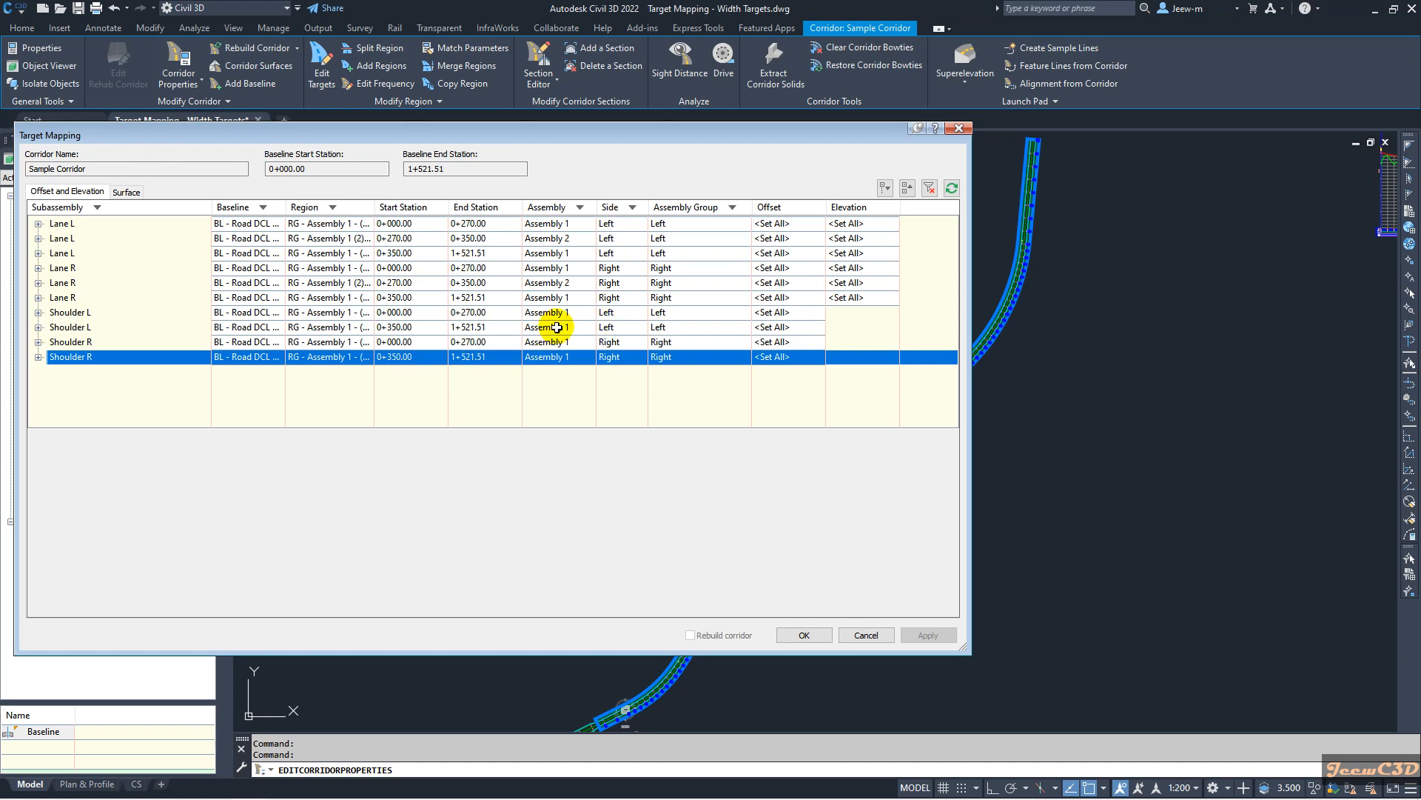
right_click(423, 207)
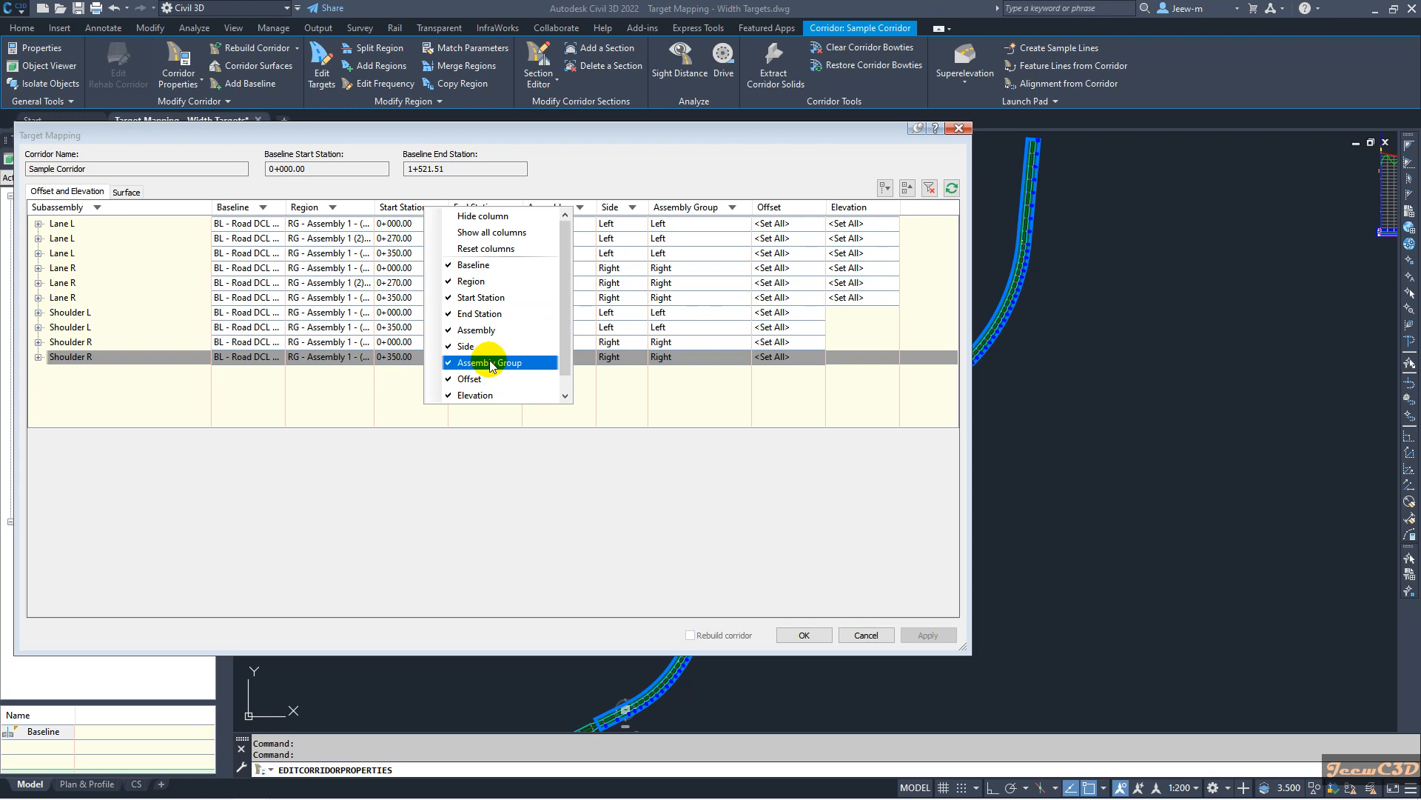
left_click(343, 394)
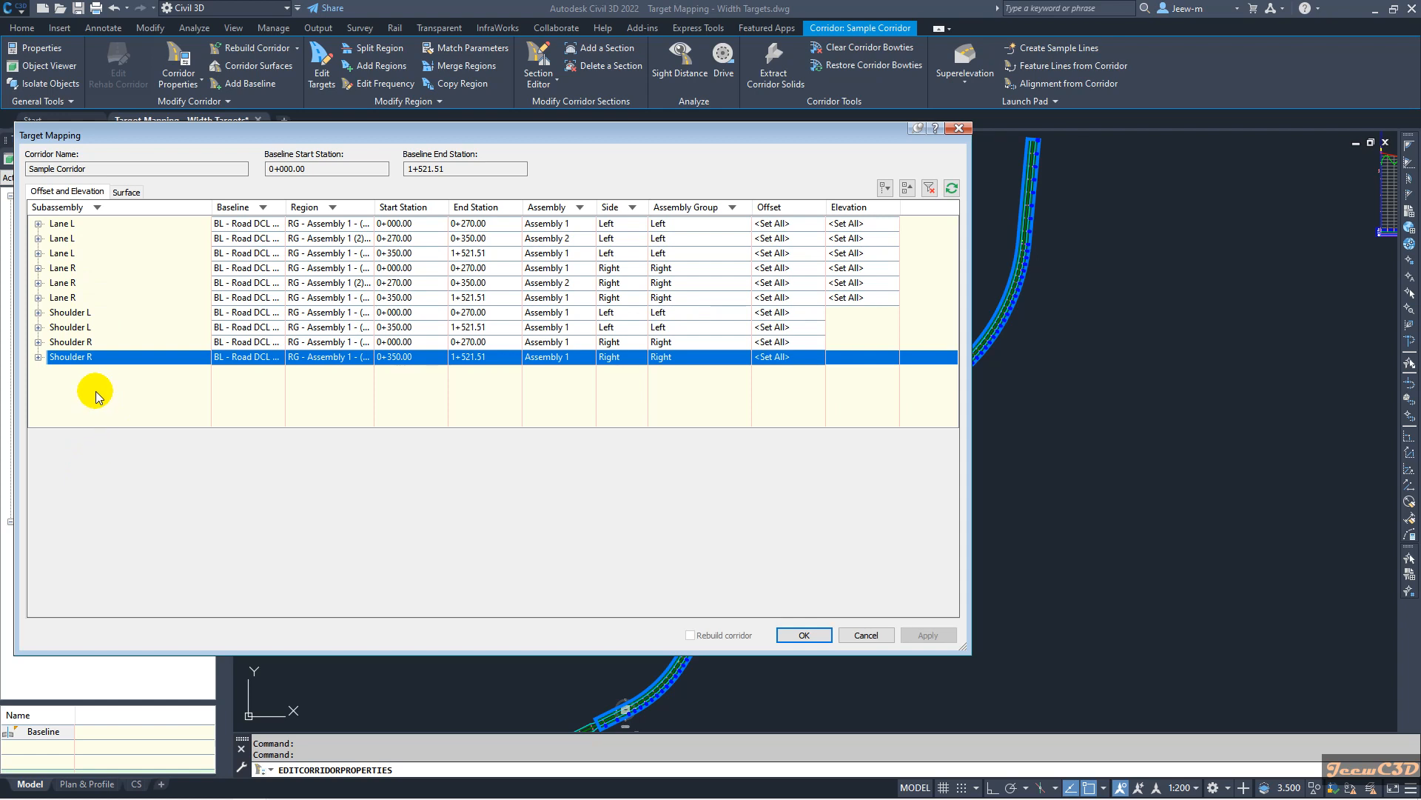
Go through the DaylightBench surface targets and set EG as the target surface for the first DaylightBench L
left_click(122, 194)
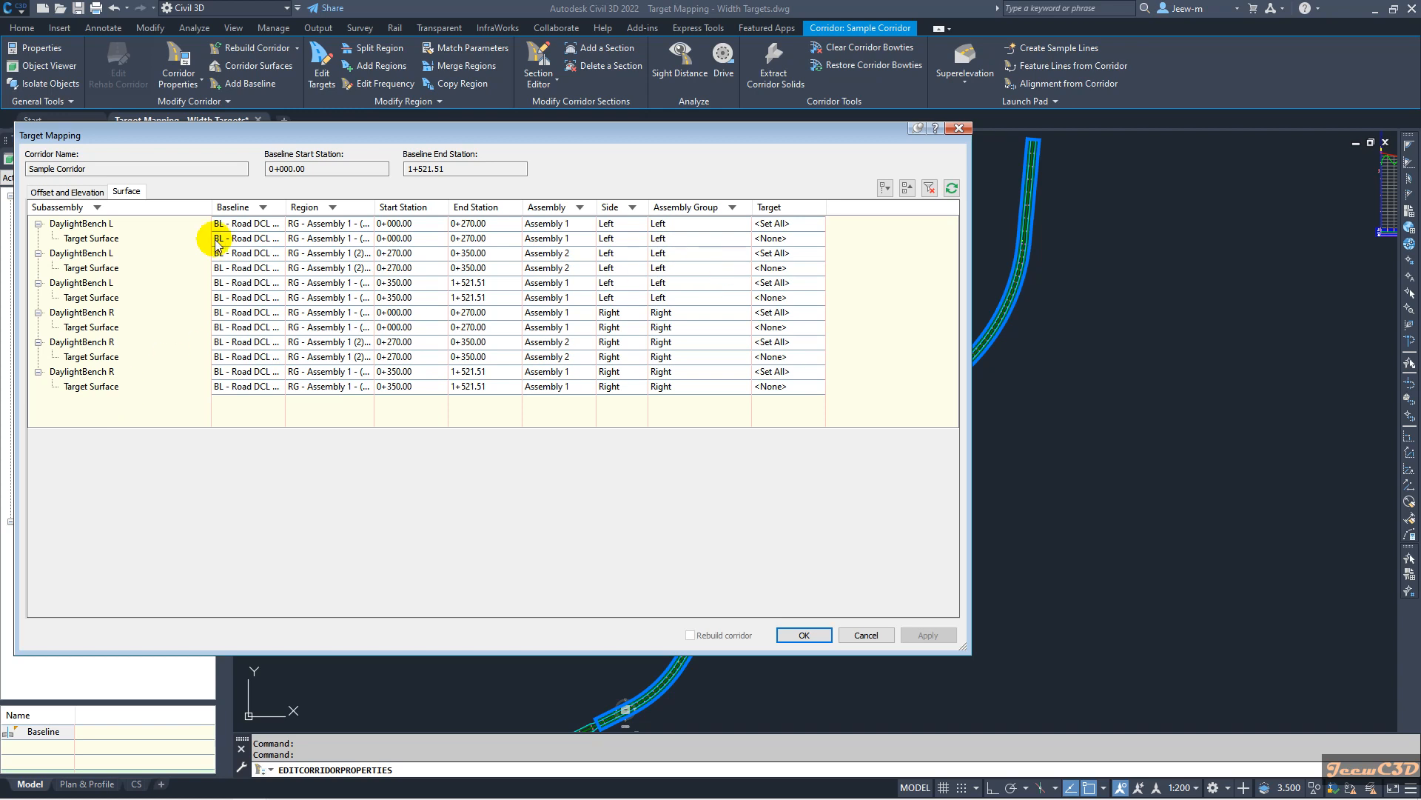
left_click(89, 238)
left_click(90, 267)
left_click(82, 298)
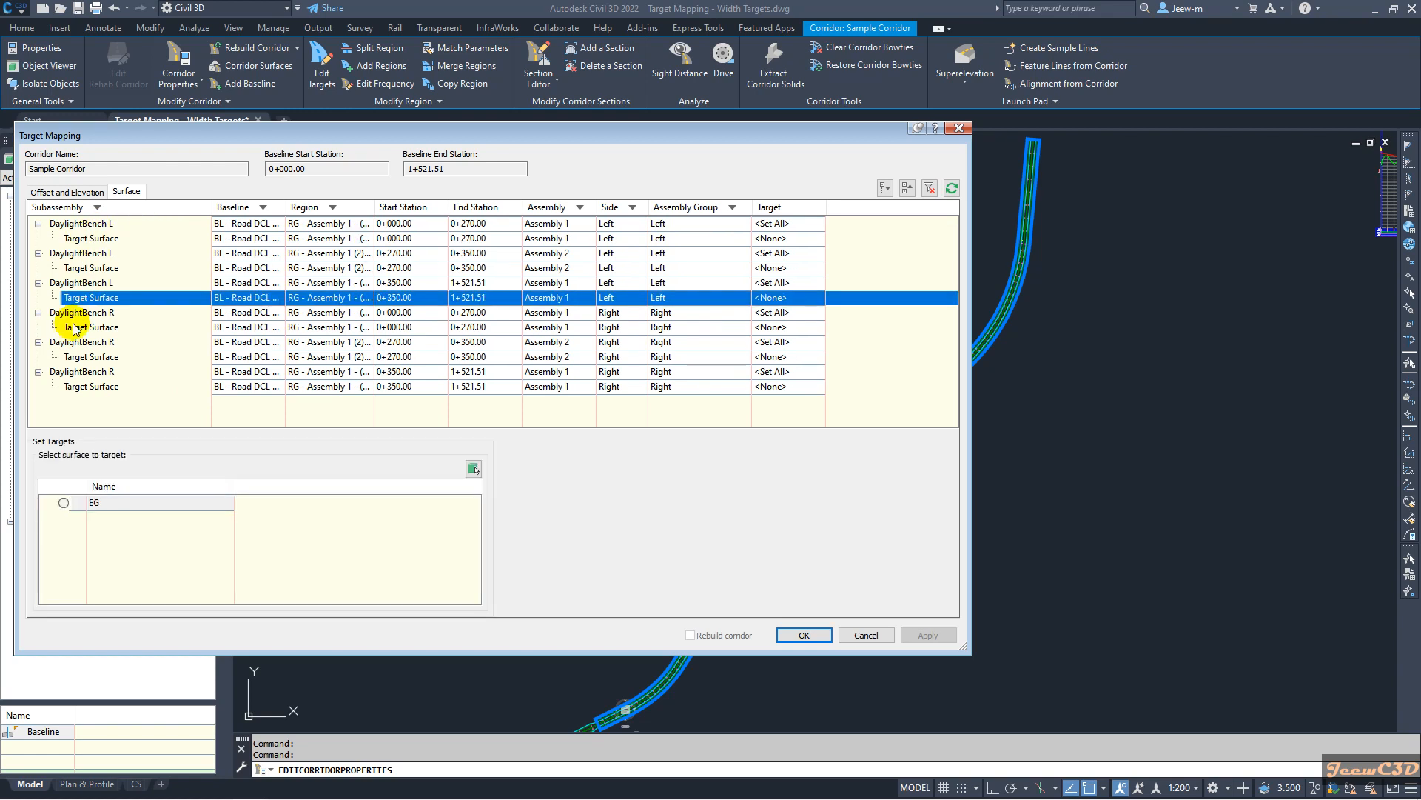
left_click(74, 328)
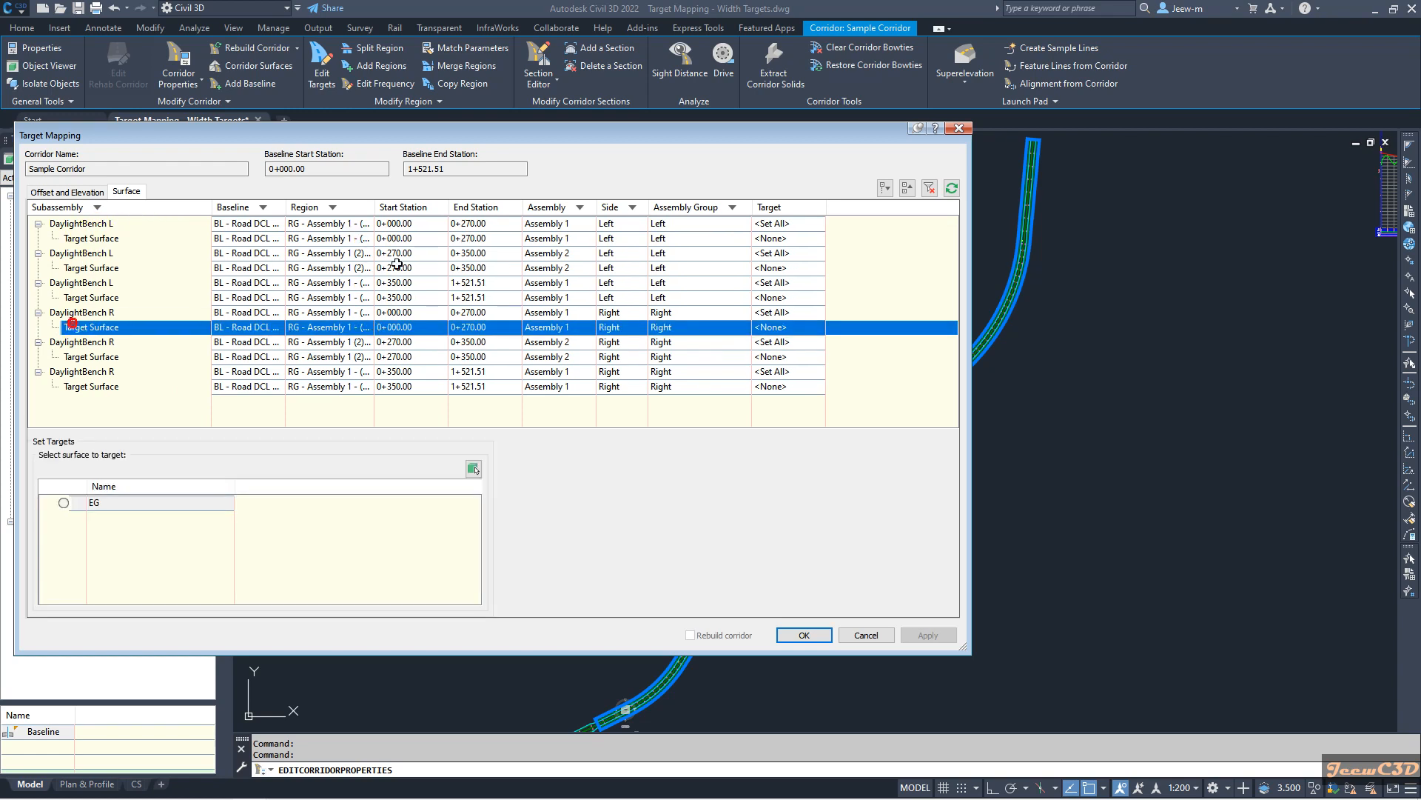
left_click(770, 225)
left_click(64, 503)
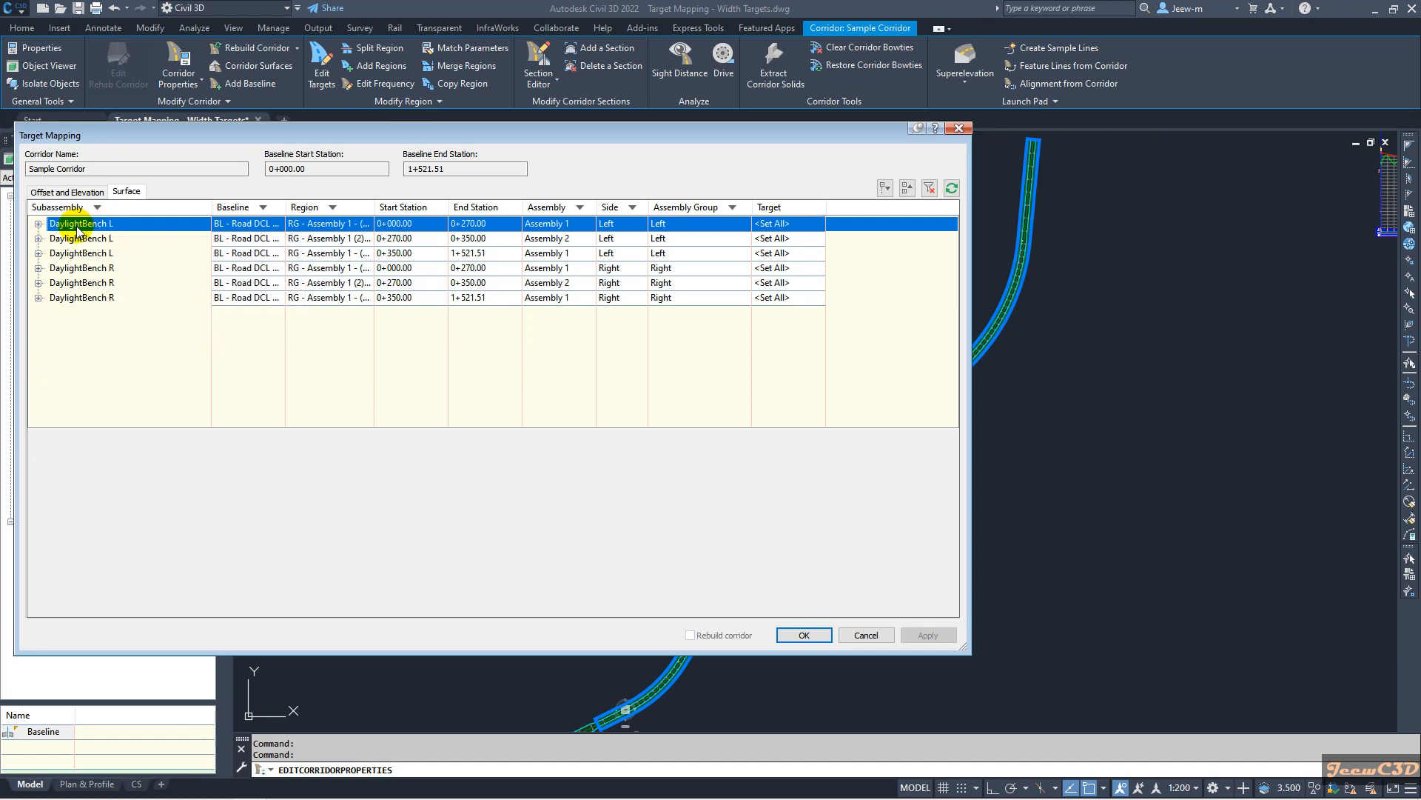
Assign EG as the target surface for all six DaylightBench entries together, overriding the existing targets, and check each entry's target surface
left_click(76, 226)
left_click(89, 300, "shift")
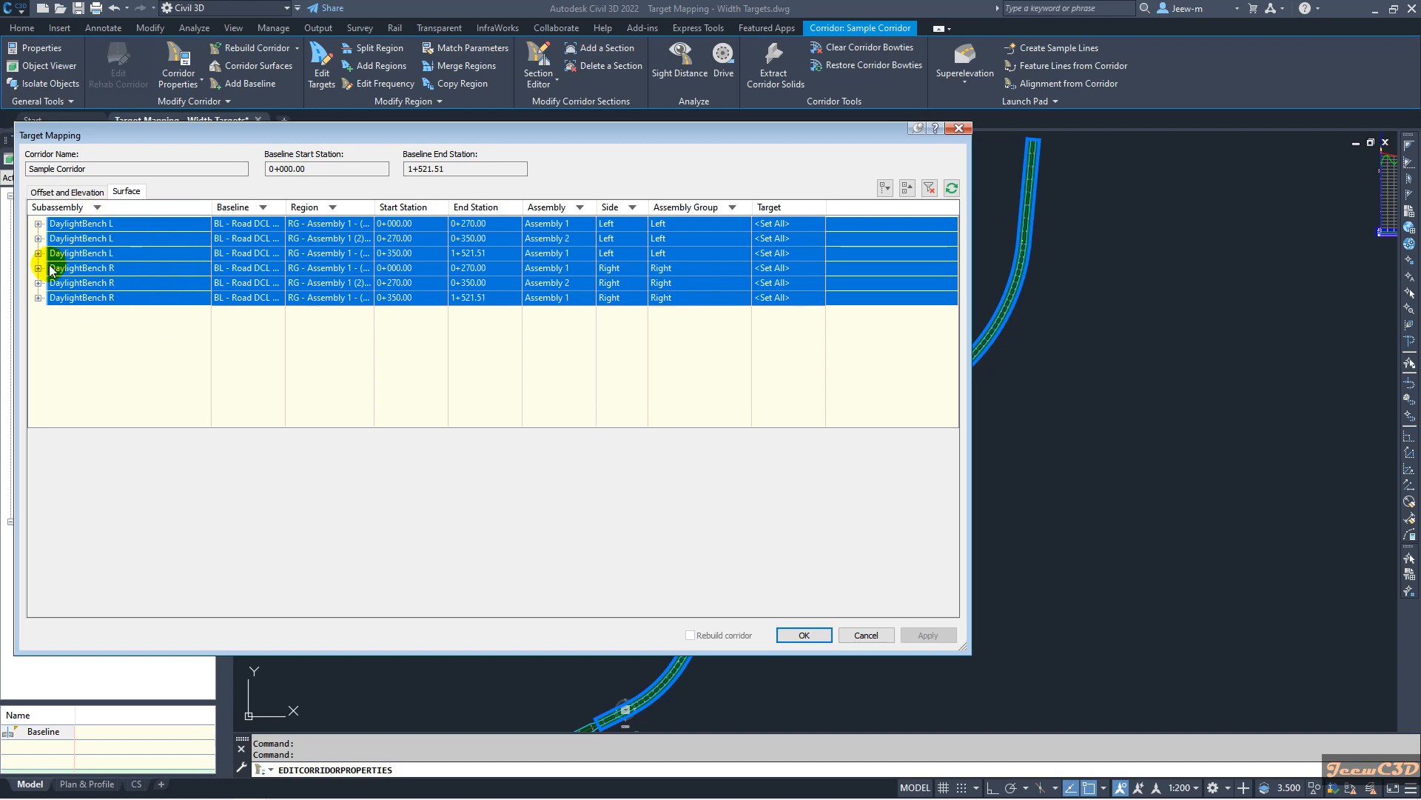
left_click(770, 224)
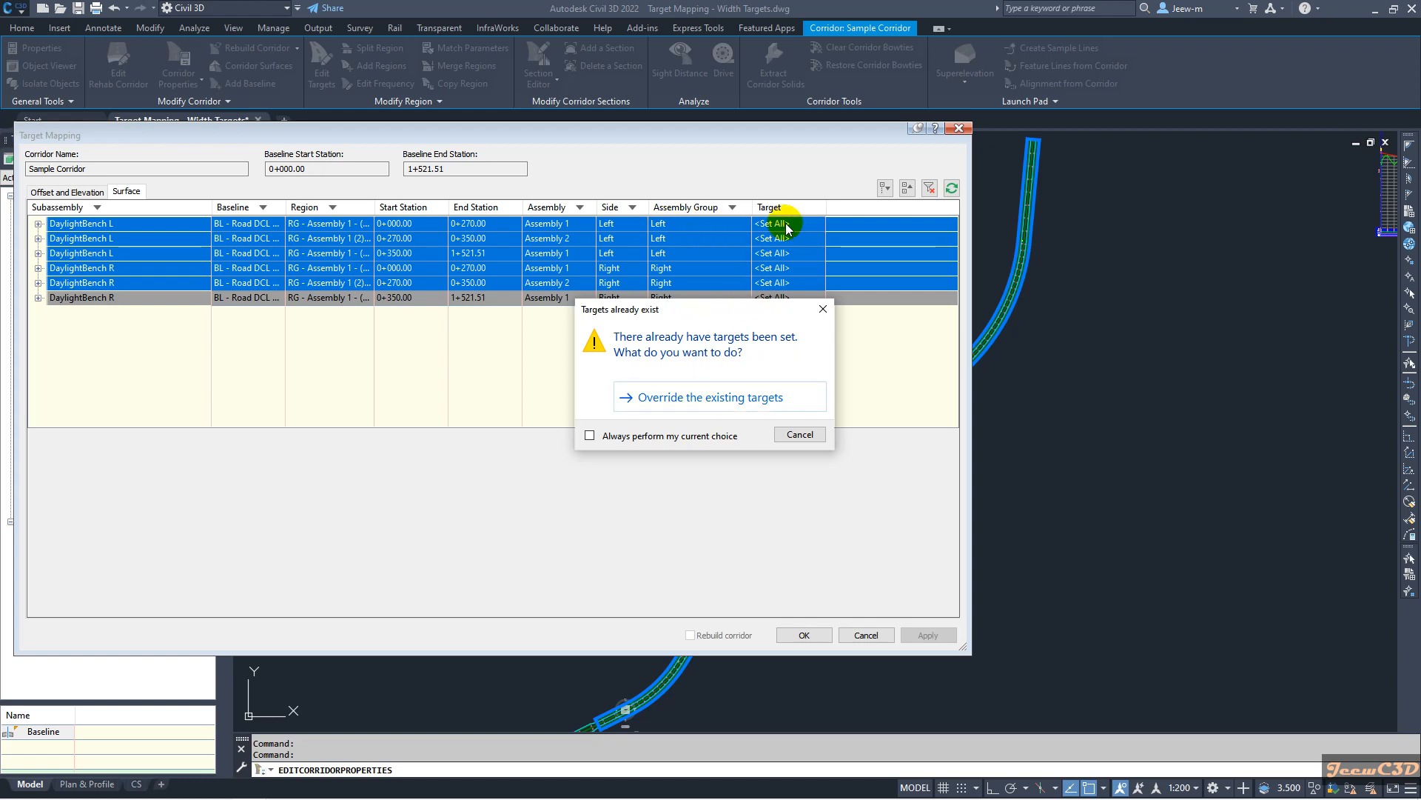
left_click(687, 400)
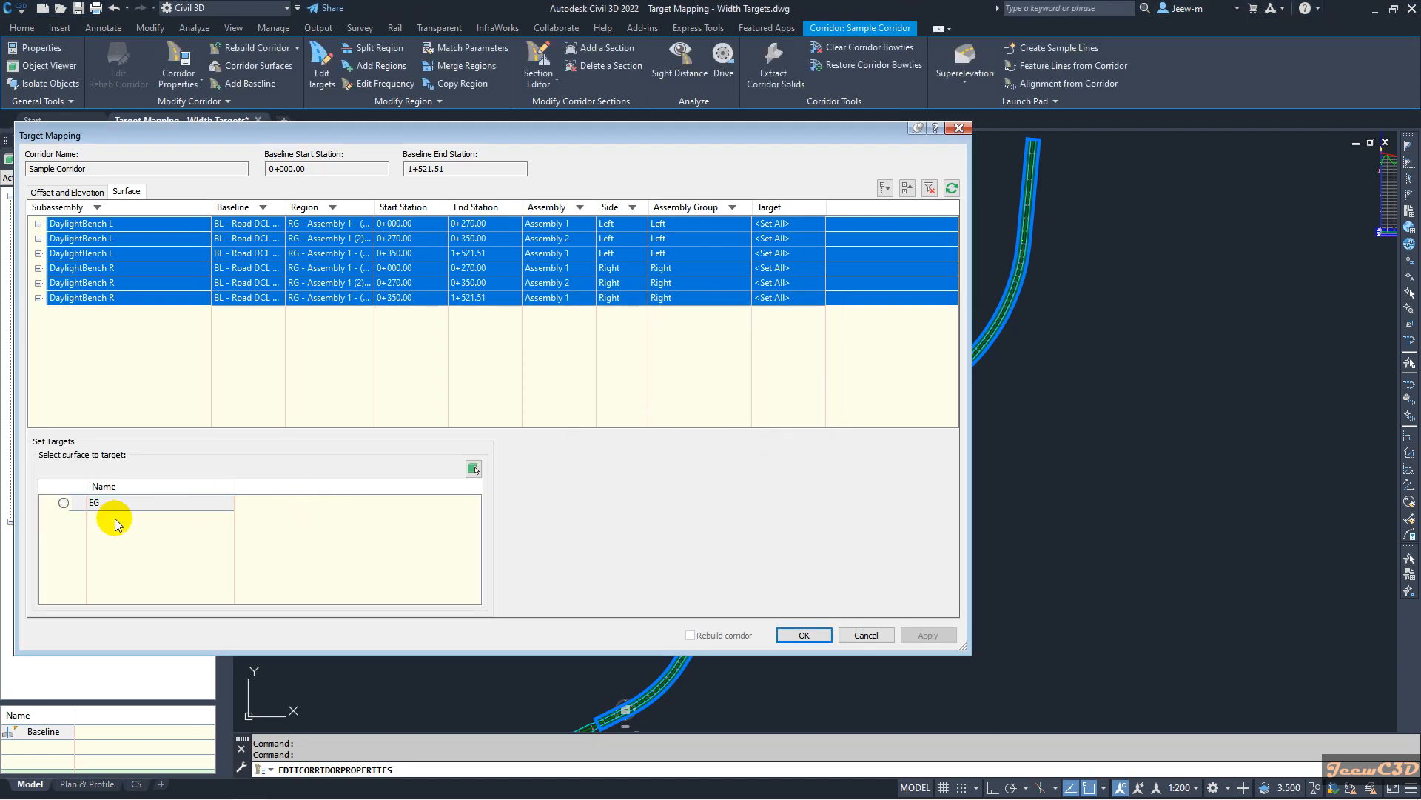
left_click(64, 503)
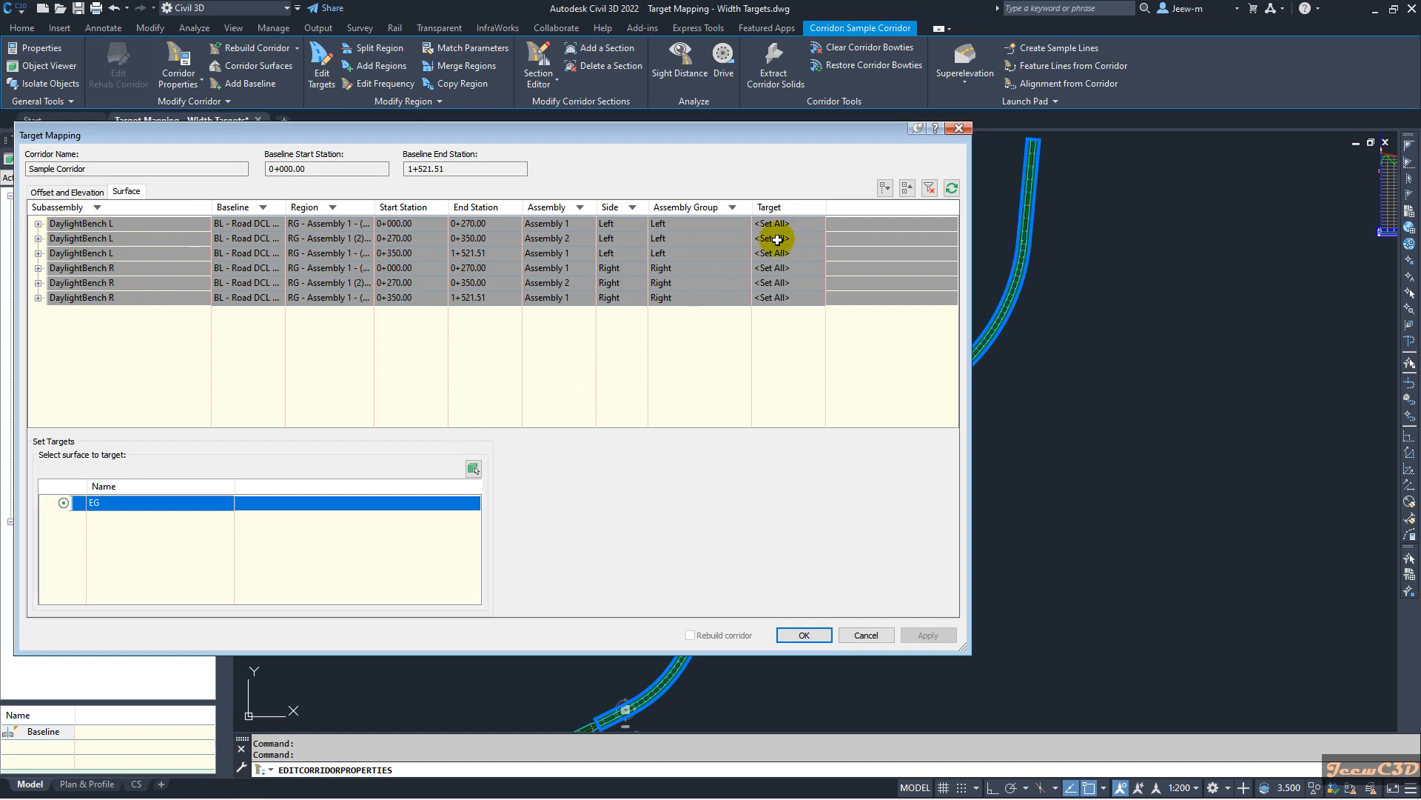
left_click(884, 190)
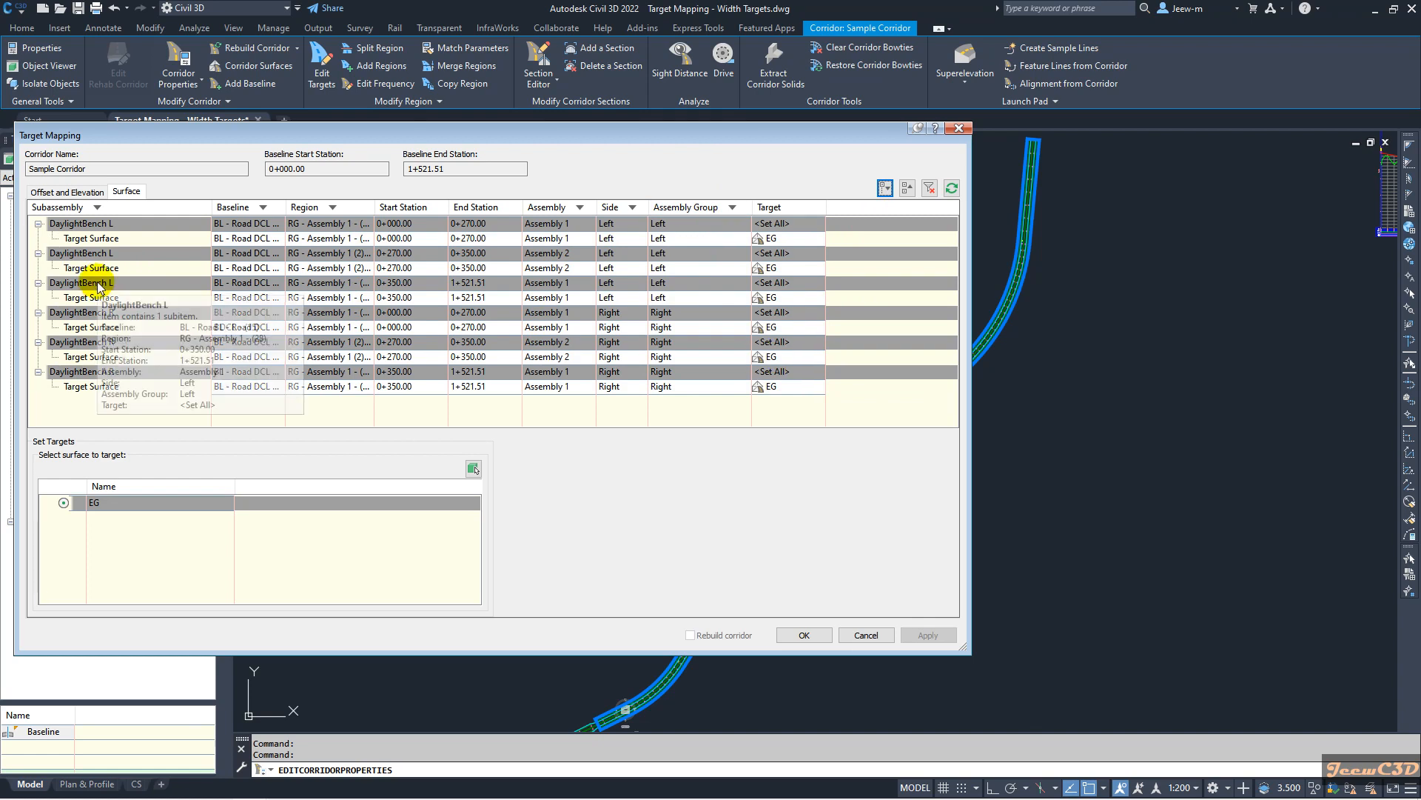
left_click(908, 189)
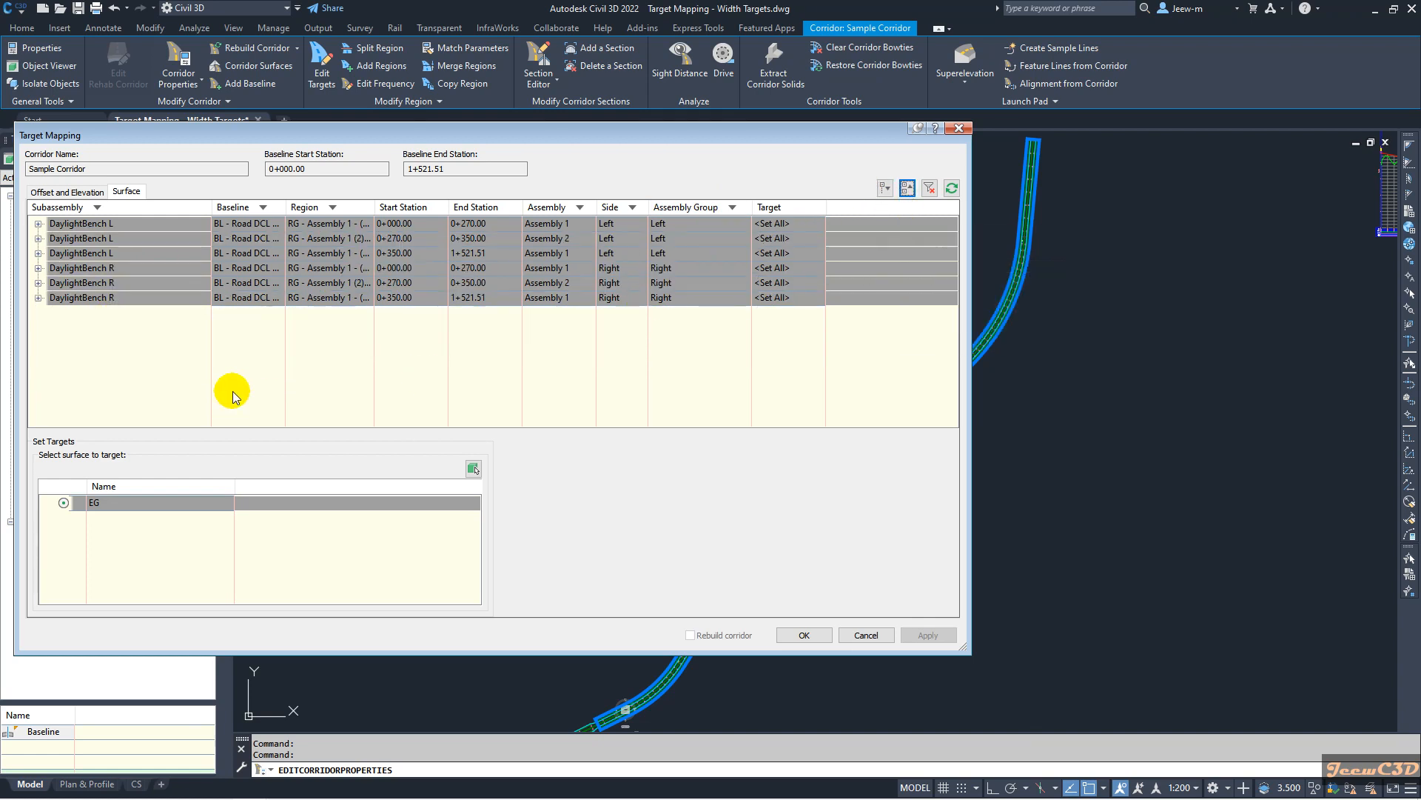
Clear the EG target from all six DaylightBench entries, check their target surfaces, and assign EG to them again
left_click(63, 502)
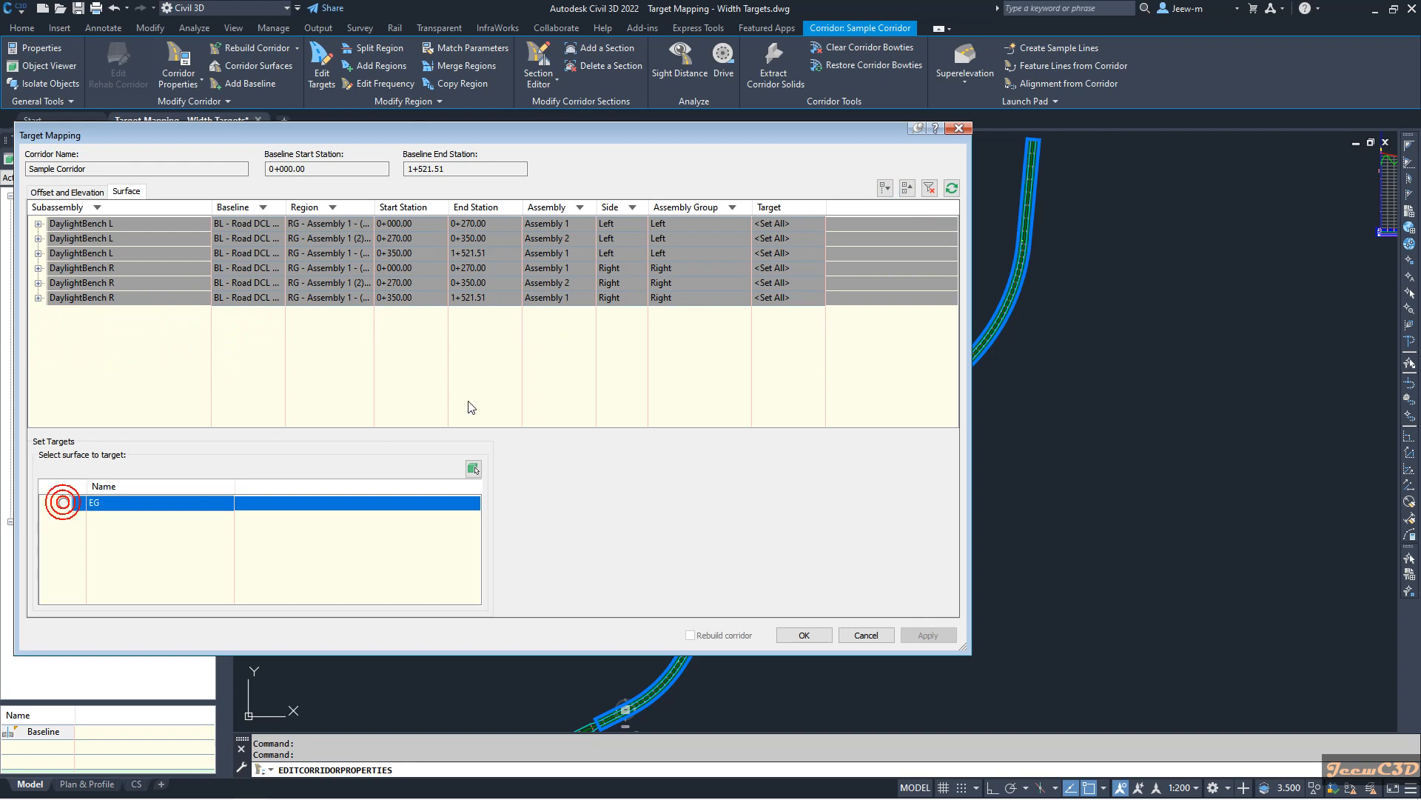
left_click(885, 188)
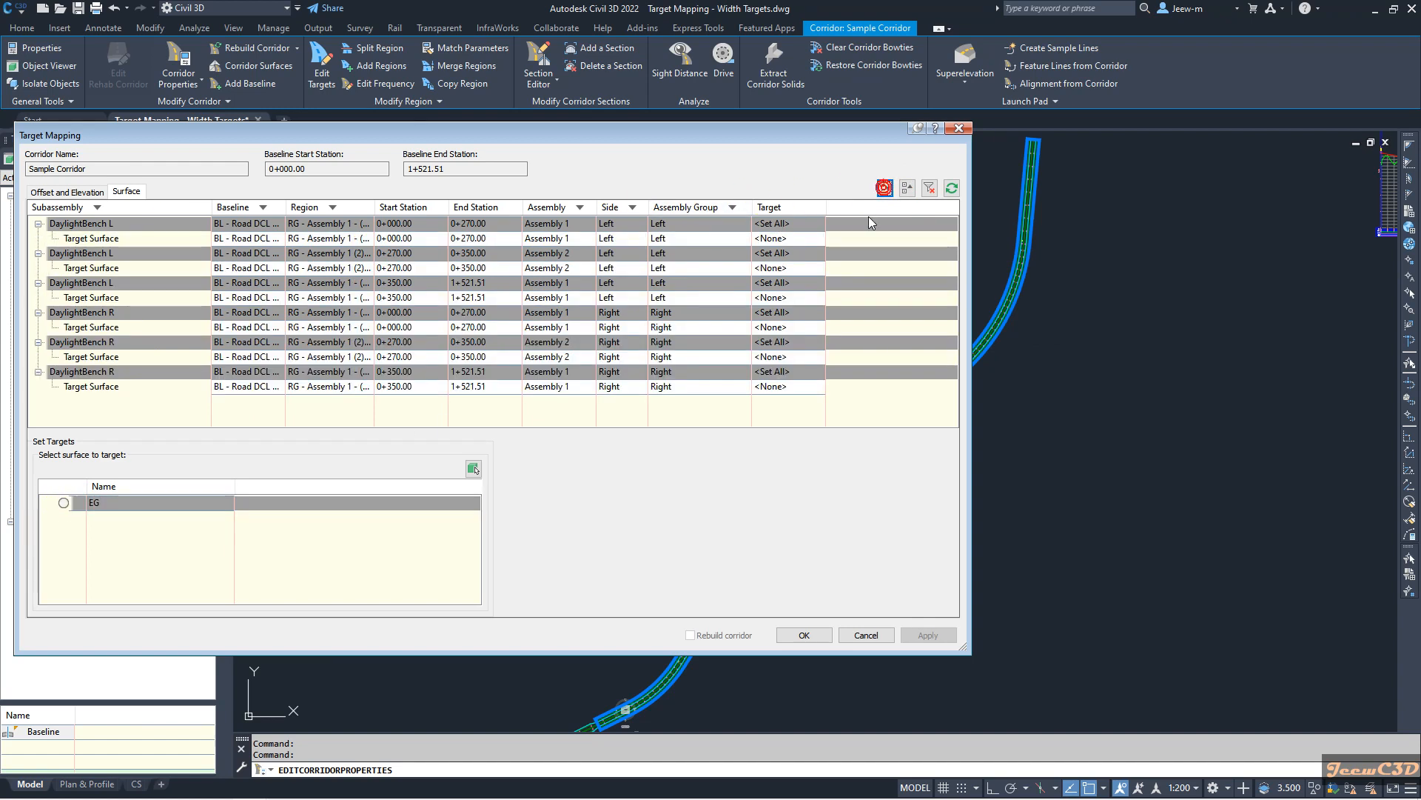
left_click(63, 502)
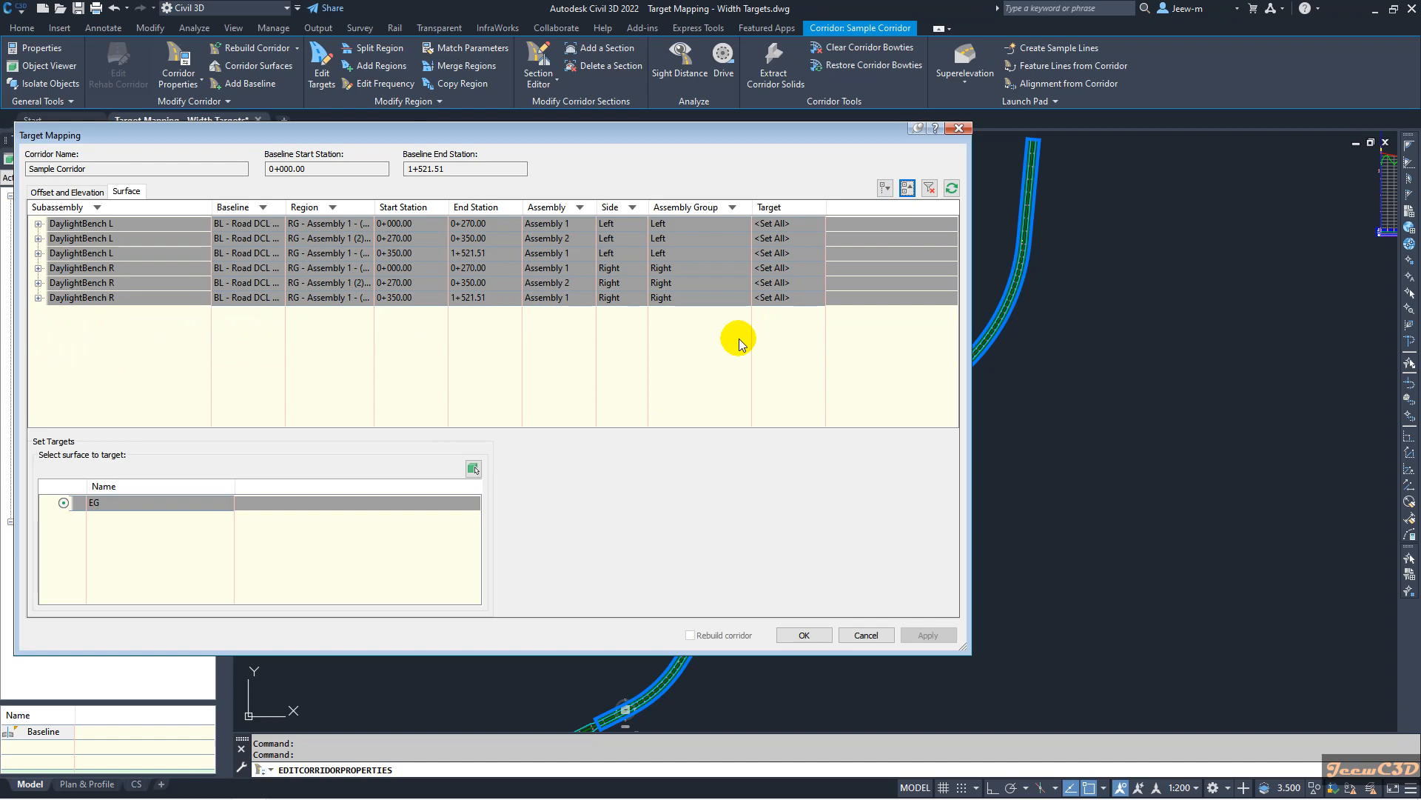
Accept the target mapping and the corridor properties, and rebuild Sample Corridor with the modifications
left_click(798, 637)
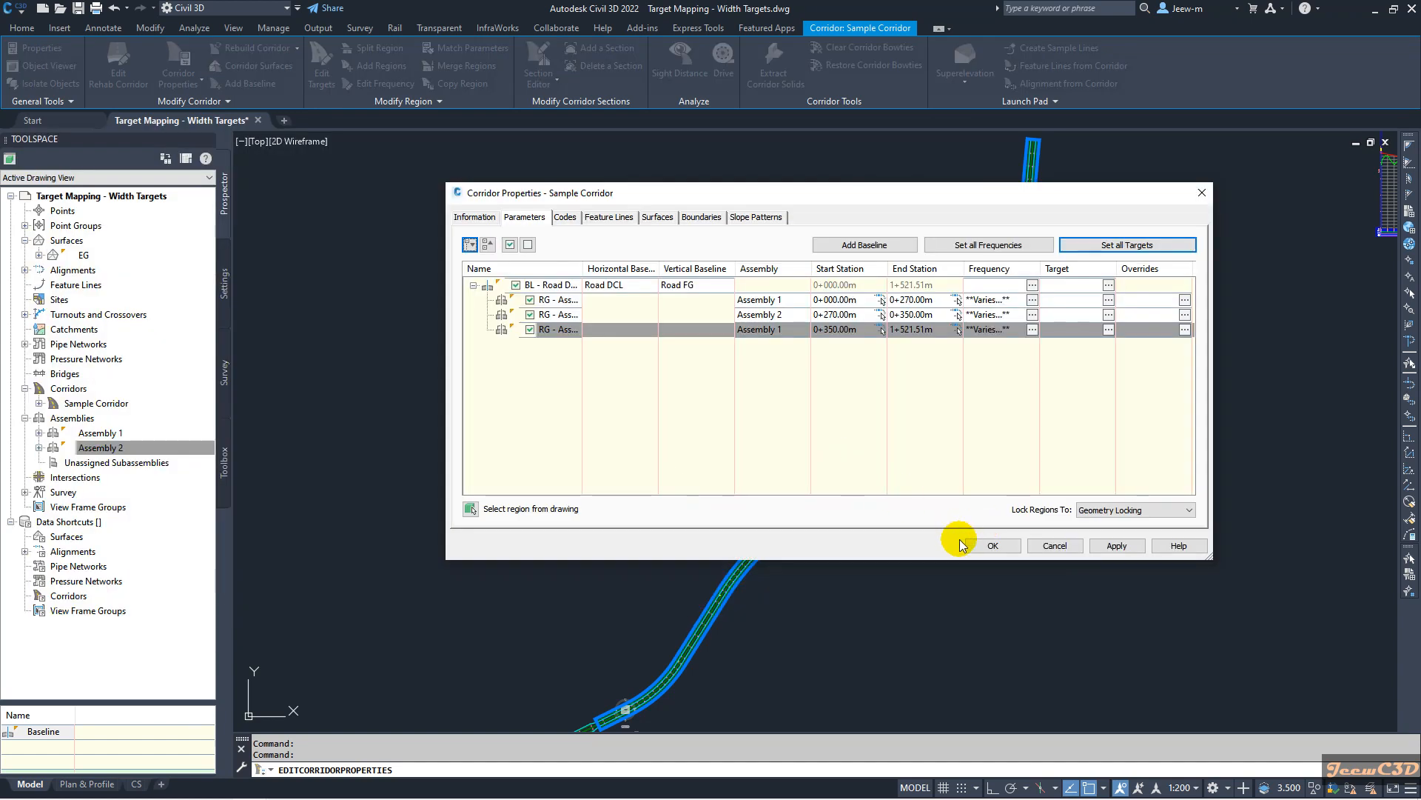
left_click(990, 547)
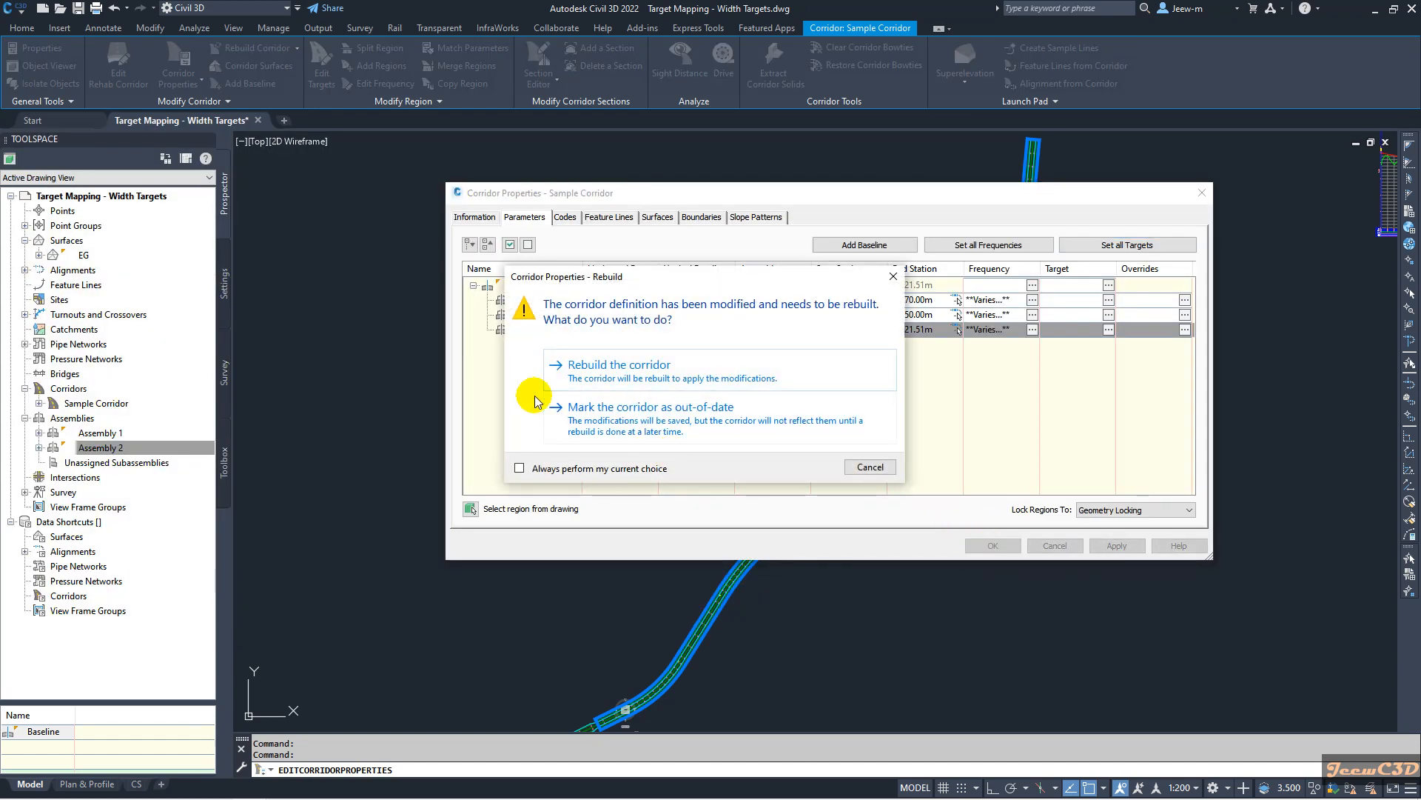
left_click(574, 364)
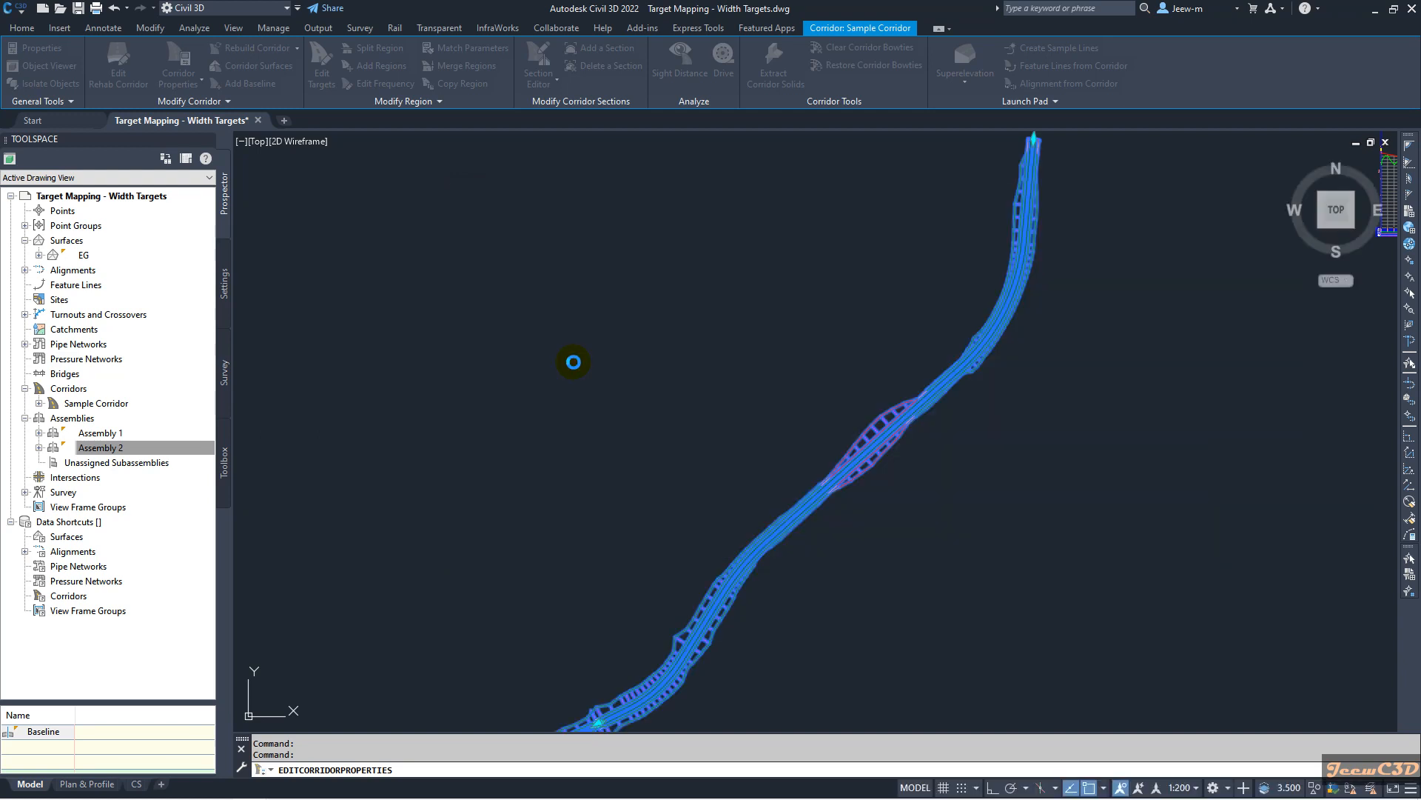
Examine the rebuilt corridor up close where the lane edges change width, highlighting the corridor and clearing the selection again
scroll(696, 455, "down", 4)
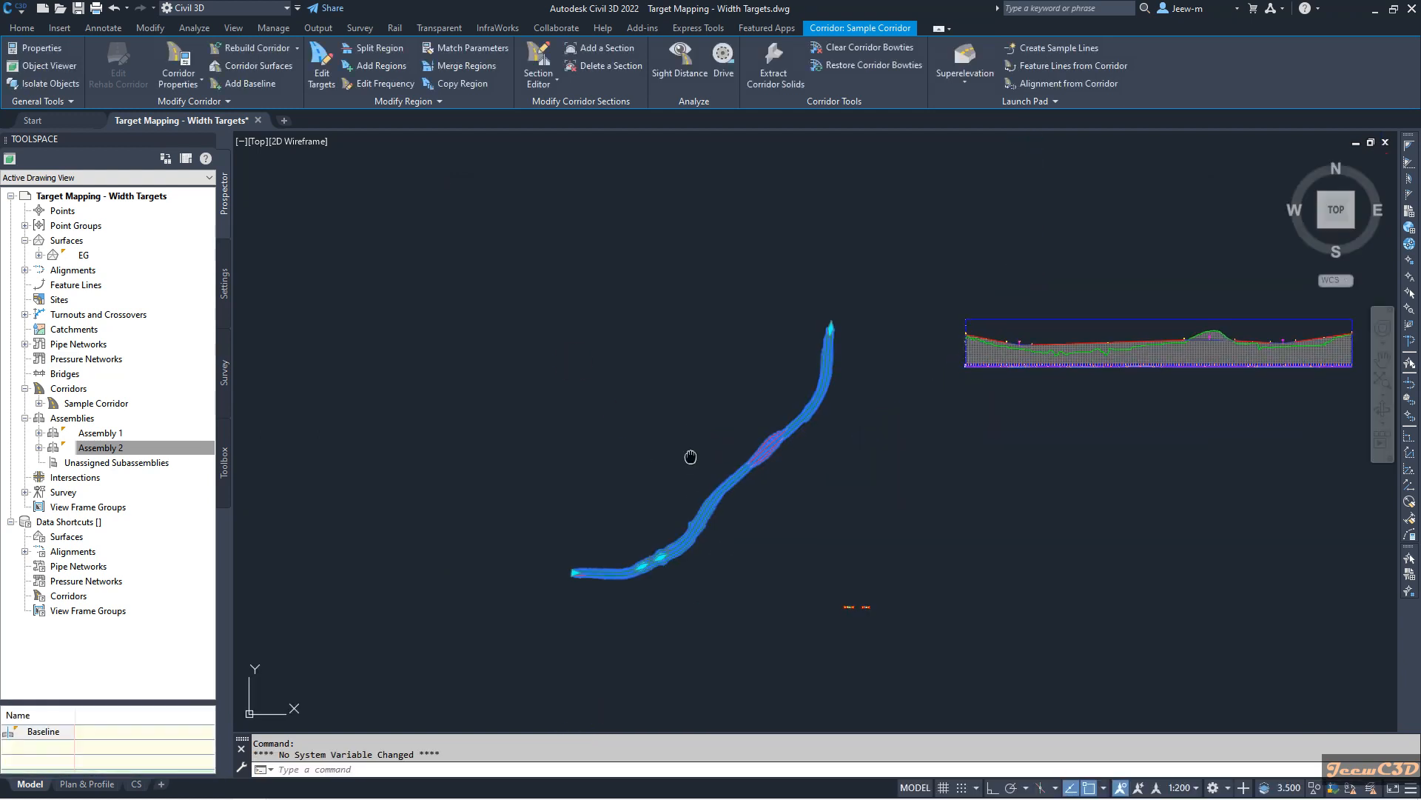
scroll(723, 484, "up", 8)
key("Escape")
middle_click_drag(587, 422, 660, 505)
scroll(679, 482, "up", 5)
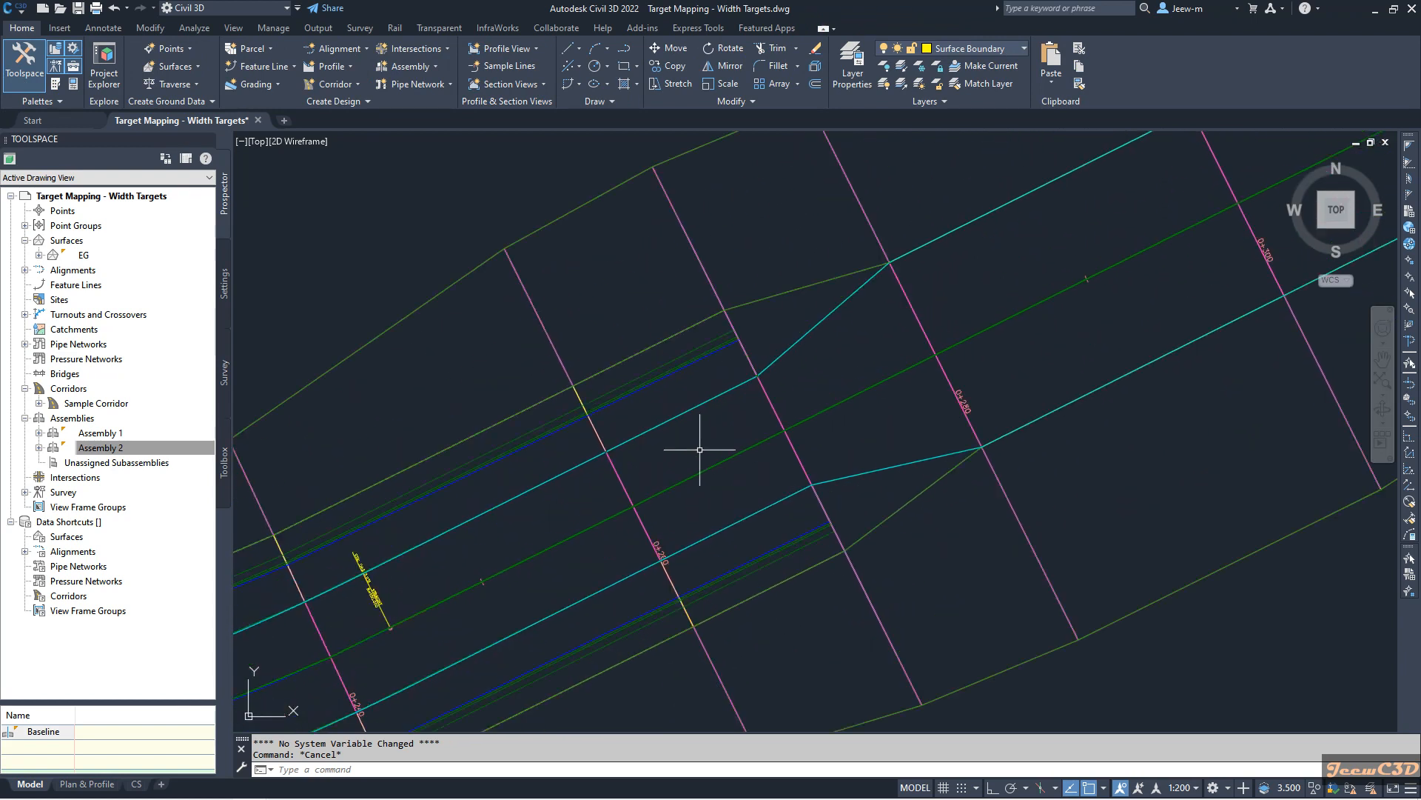
left_click(768, 396)
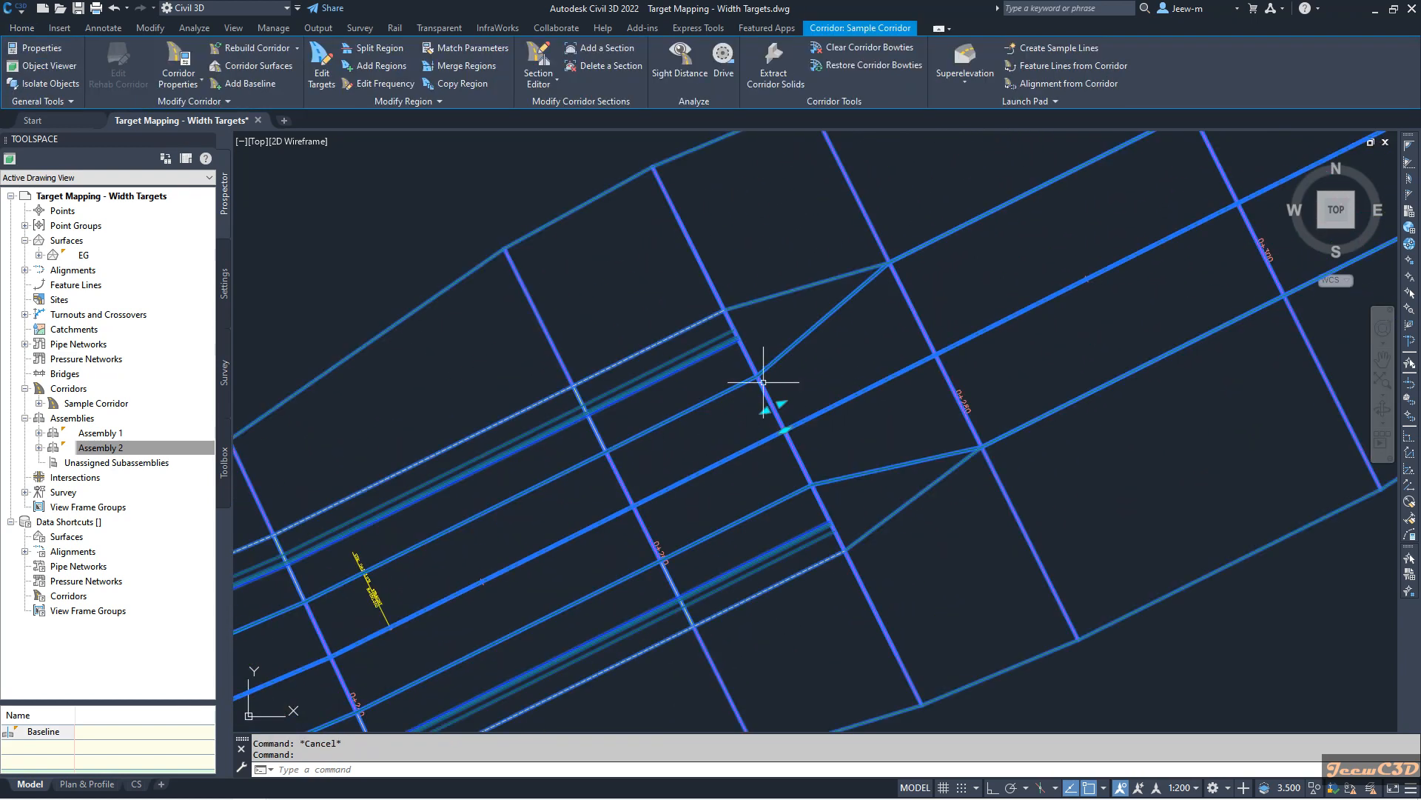
scroll(889, 324, "down", 4)
middle_click_drag(952, 292, 792, 370)
key("Escape")
Examine how the lane edges and daylight lines run along the widened stretch and the adjoining bends near the corridor's start
scroll(756, 404, "down", 2)
mouse_move(765, 457)
middle_mouse_down()
mouse_move(774, 446)
mouse_move(773, 508)
middle_mouse_up()
scroll(775, 446, "down", 5)
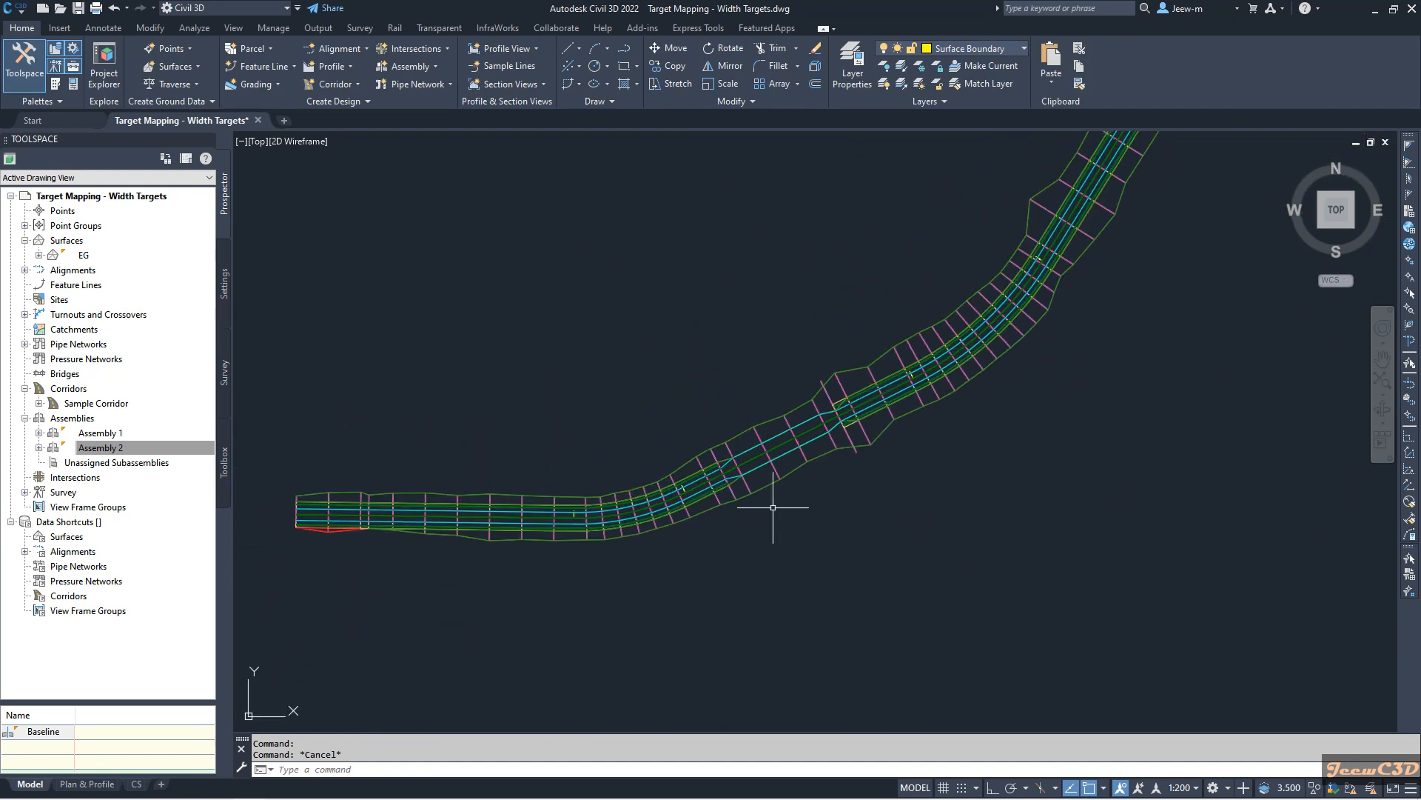
mouse_move(644, 412)
middle_mouse_down()
mouse_move(673, 363)
mouse_move(555, 339)
middle_mouse_up()
scroll(709, 364, "up", 2)
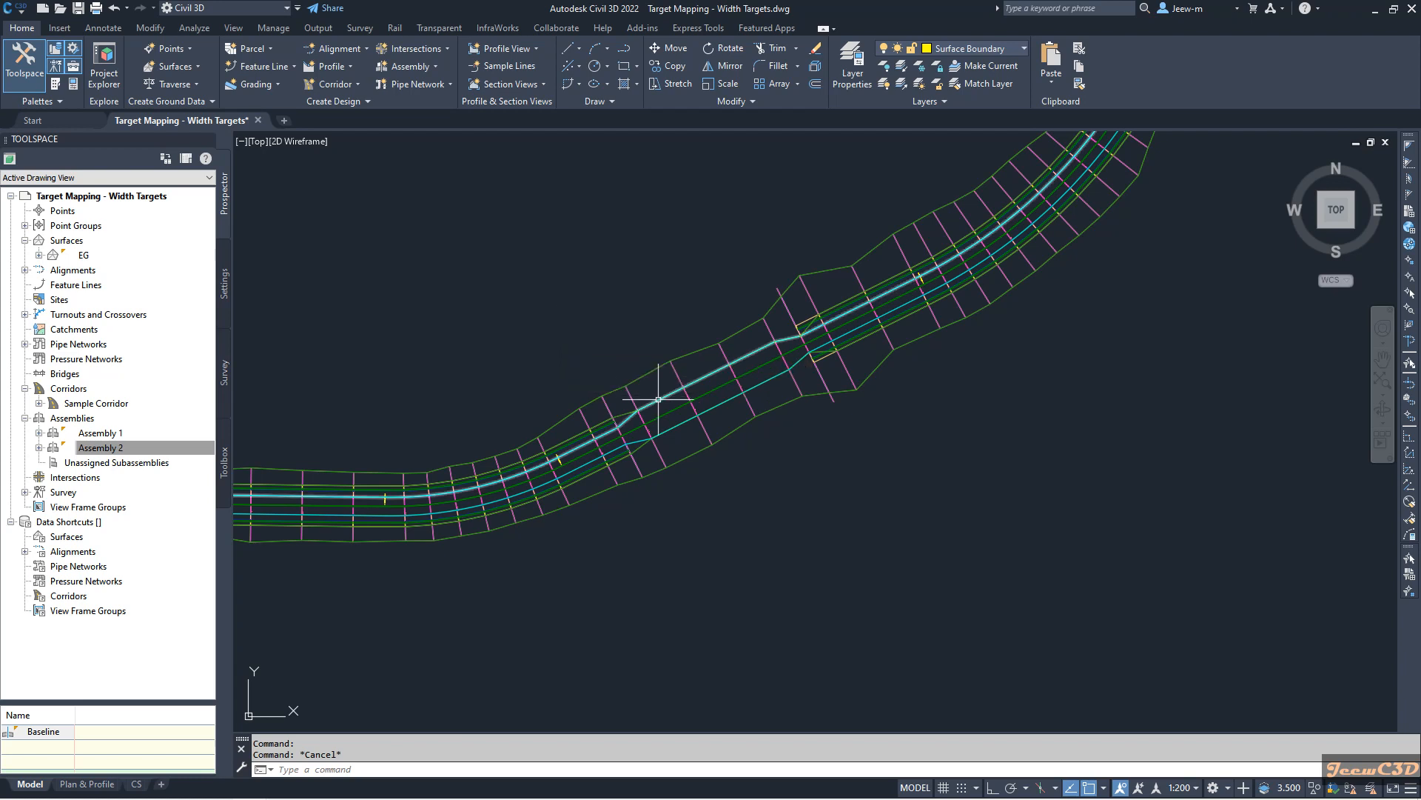
scroll(626, 419, "down", 4)
middle_click_drag(637, 464, 710, 453)
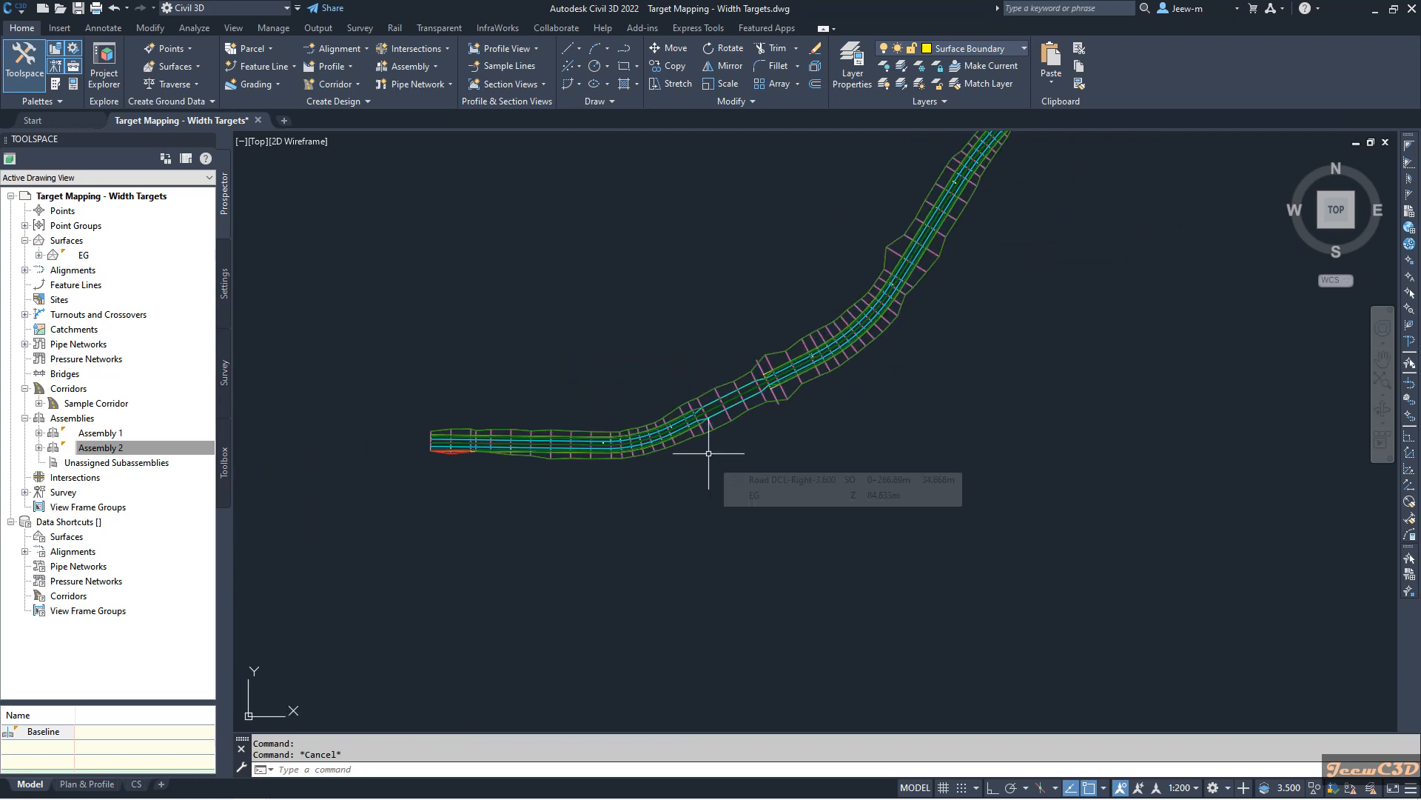